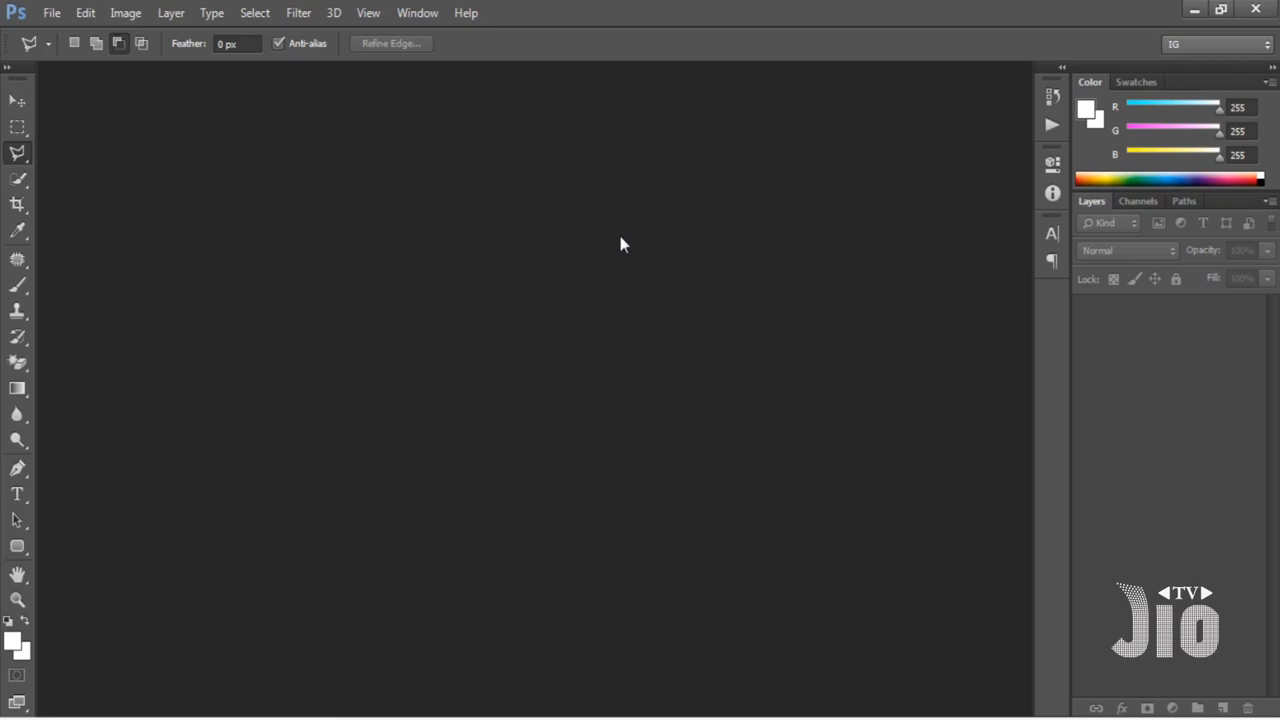
- Open the blank pouch photo pauch.9 from the micro folder
click(52, 20)
click(68, 51)
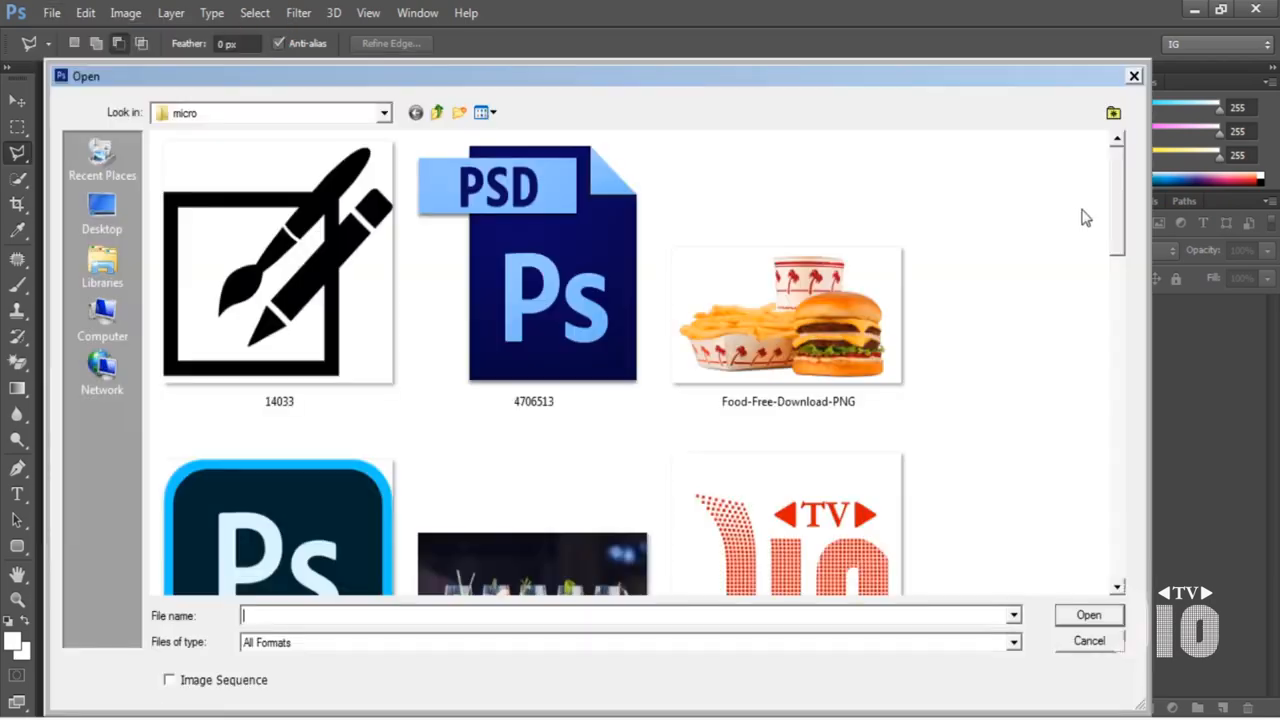
drag(1116, 204, 975, 423)
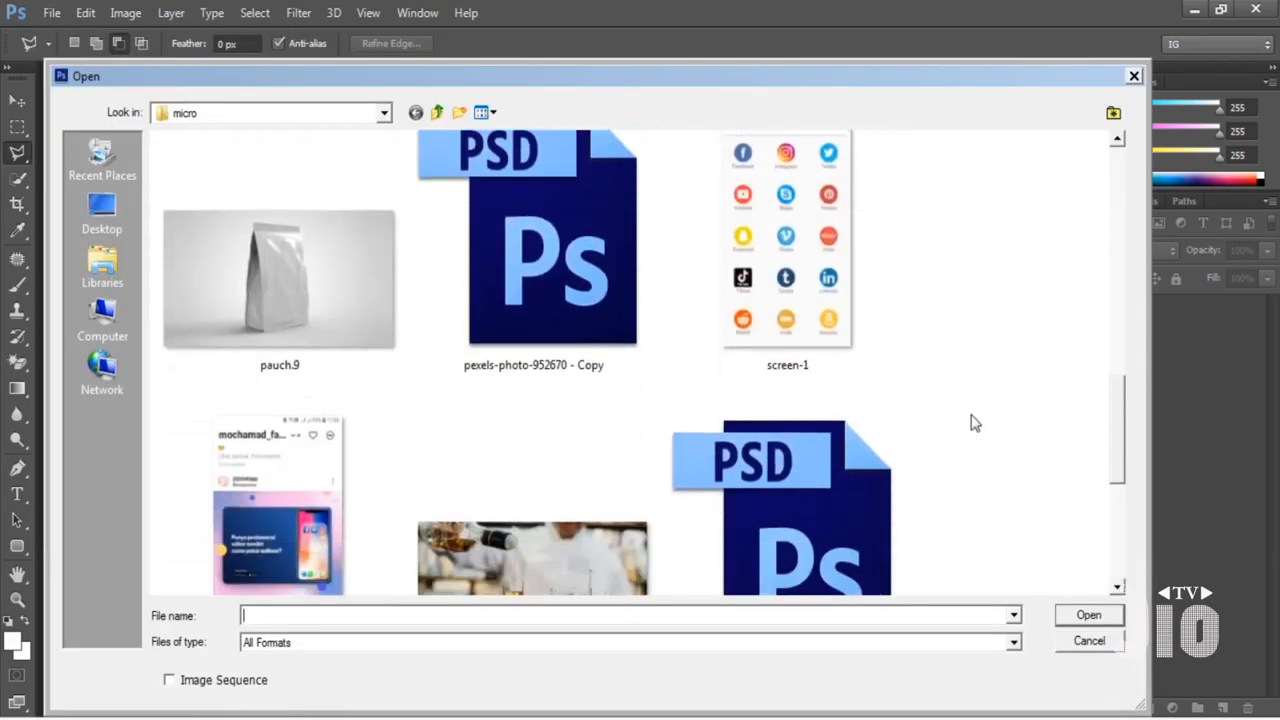
double_click(232, 306)
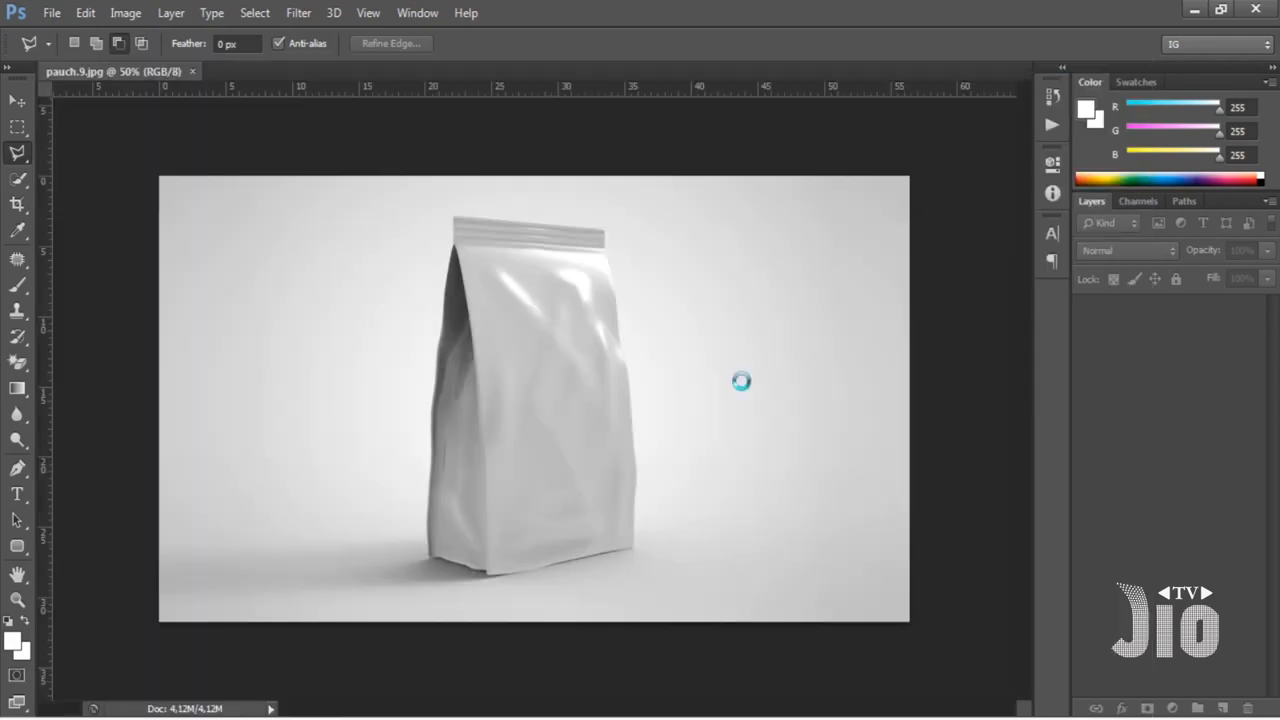
- Open the blue JIO FOOD label design tes.jpg as a second document
click(51, 12)
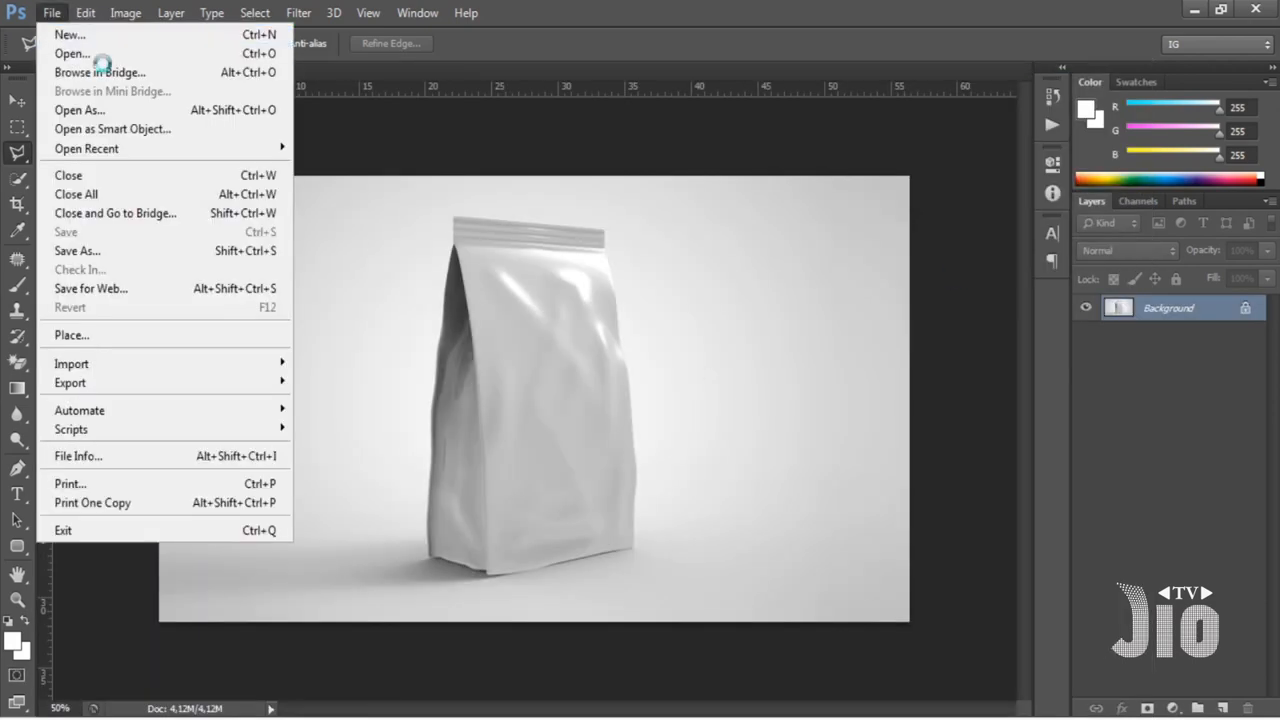
key(ctrl+o)
drag(1120, 192, 1100, 518)
double_click(283, 394)
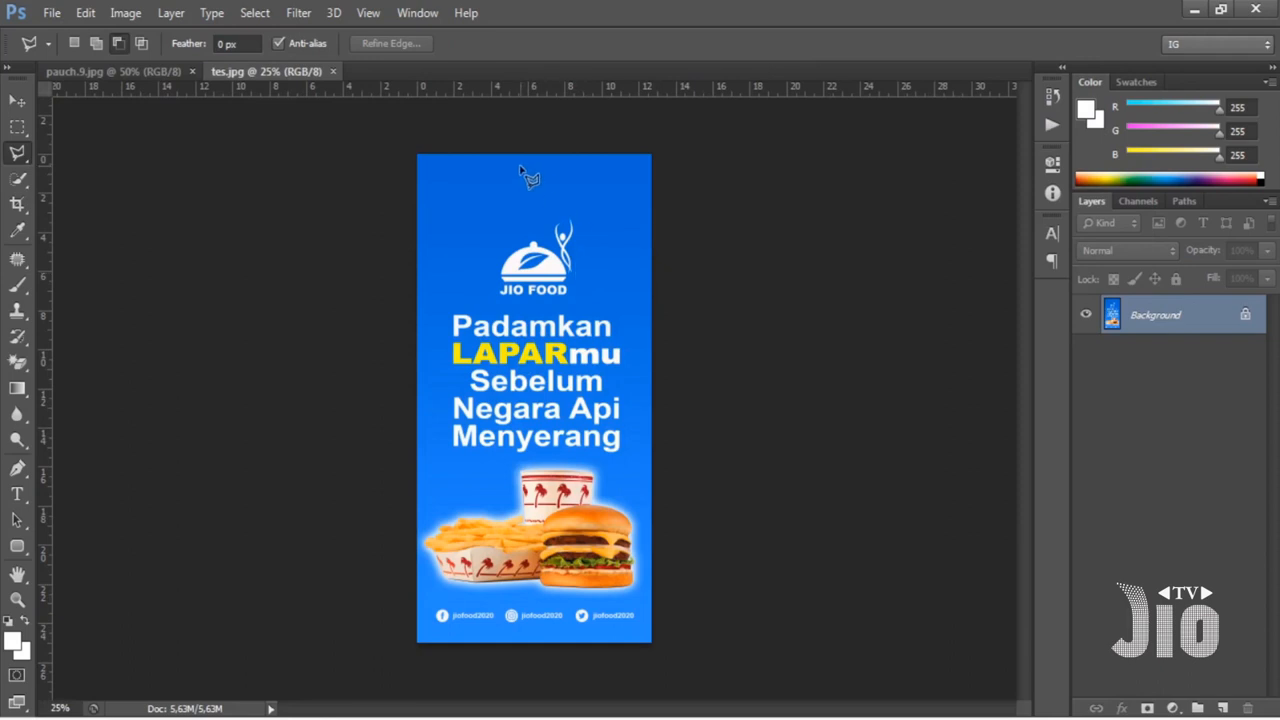
- Compare the pouch photo with the tes.jpg label design, ending on the pauch.9.jpg document
click(143, 72)
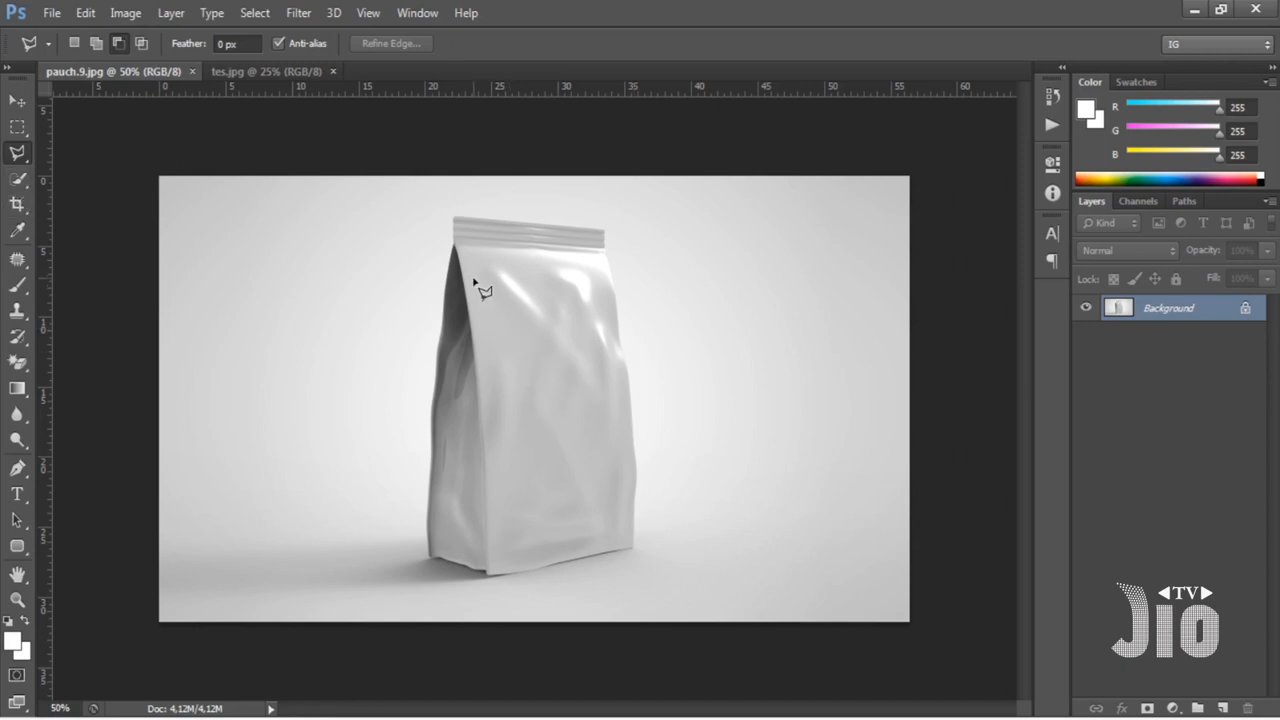
key(ctrl+plus)
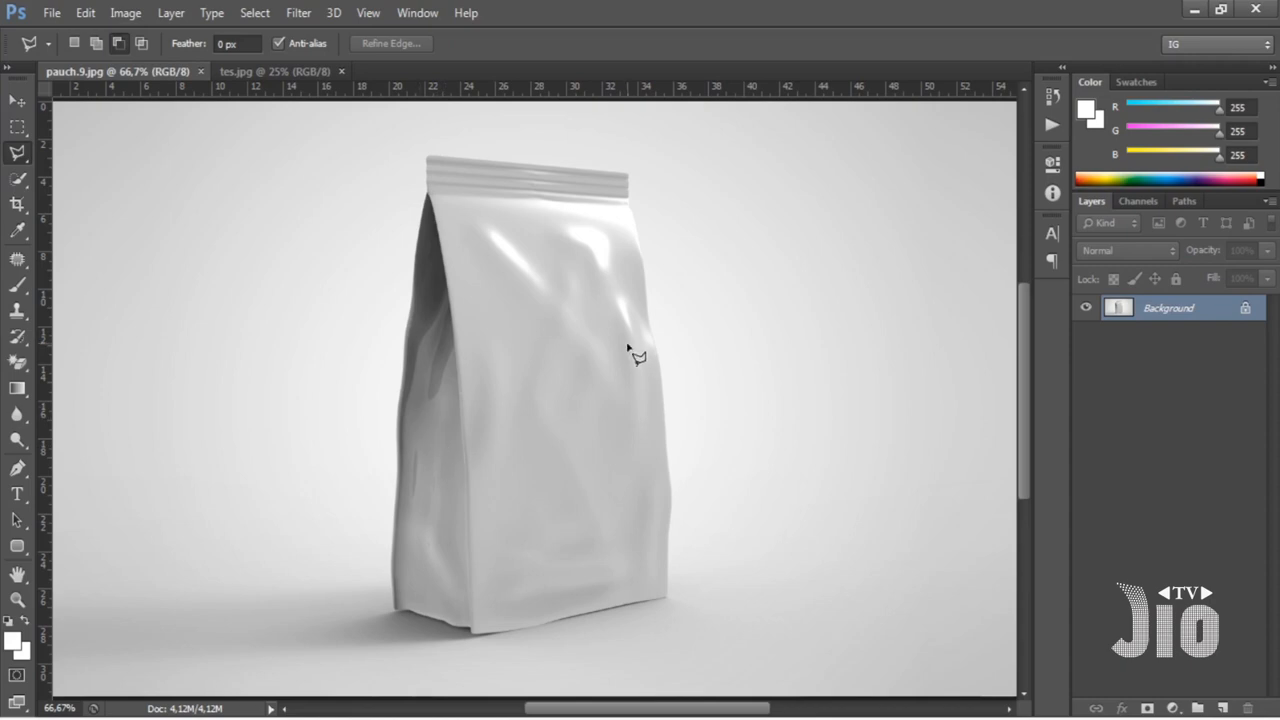
click(313, 71)
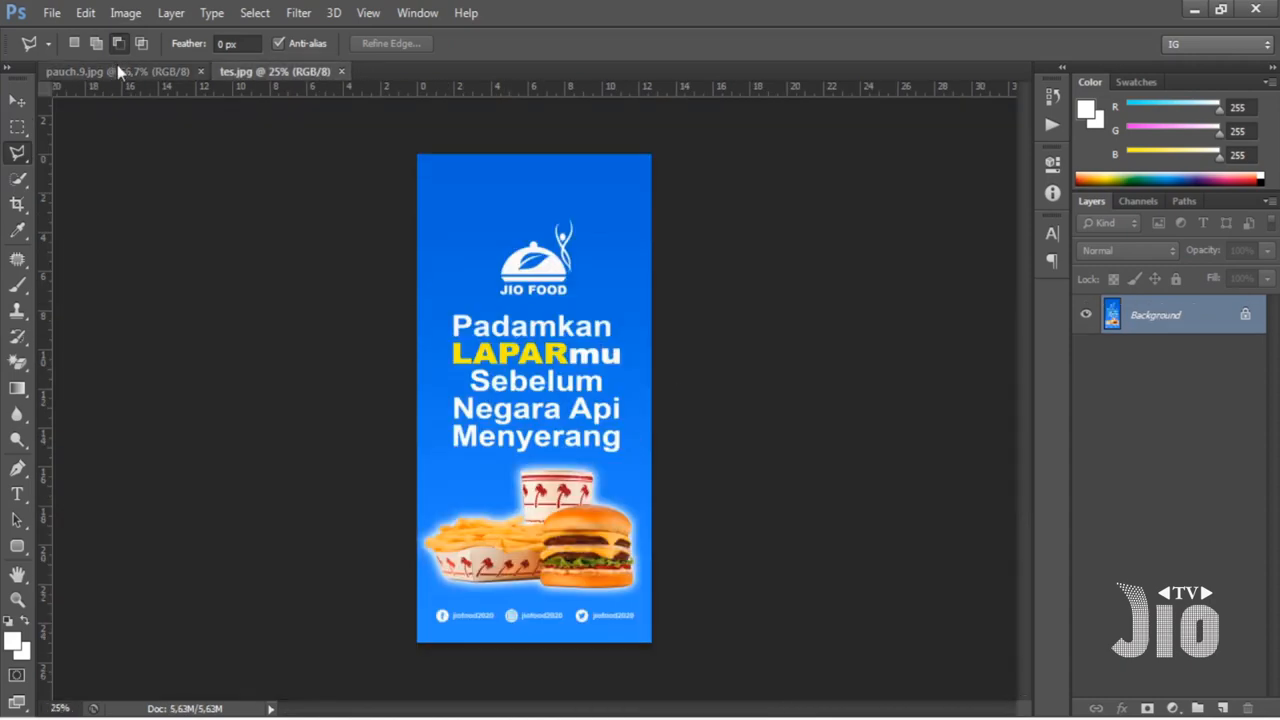
key(ctrl+Tab)
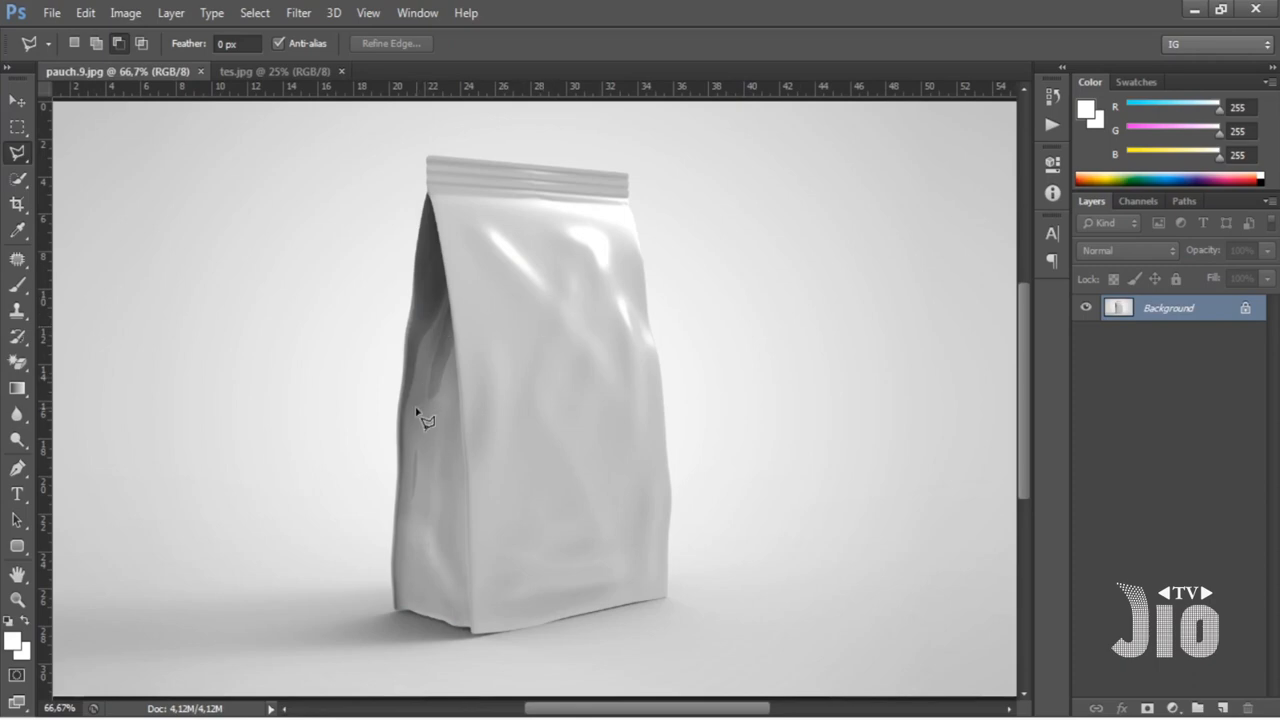
right_click(20, 157)
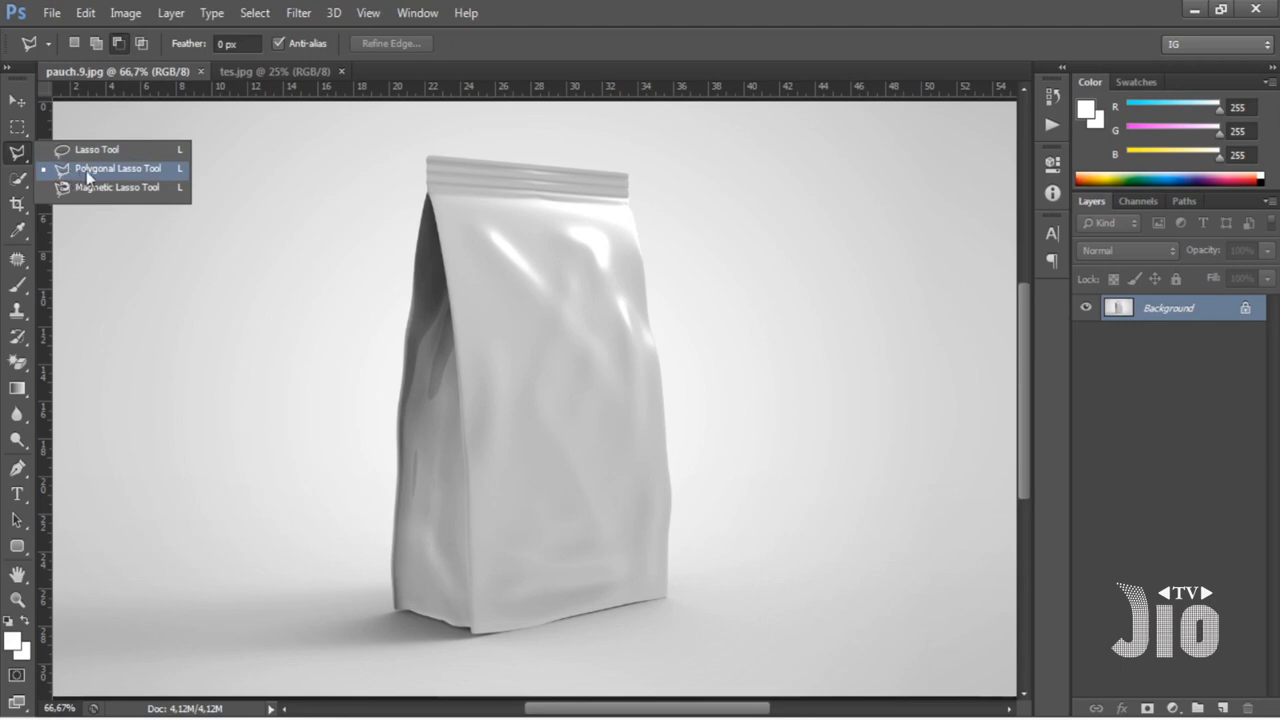
click(115, 170)
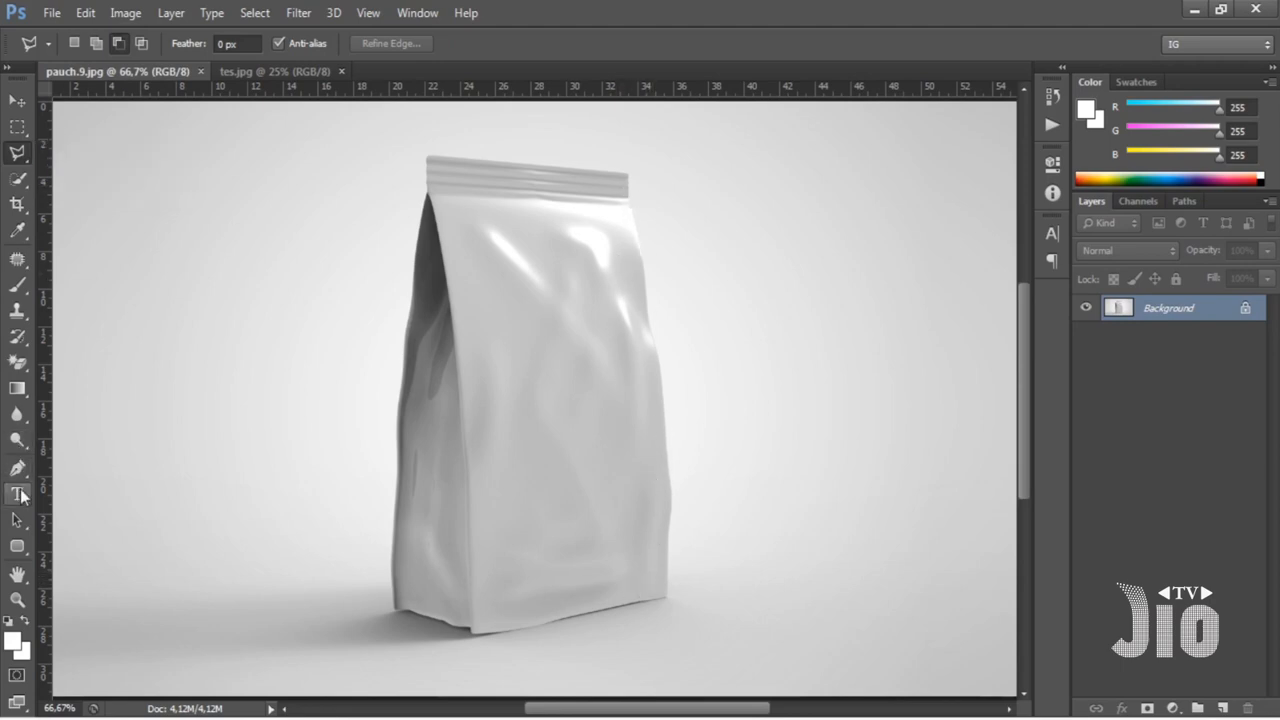
click(18, 469)
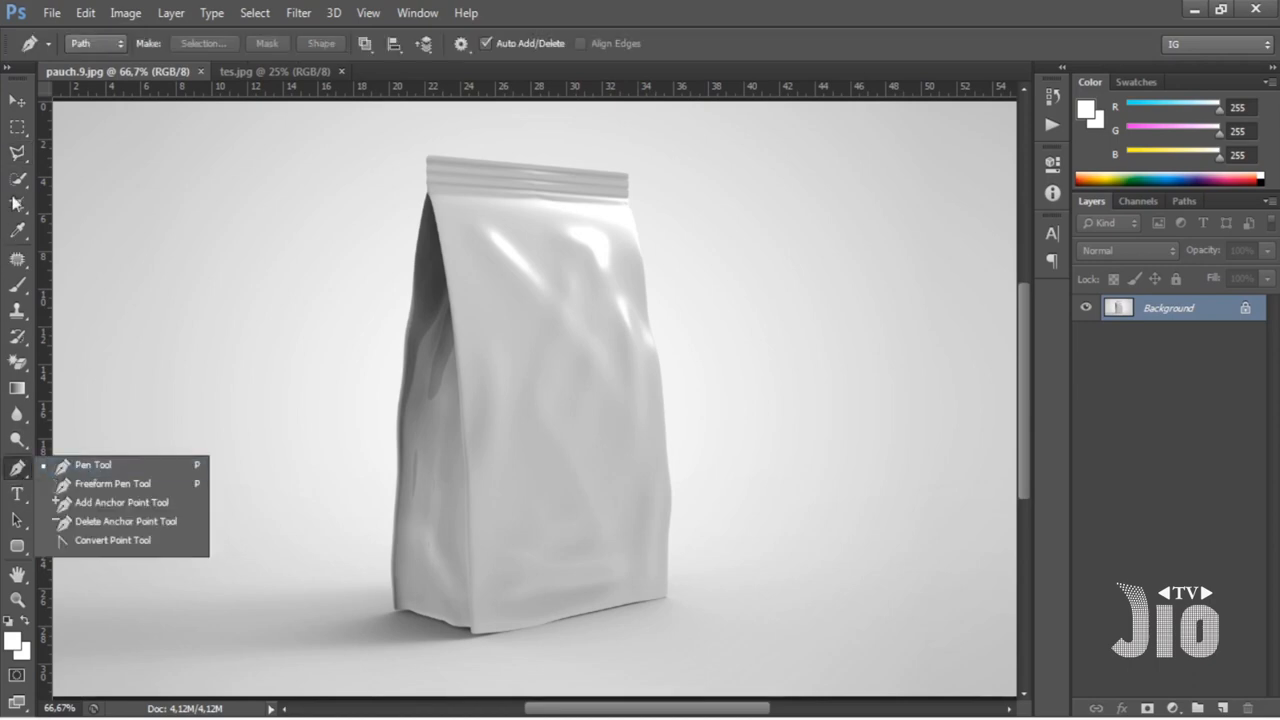
- Start a Polygonal Lasso outline of the pouch's front panel along the top seal and down its upper right edge
click(18, 152)
click(73, 170)
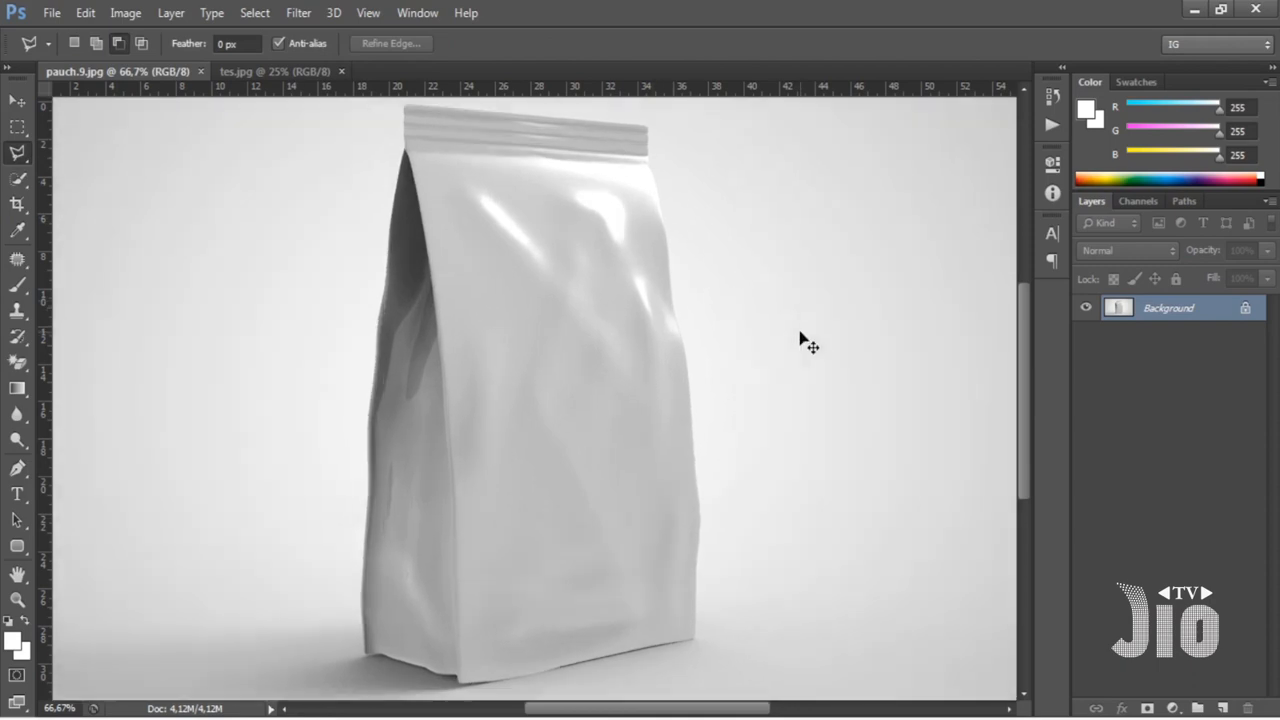
key(ctrl+plus)
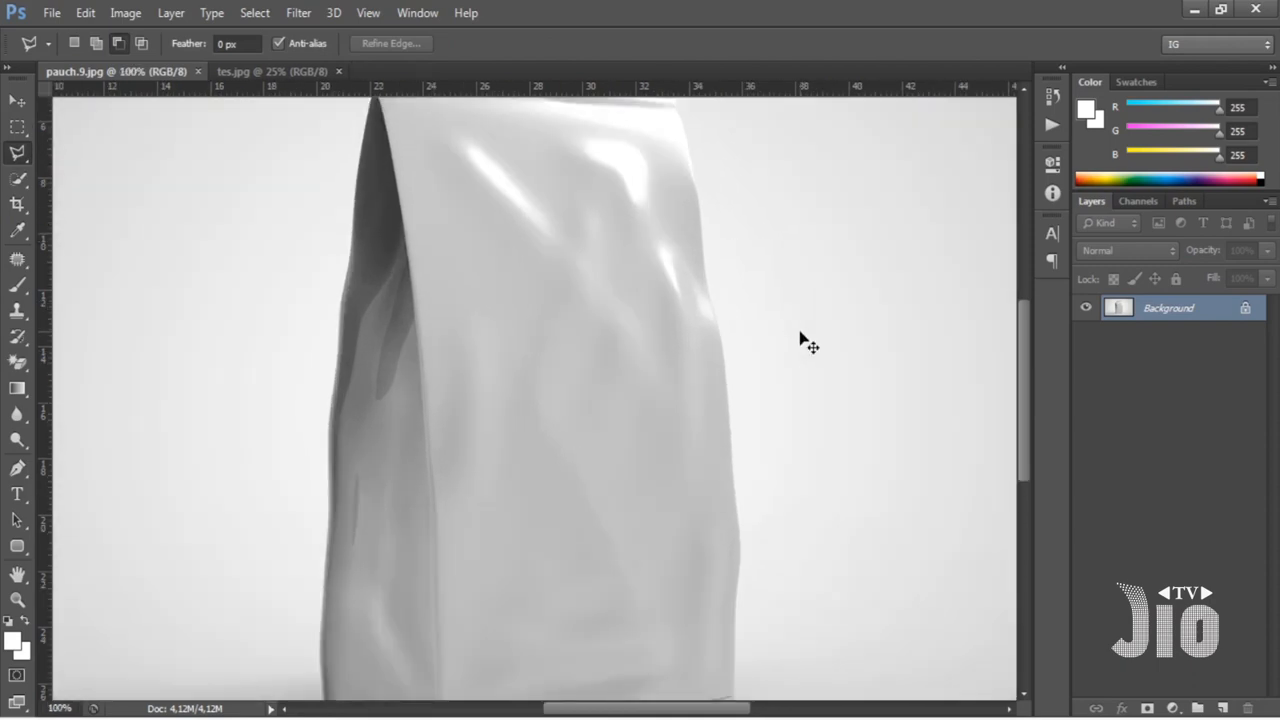
key(ctrl+plus)
drag(786, 183, 711, 618)
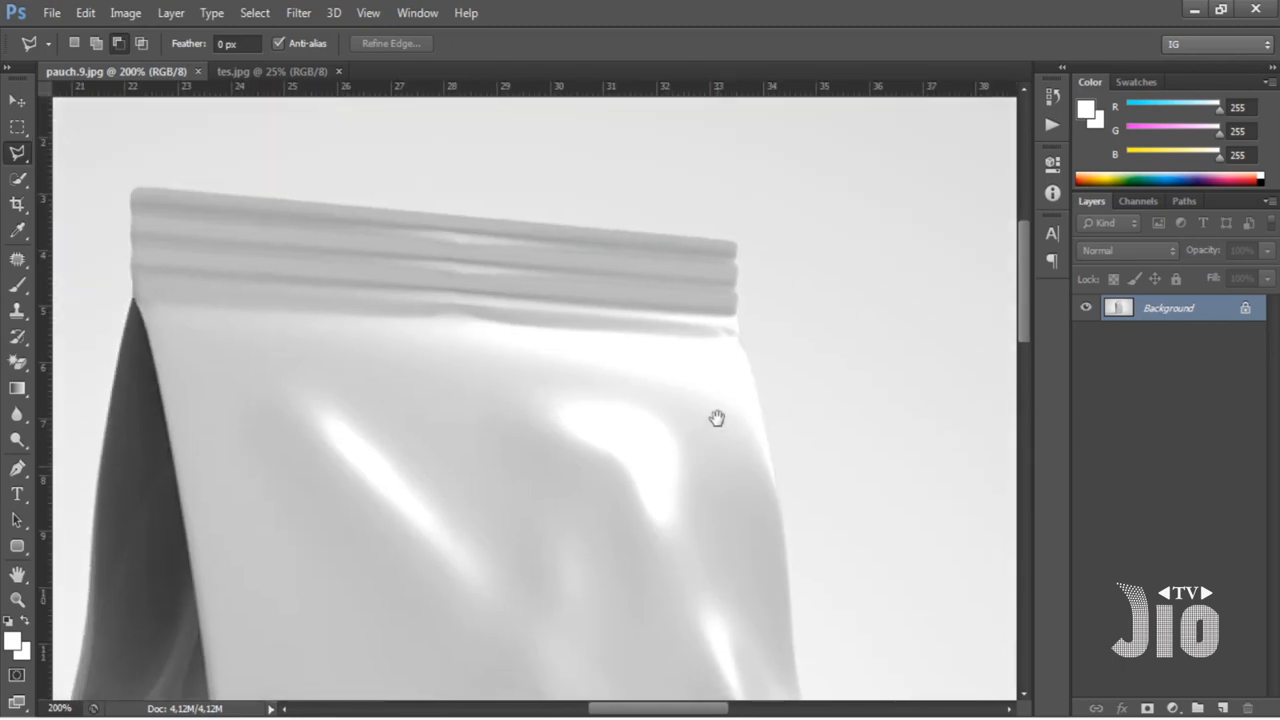
click(137, 188)
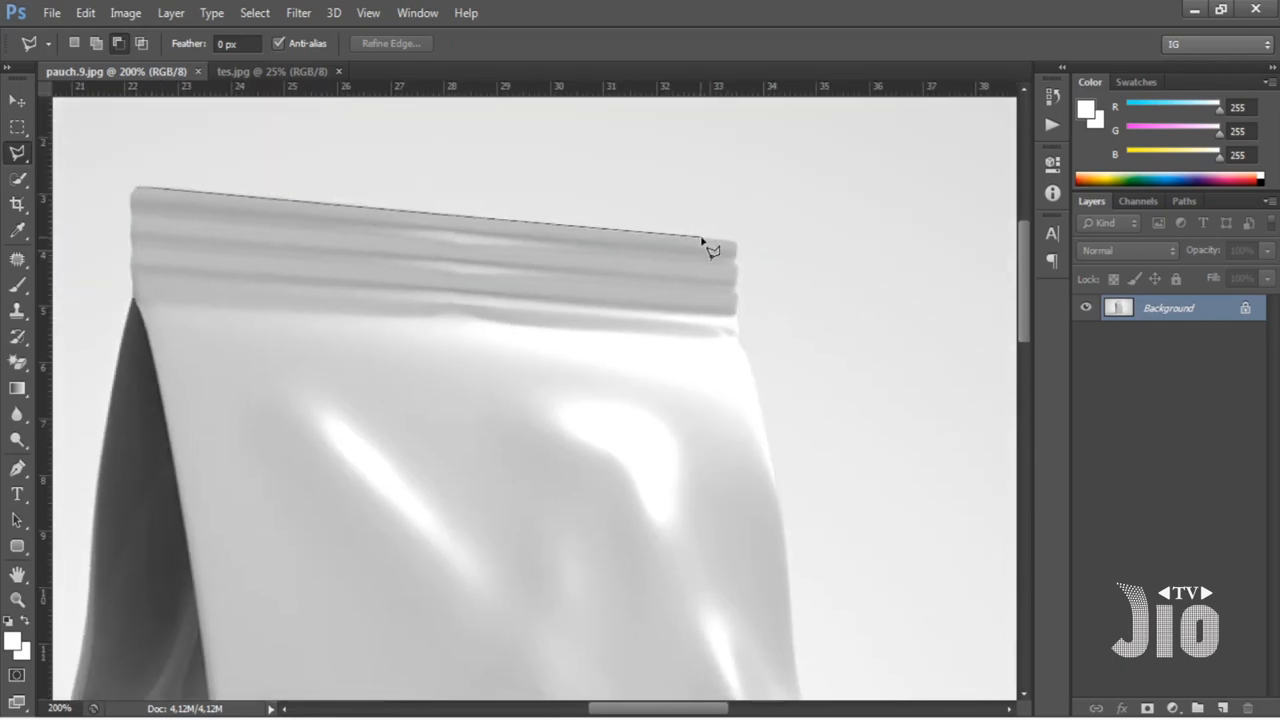
click(736, 241)
click(739, 333)
click(770, 460)
click(792, 618)
- Continue the lasso outline down the front panel's right edge to the bottom right corner
key(space)
drag(811, 656, 771, 294)
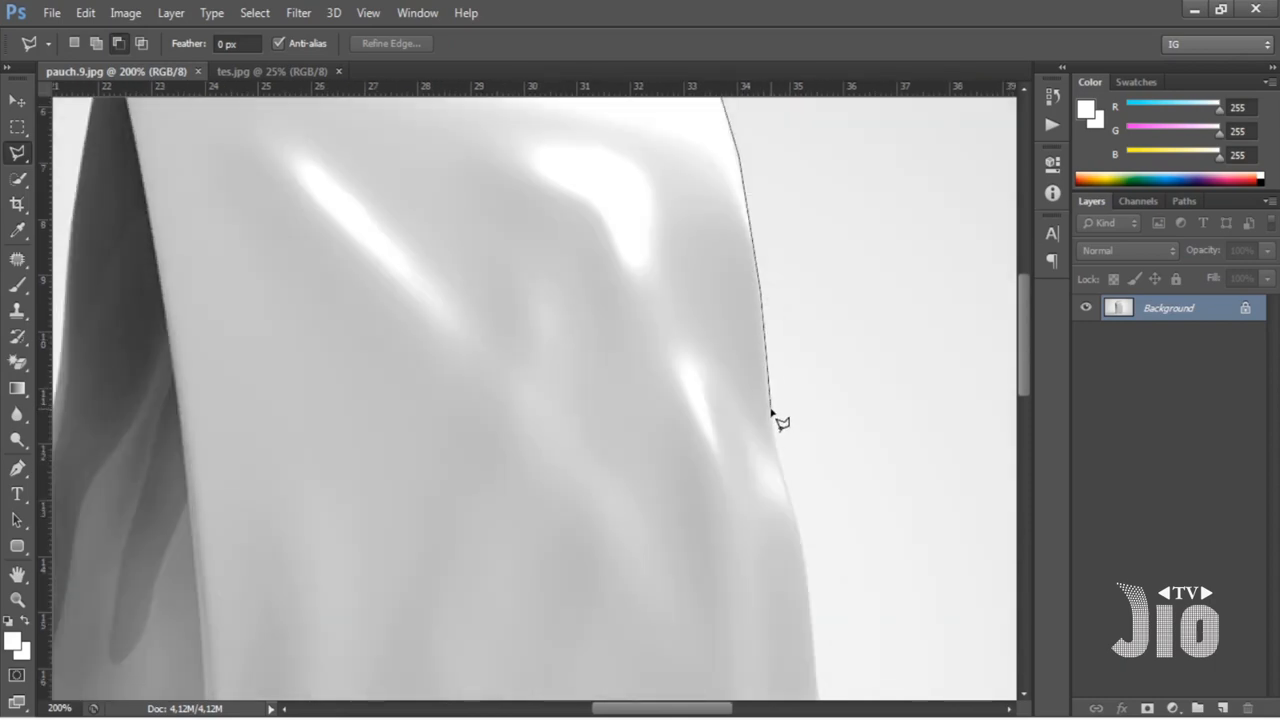
click(806, 560)
drag(821, 651, 824, 365)
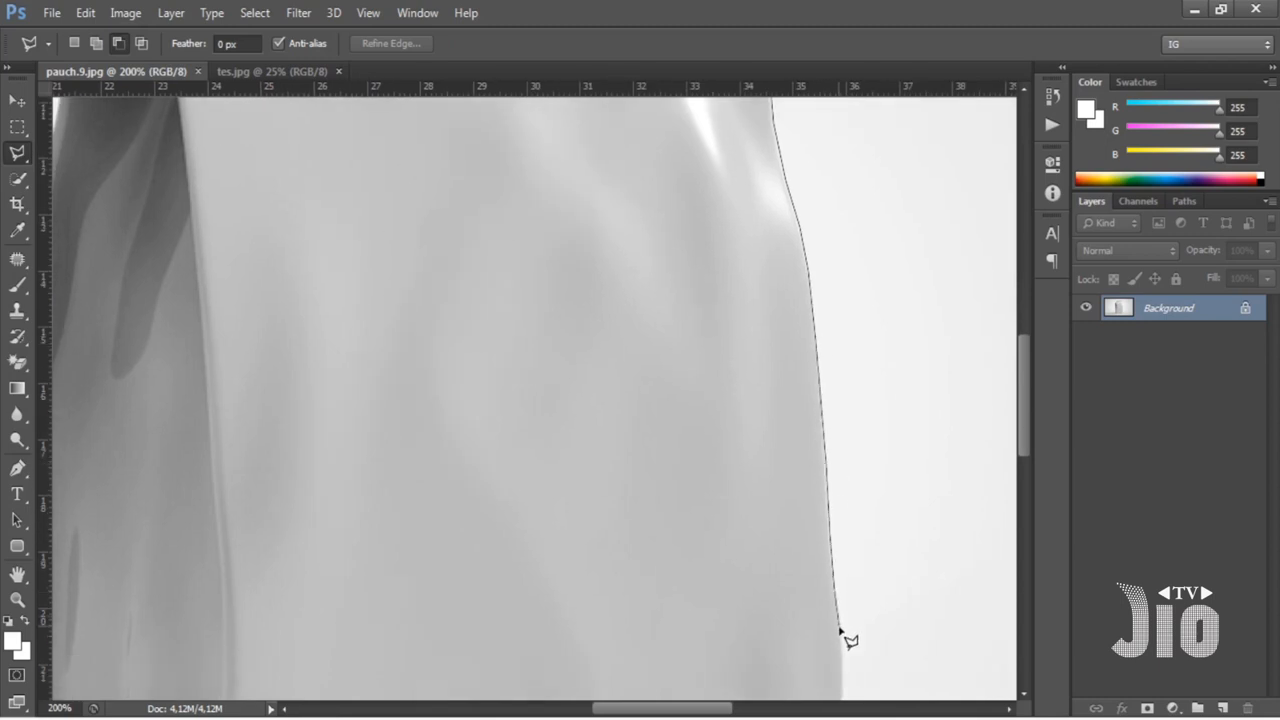
mouse_move(849, 640)
mouse_down()
mouse_move(820, 277)
mouse_move(831, 357)
mouse_up()
click(820, 367)
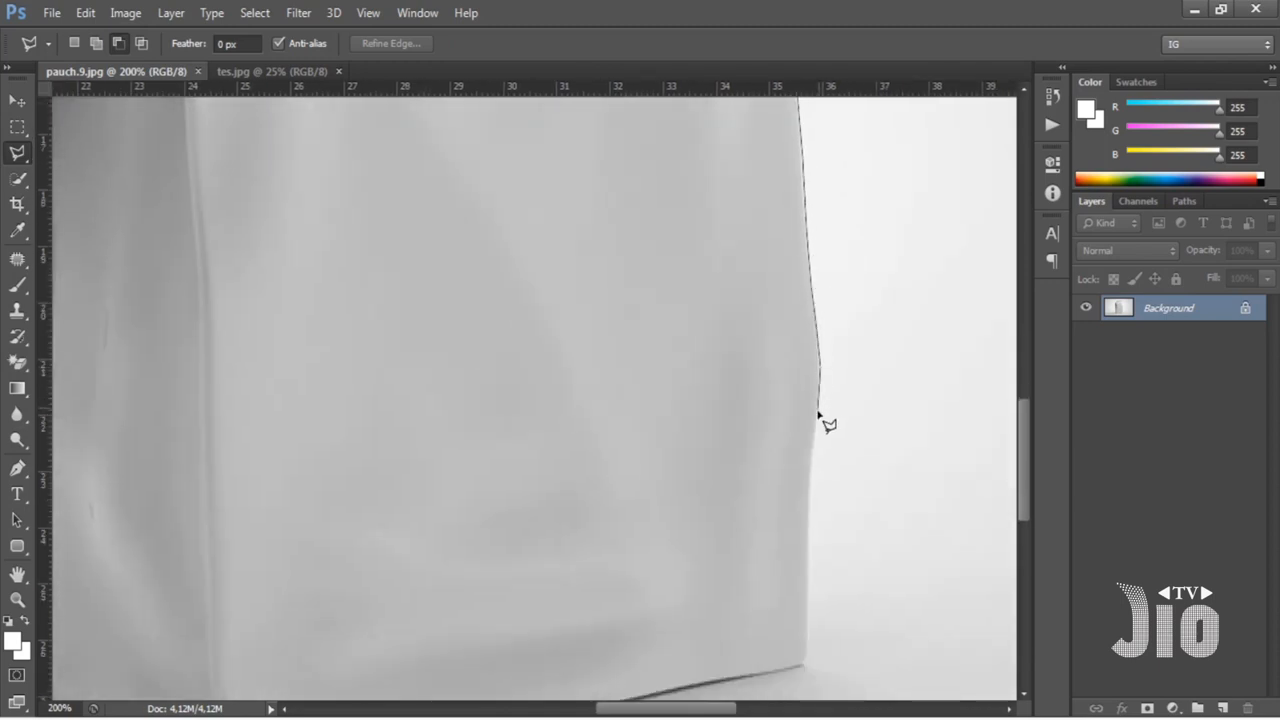
click(812, 474)
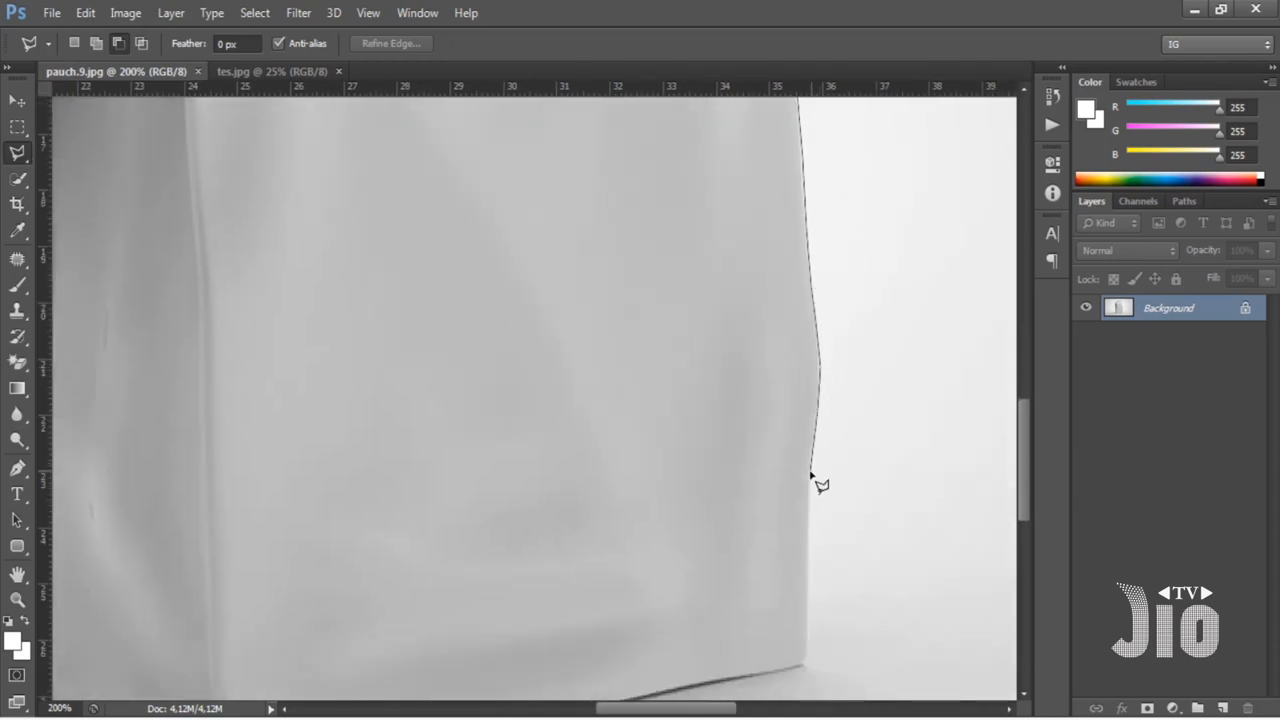
click(806, 655)
- Trace the lasso outline along the front panel's bottom edge to the lower left corner
drag(619, 598, 816, 259)
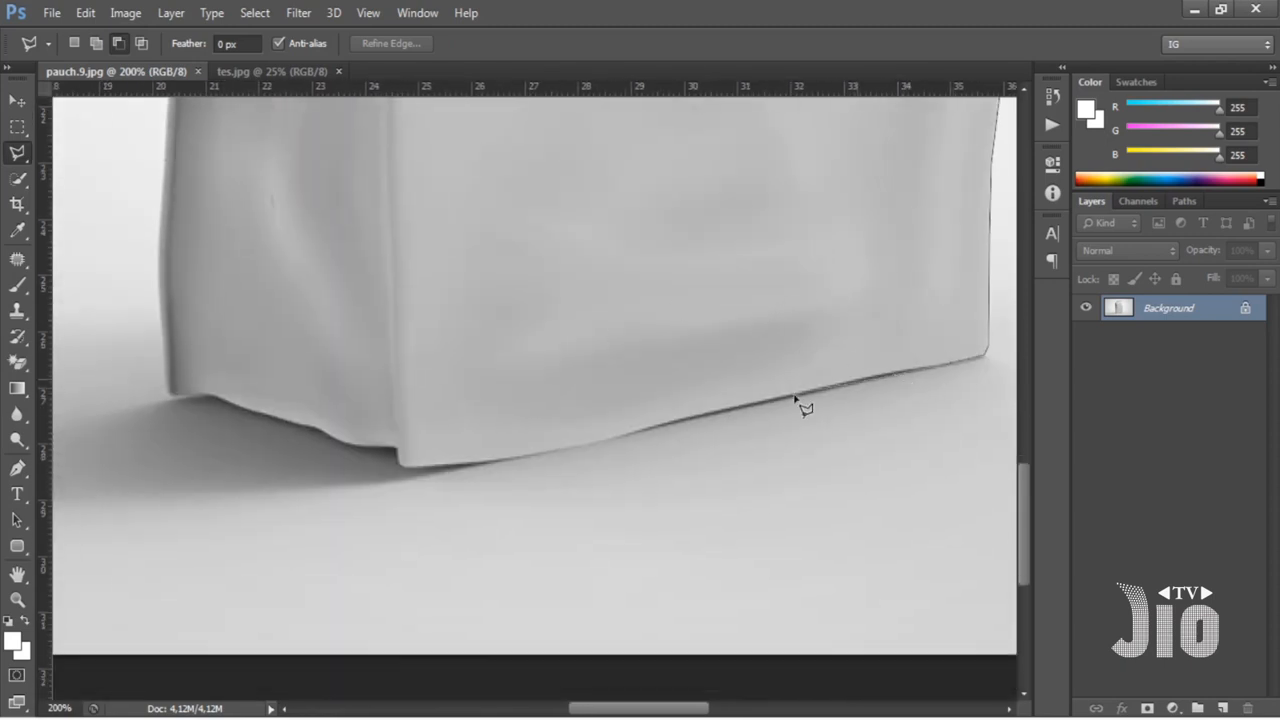
click(690, 422)
click(607, 449)
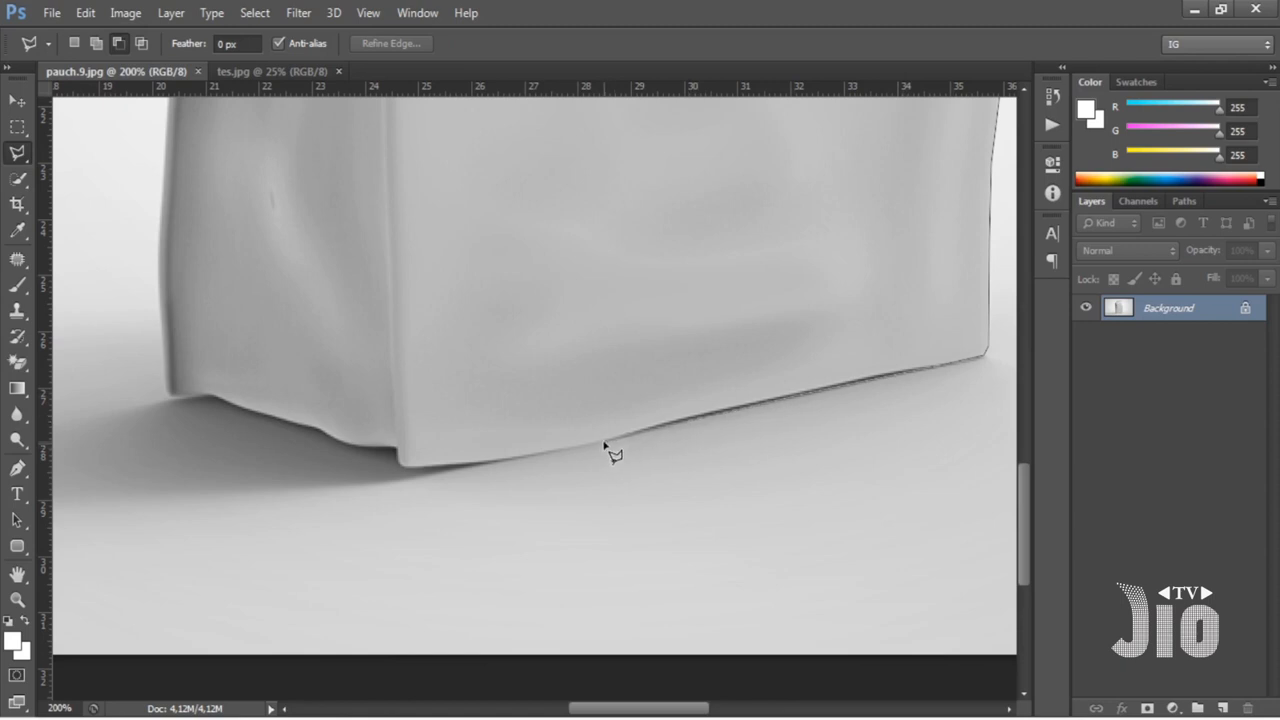
click(508, 460)
click(433, 470)
click(400, 465)
- Trace the lasso outline up the fold between the front panel and the dark side panel
click(392, 290)
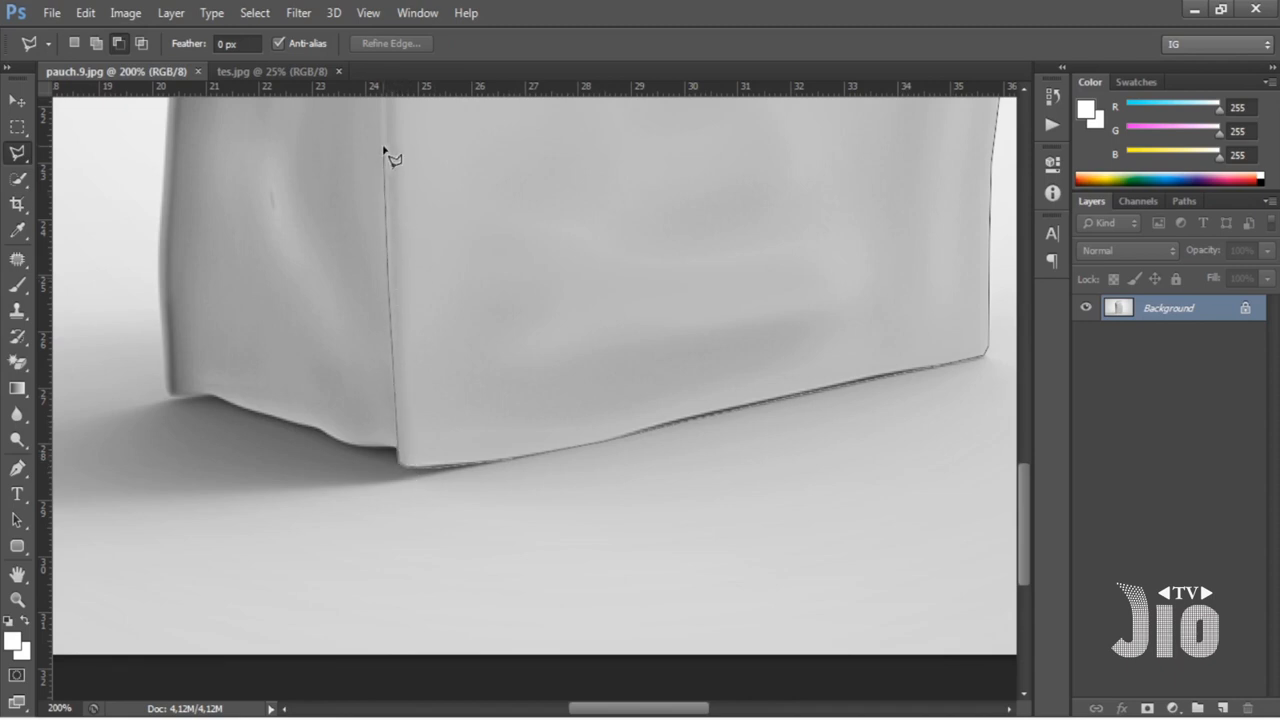
scroll(426, 183, up, 3)
click(386, 205)
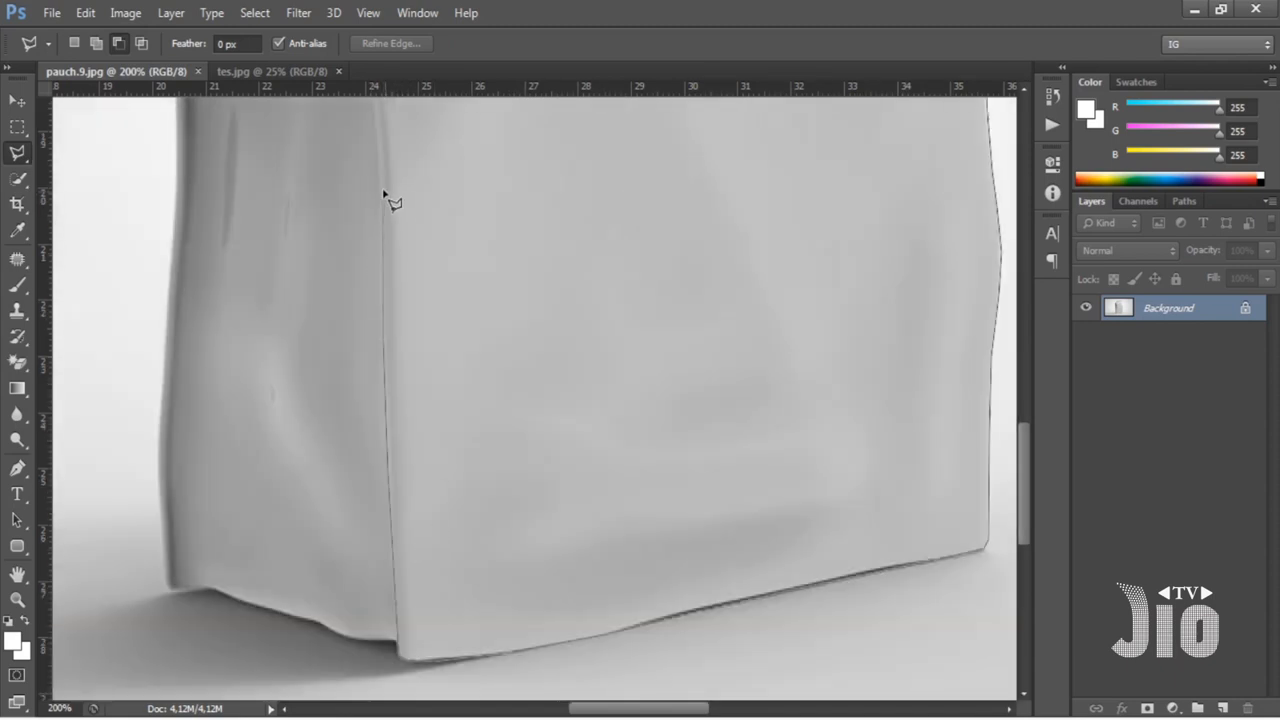
scroll(457, 200, up, 5)
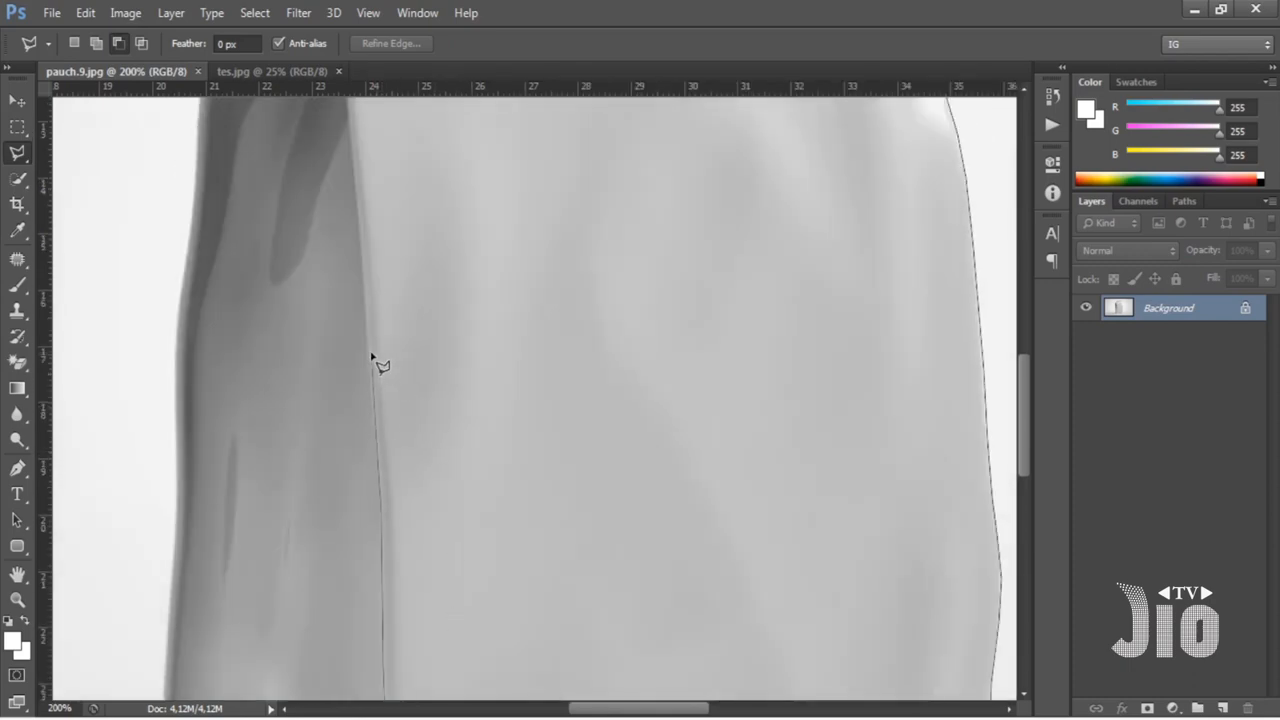
click(350, 110)
scroll(351, 500, up, 5)
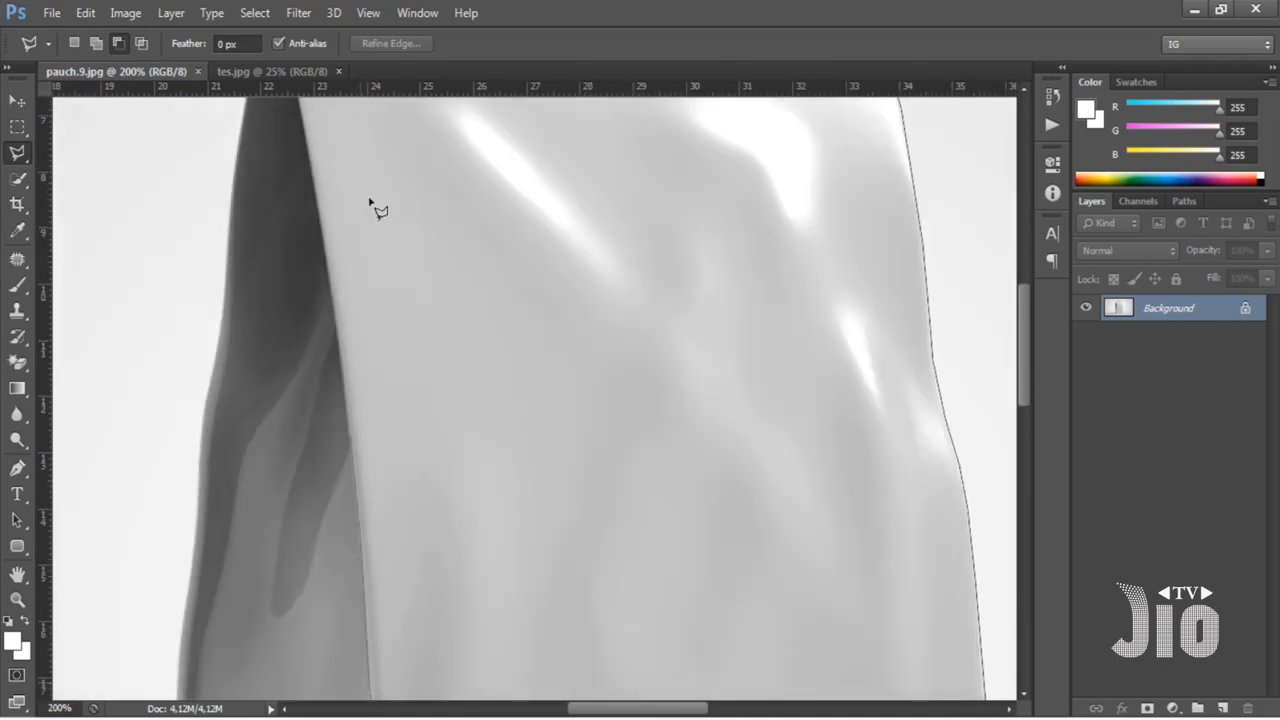
click(328, 271)
click(303, 131)
drag(330, 152, 304, 344)
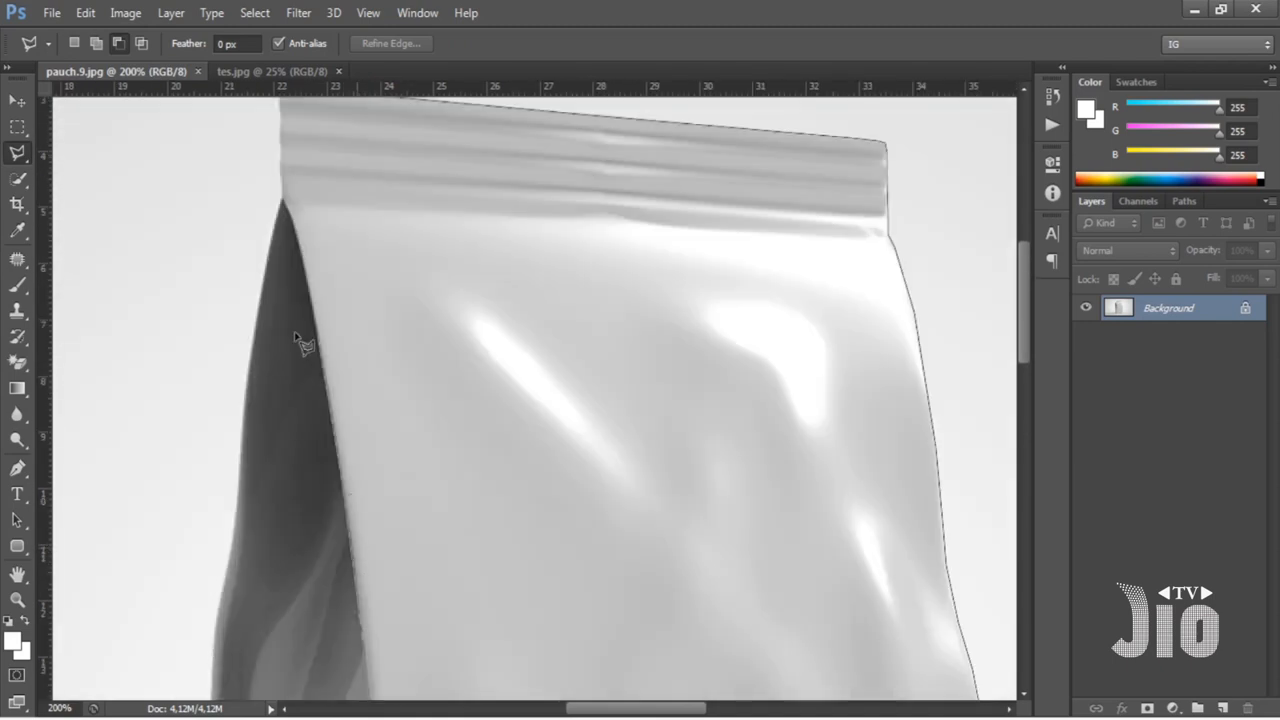
- Trace the top of the fold and the seal's left end, closing the front panel selection at its starting point
click(301, 258)
click(289, 213)
click(283, 200)
click(279, 188)
drag(281, 152, 290, 300)
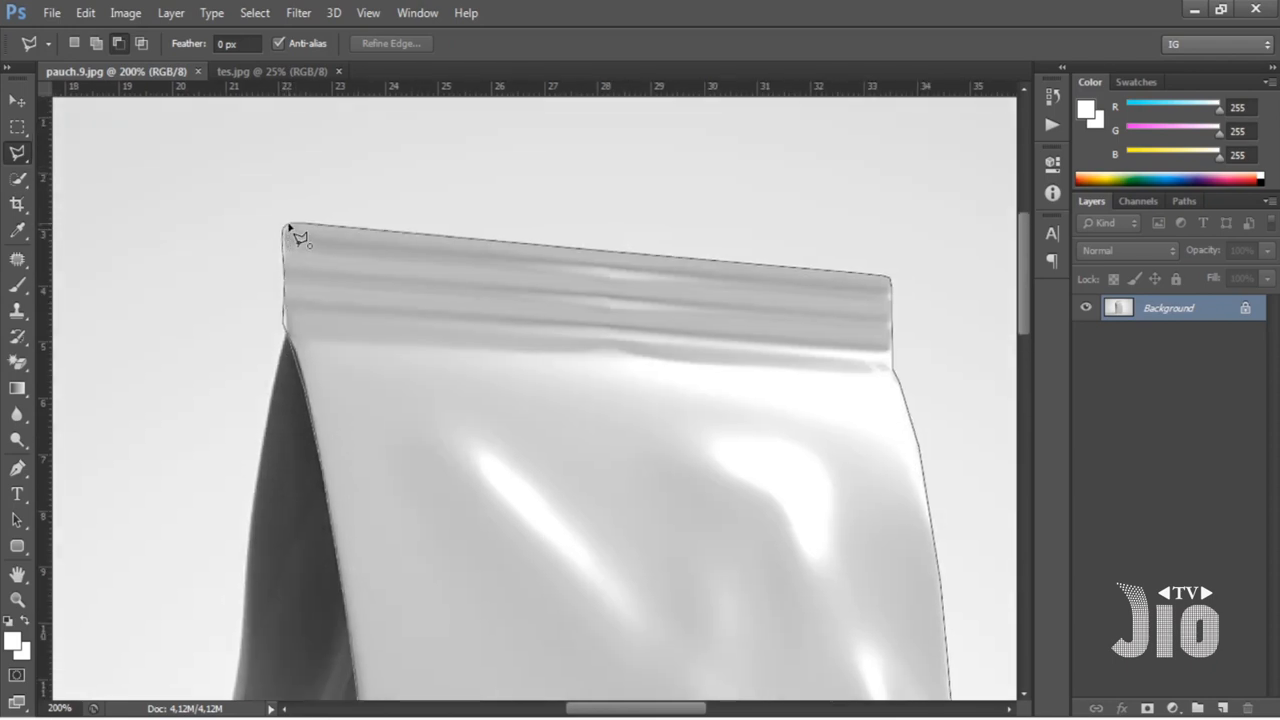
click(289, 226)
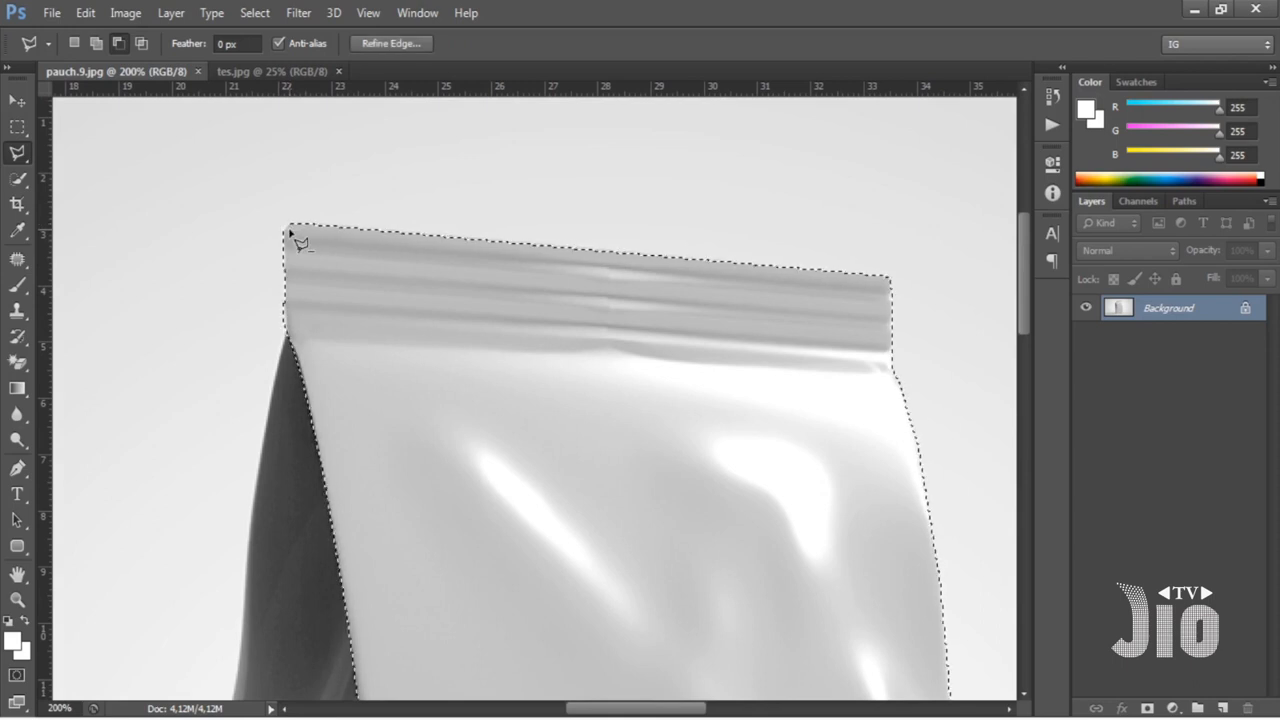
- Copy the selected front panel to a new layer and check the cutout by briefly hiding the Background layer
key(ctrl+minus)
key(ctrl+minus)
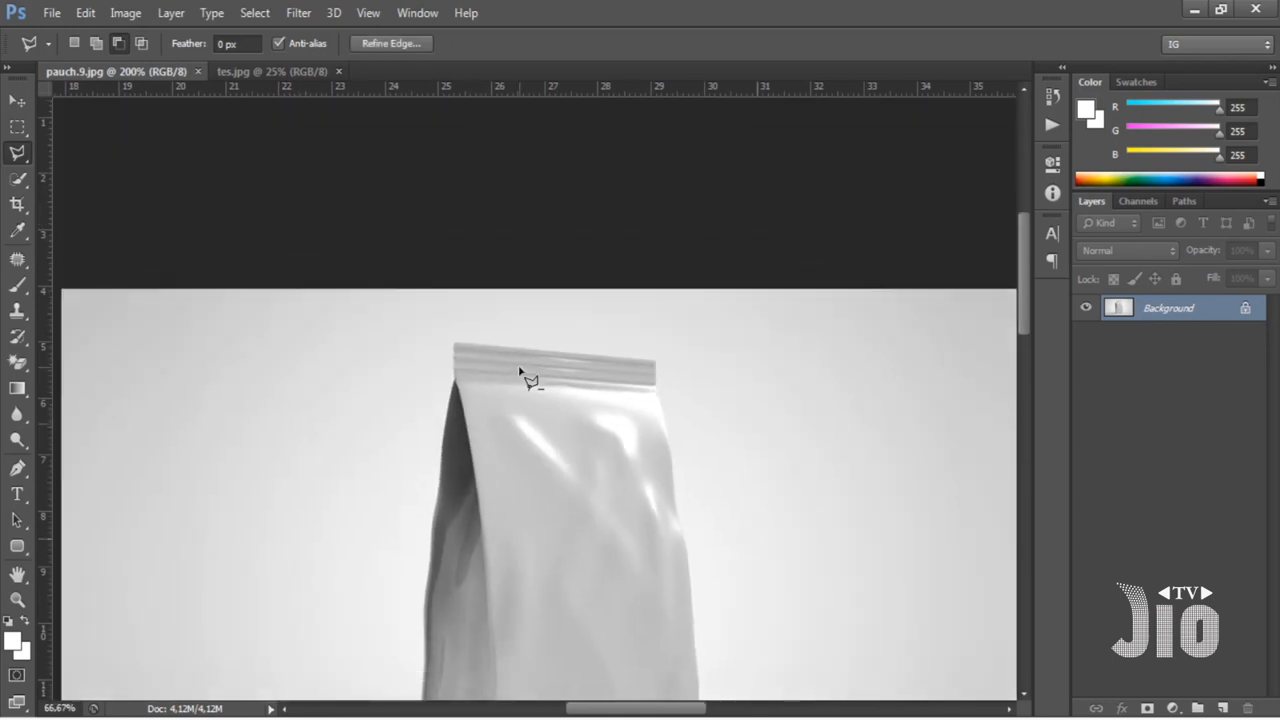
scroll(527, 377, down, 1)
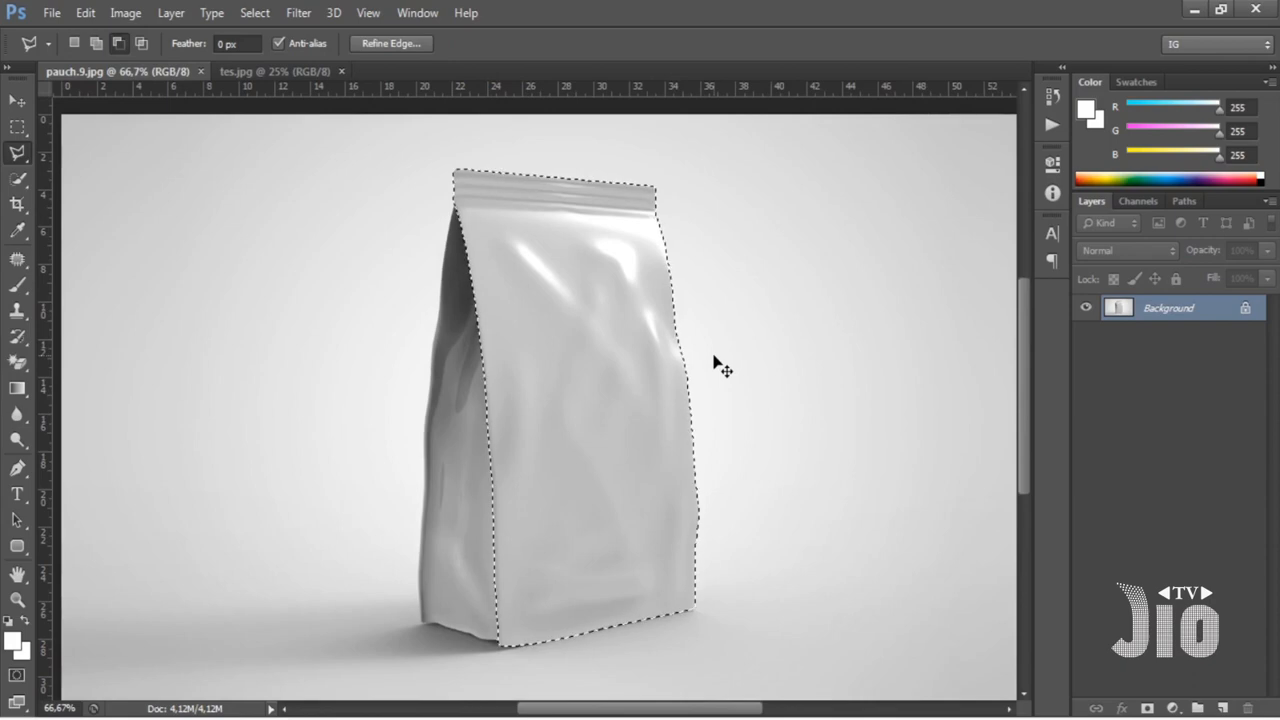
key(ctrl+j)
click(1086, 334)
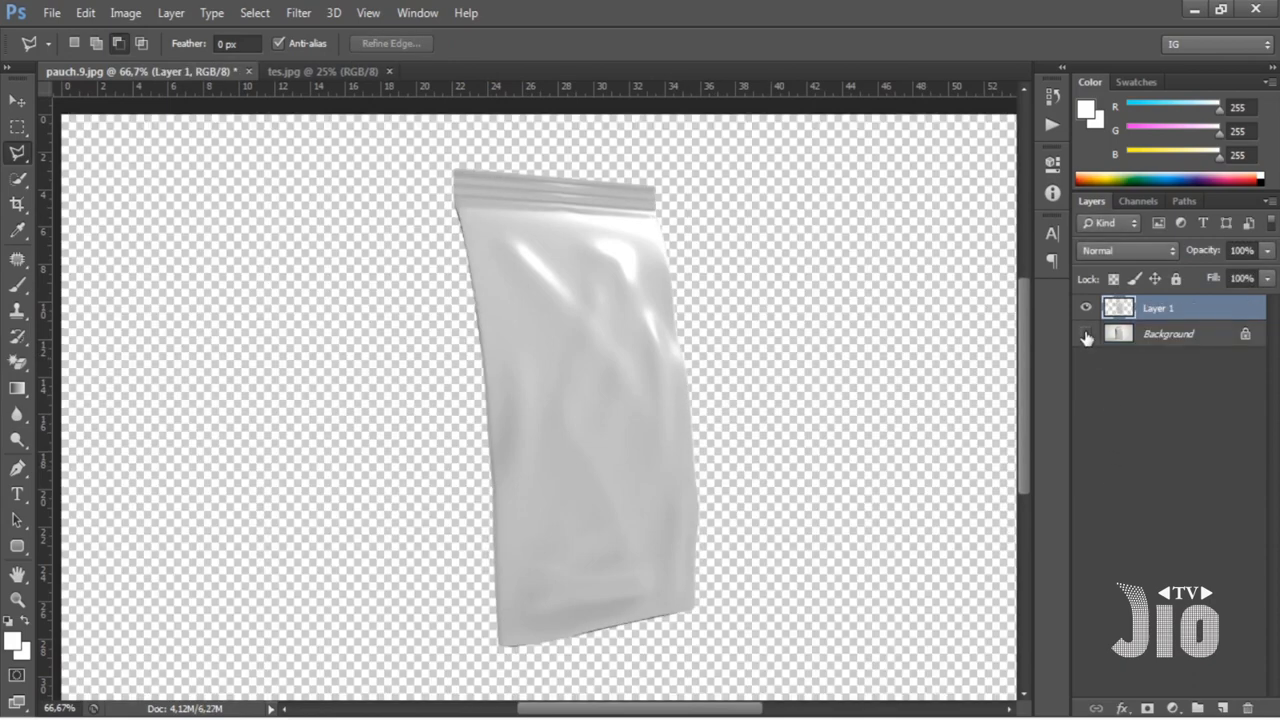
click(1086, 334)
- On the Background layer, start a lasso outline at the dark side panel's top point and trace down the upper part of its outer edge
click(1185, 334)
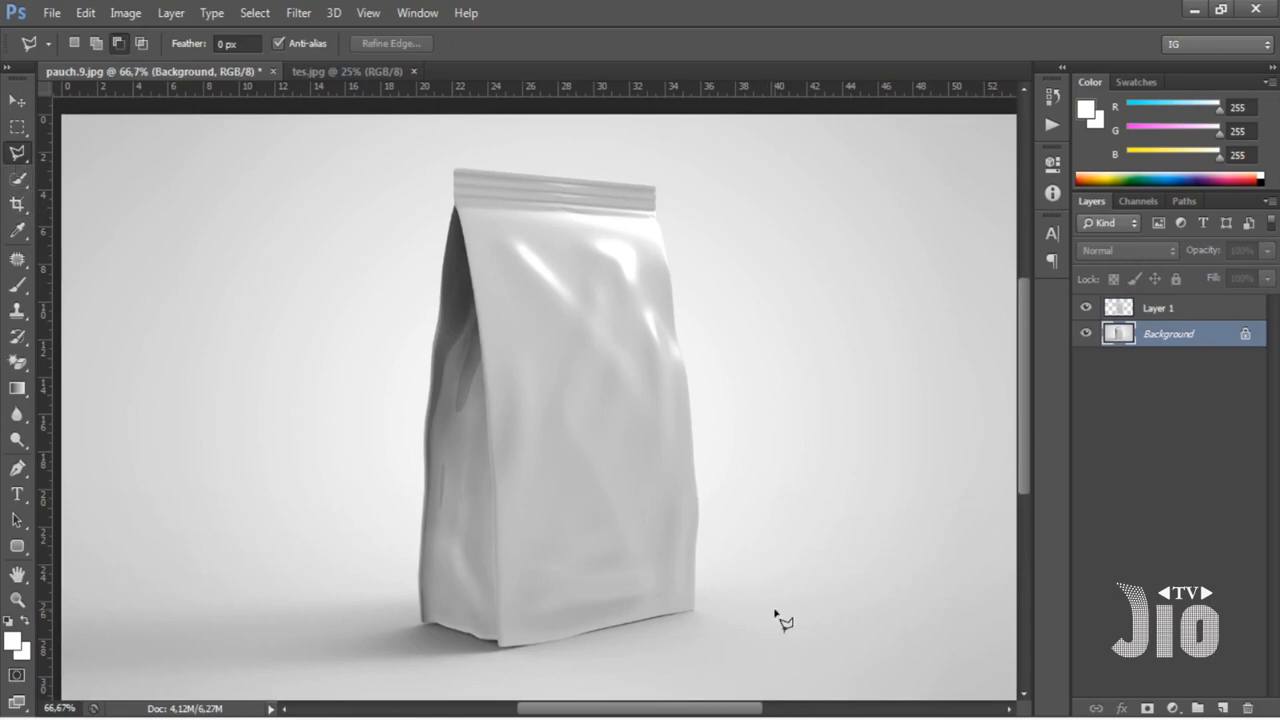
key(ctrl+plus)
key(ctrl+plus)
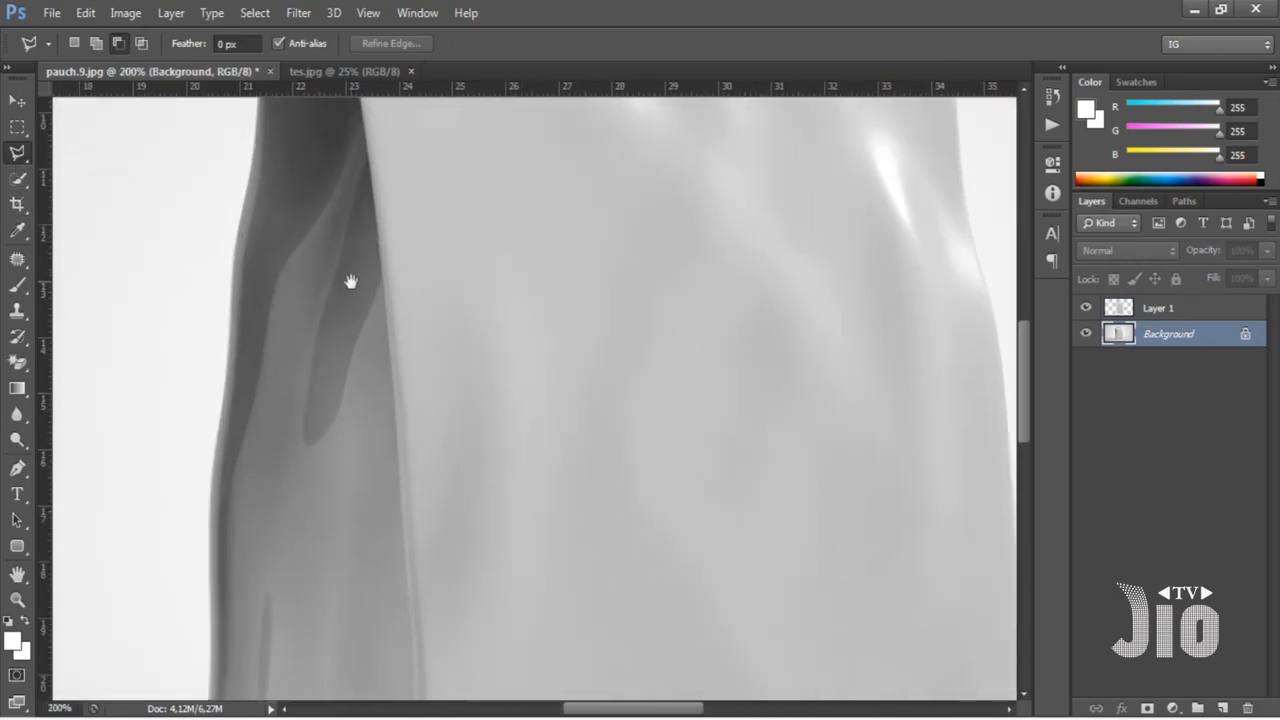
drag(351, 282, 480, 580)
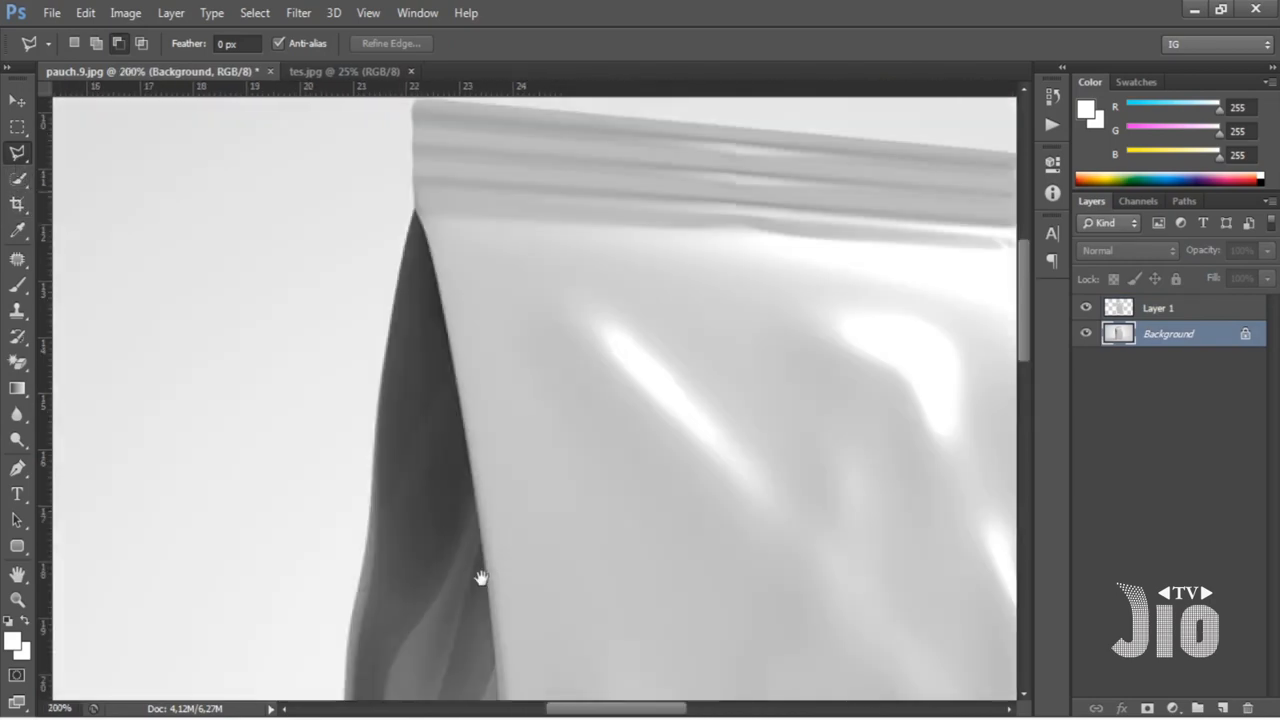
click(415, 211)
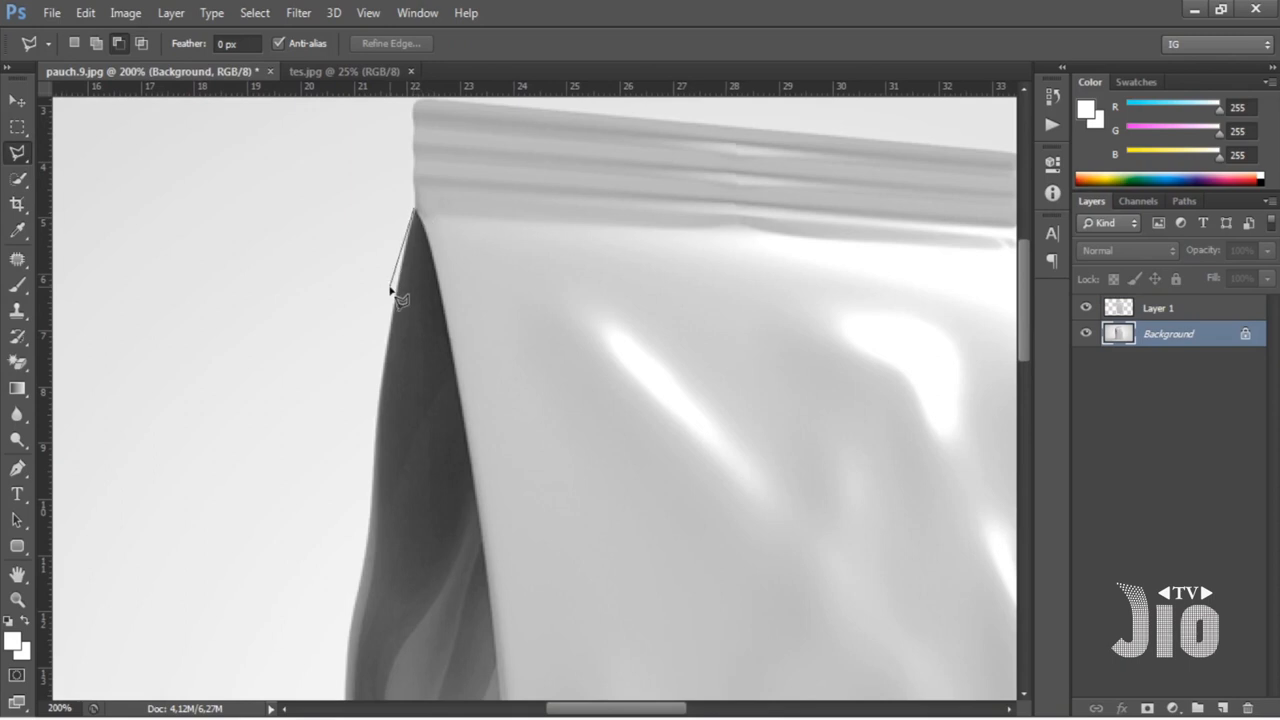
click(378, 404)
click(372, 474)
click(366, 544)
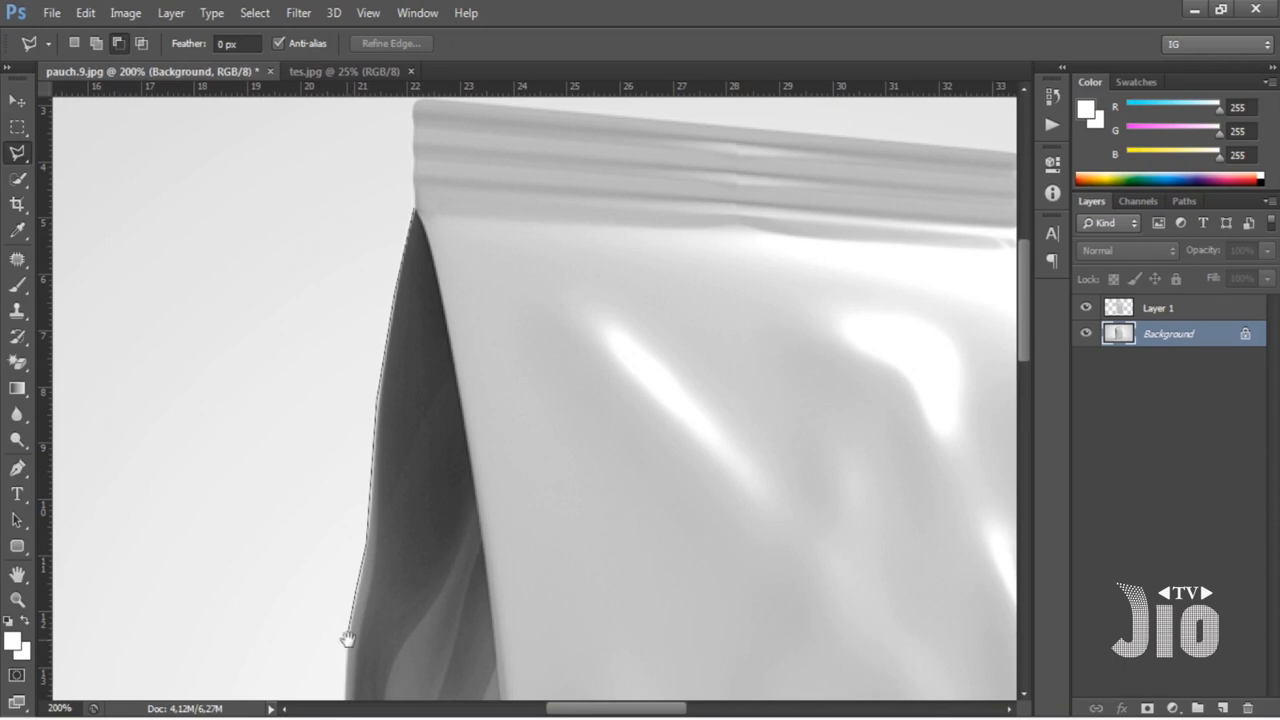
- Continue the lasso outline down the side panel's outer edge and along its bottom edge to the front fold
mouse_move(347, 638)
mouse_down()
mouse_move(397, 429)
mouse_move(403, 331)
mouse_up()
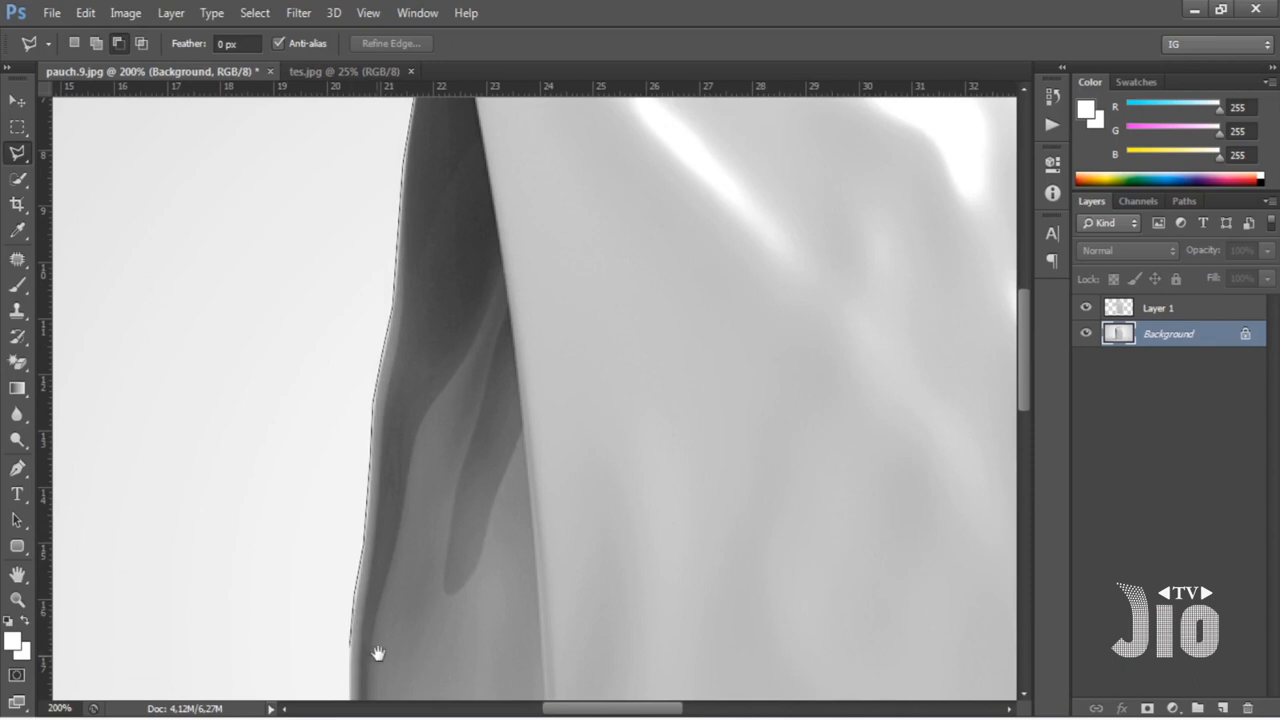
mouse_move(378, 653)
mouse_down()
mouse_move(391, 257)
mouse_move(377, 334)
mouse_up()
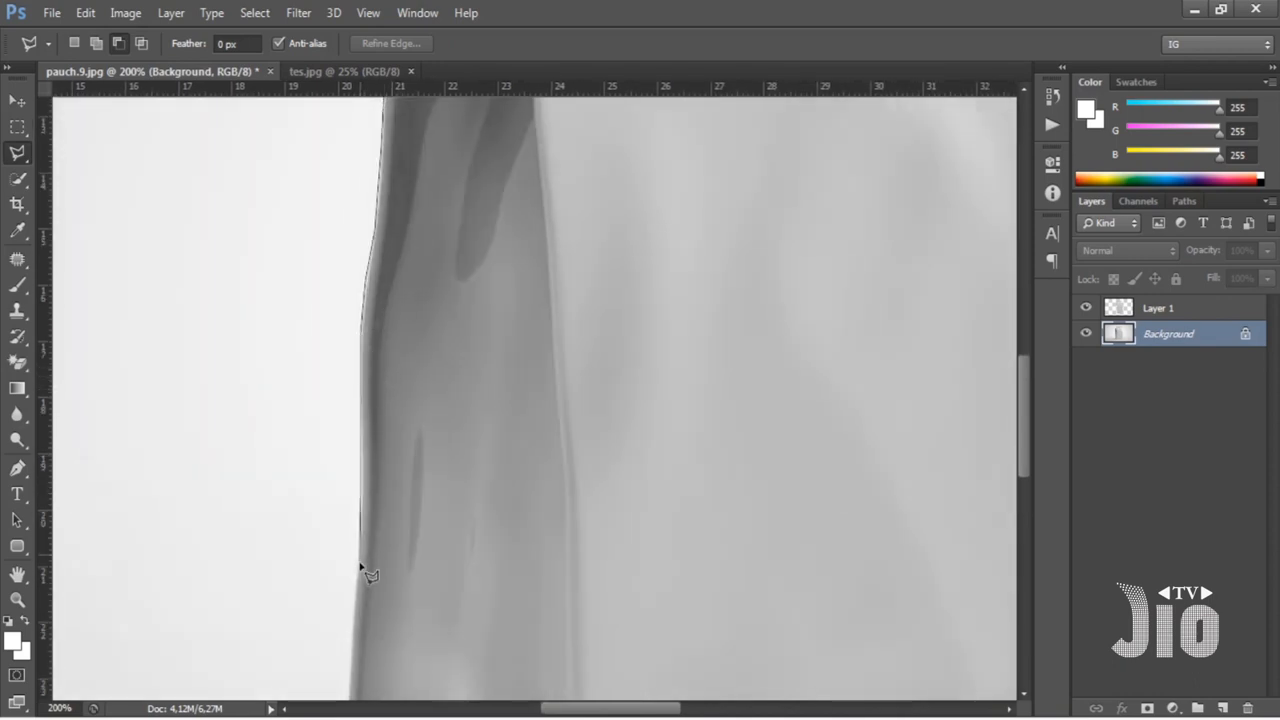
drag(380, 636, 403, 251)
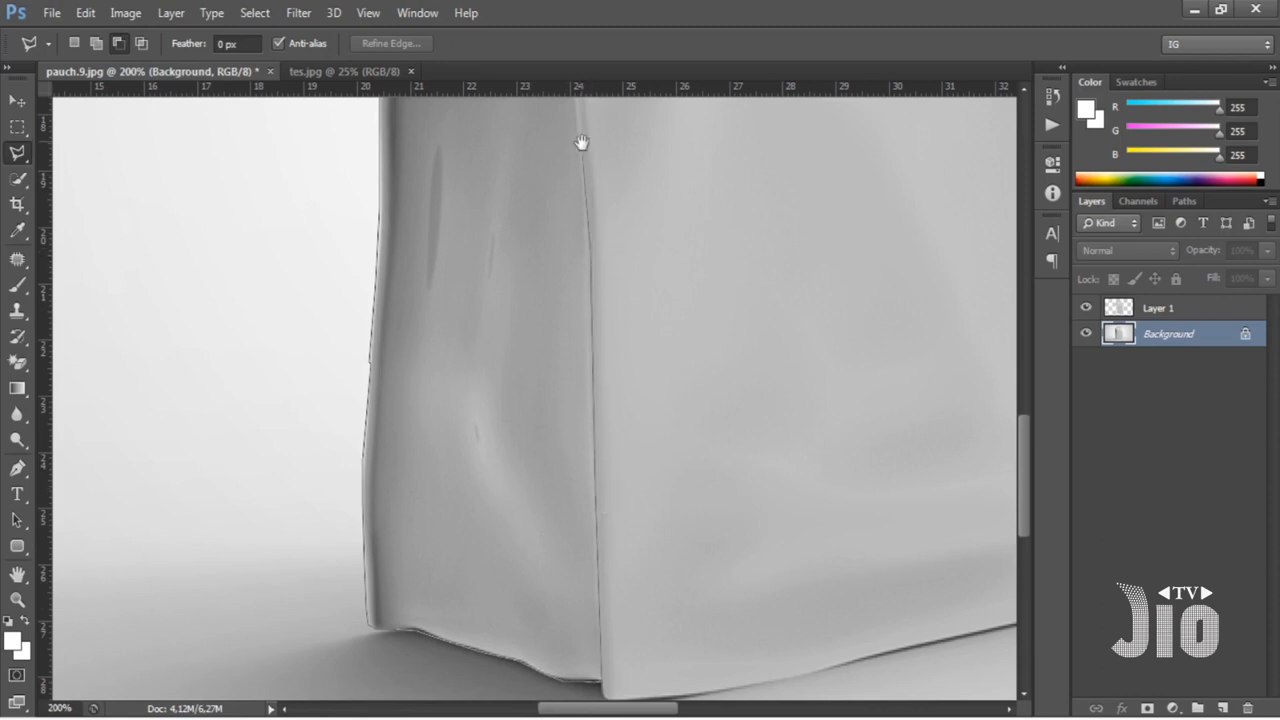
- Trace the lasso outline up the fold beside the front panel and close the side panel selection at its starting point
drag(581, 143, 609, 474)
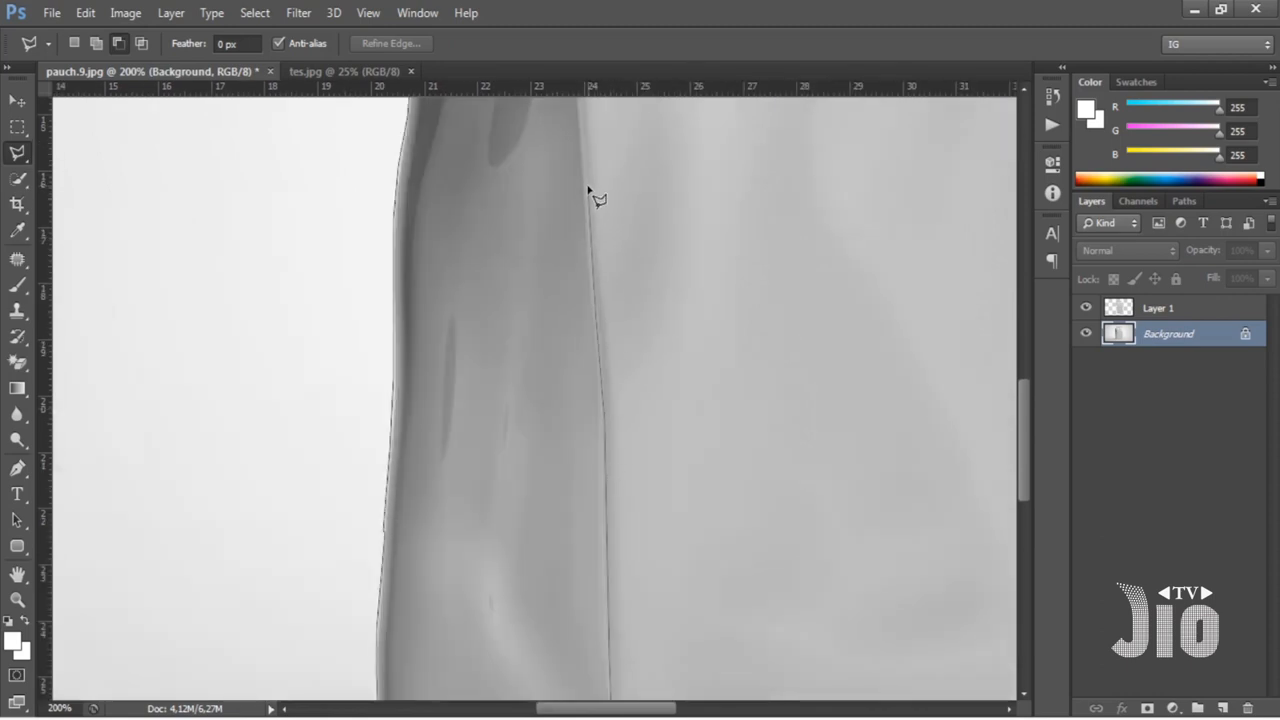
drag(595, 172, 606, 394)
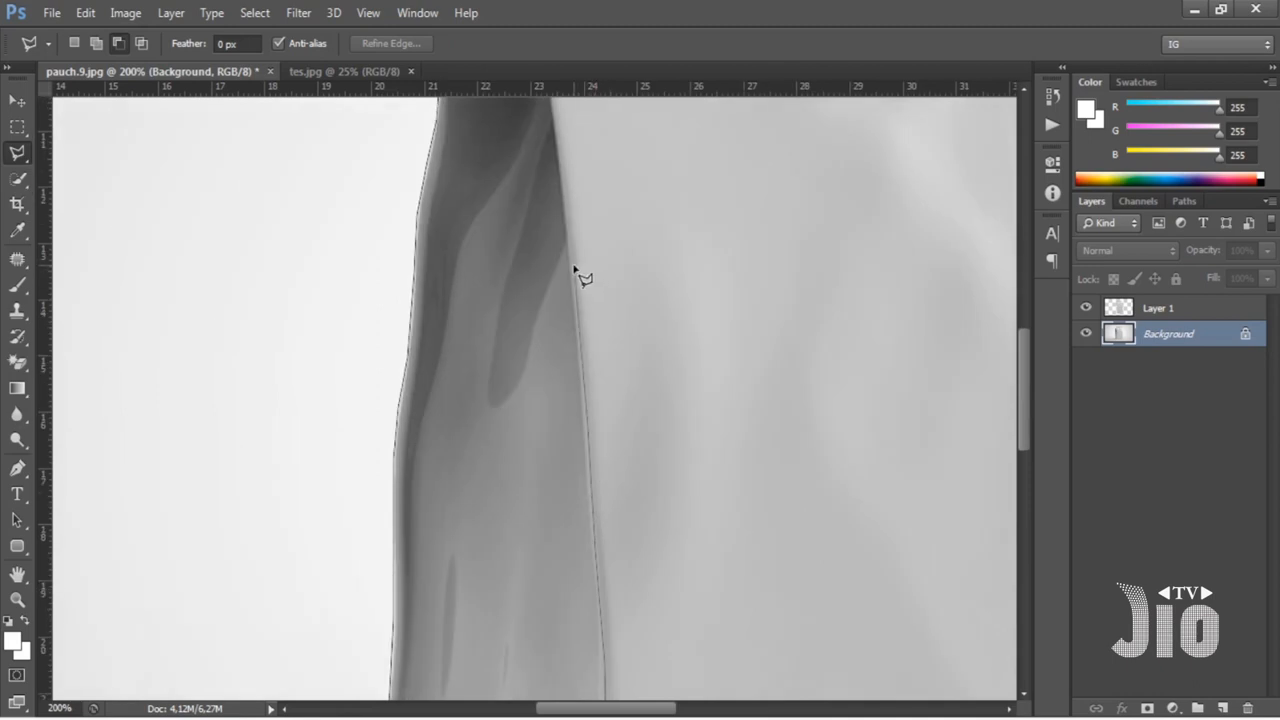
drag(574, 146, 623, 543)
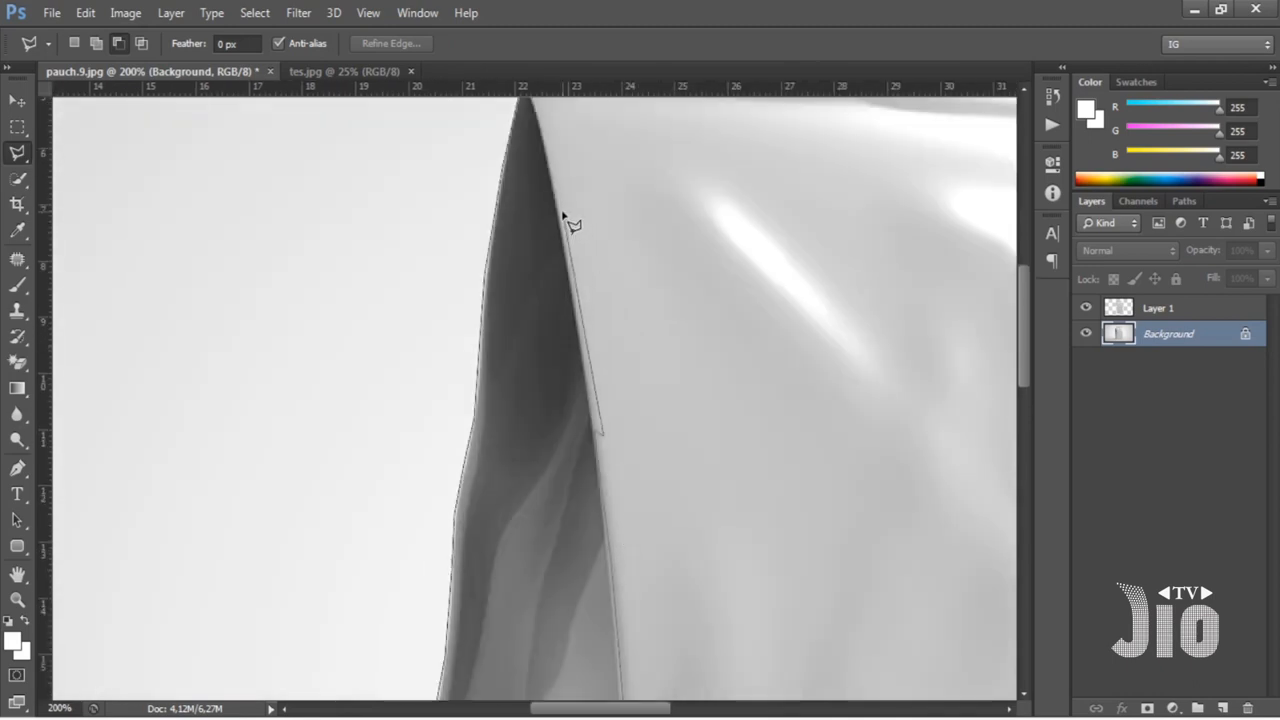
scroll(541, 120, up, 3)
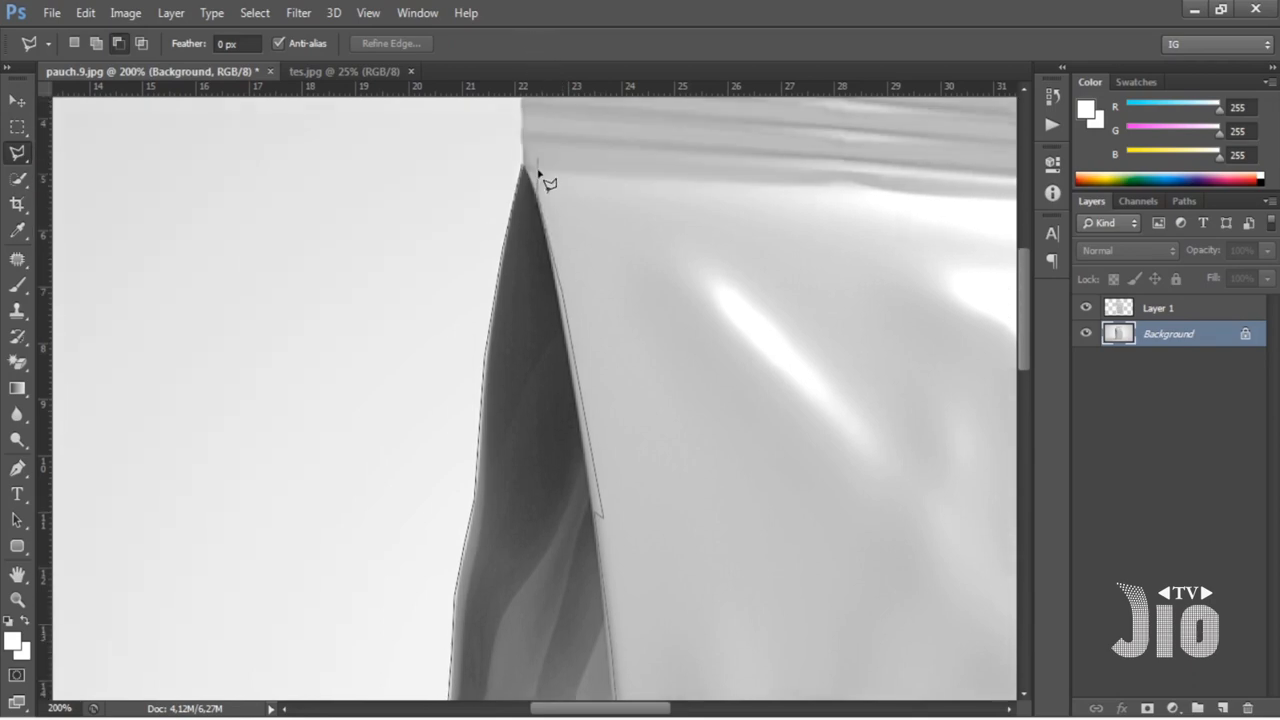
click(524, 168)
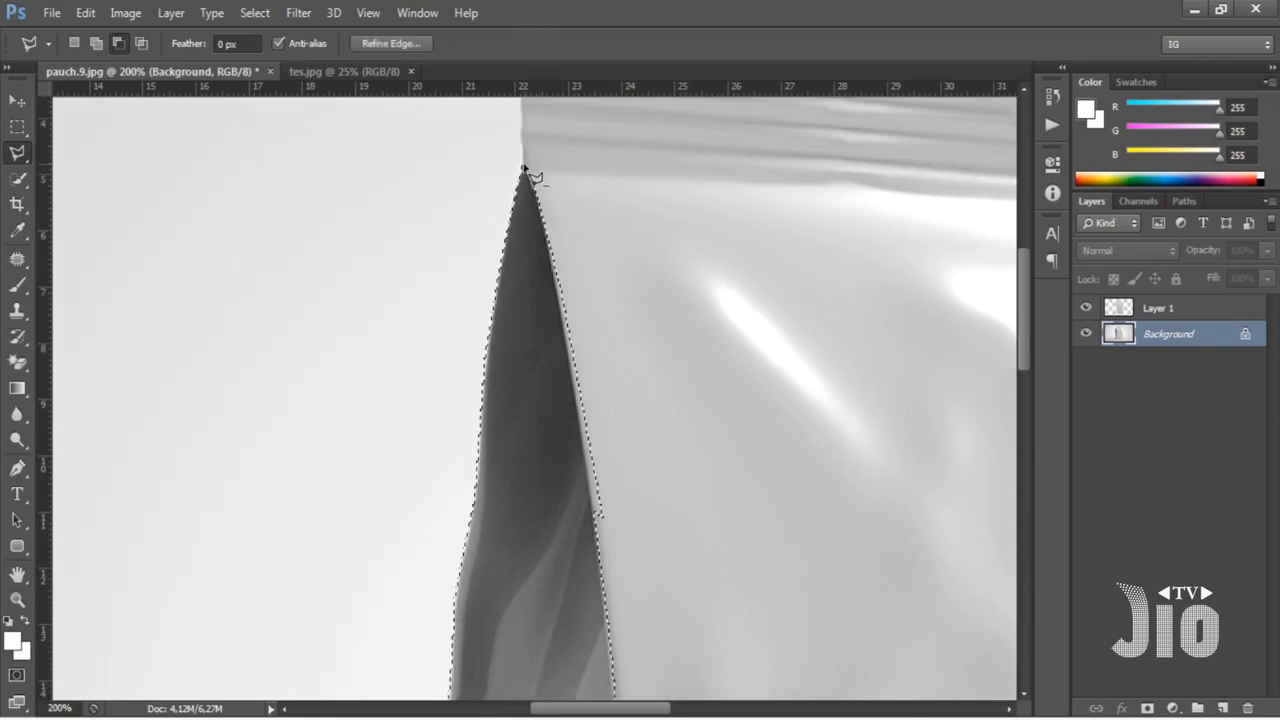
- Copy the selected side panel to a new layer and check the cutout by briefly hiding the Background layer
key(ctrl+minus)
key(ctrl+minus)
scroll(677, 366, down, 4)
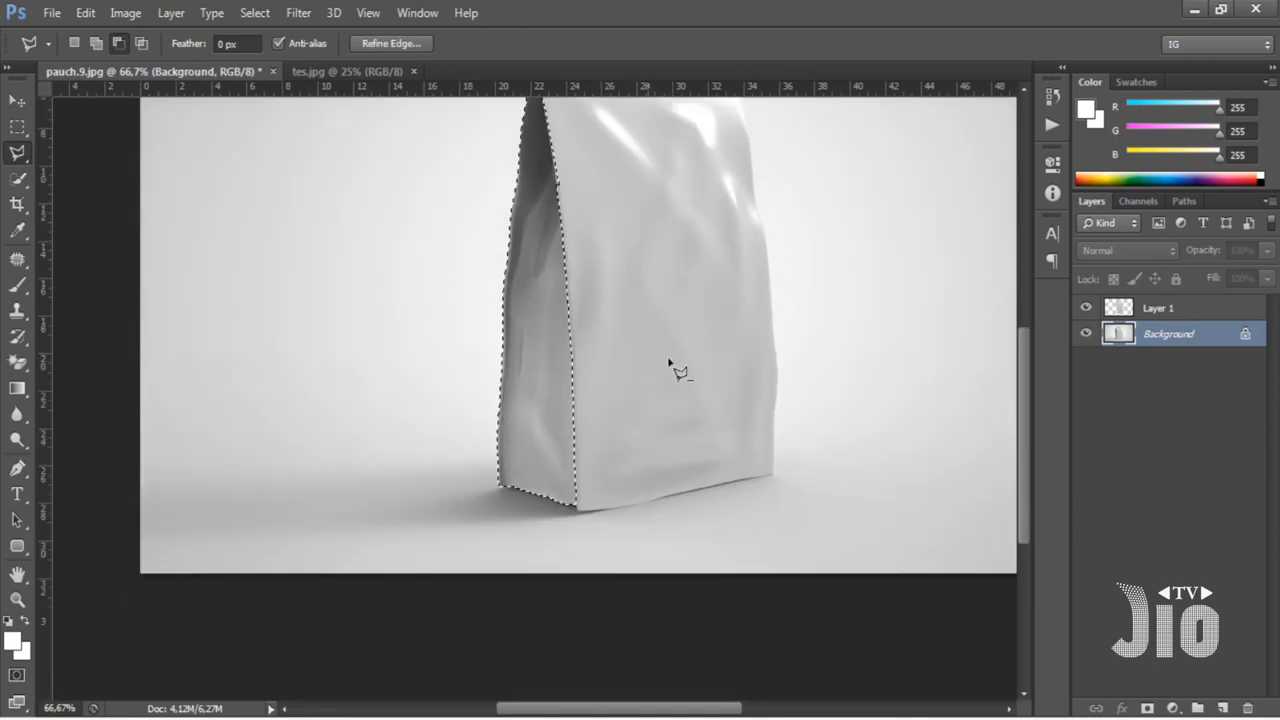
key(ctrl+j)
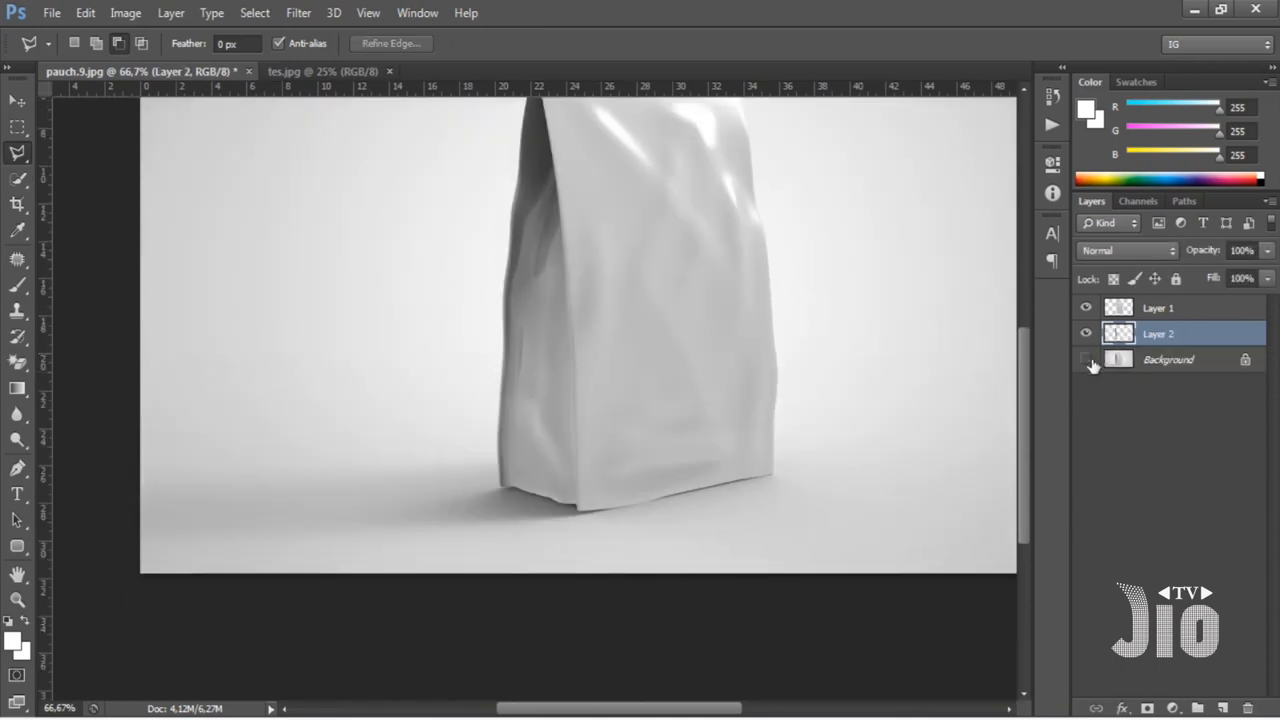
click(1088, 360)
click(1088, 311)
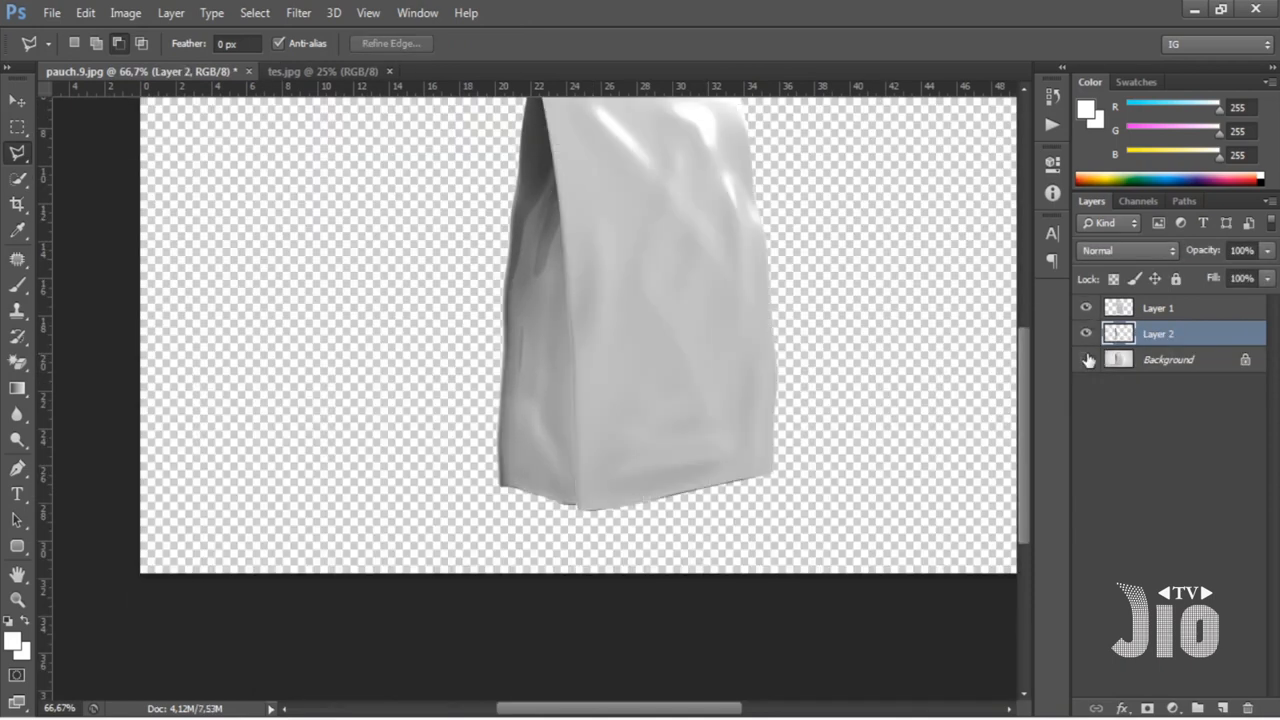
click(1088, 360)
- Rename the side panel layer SISI and the front panel layer DEPAN
double_click(1158, 336)
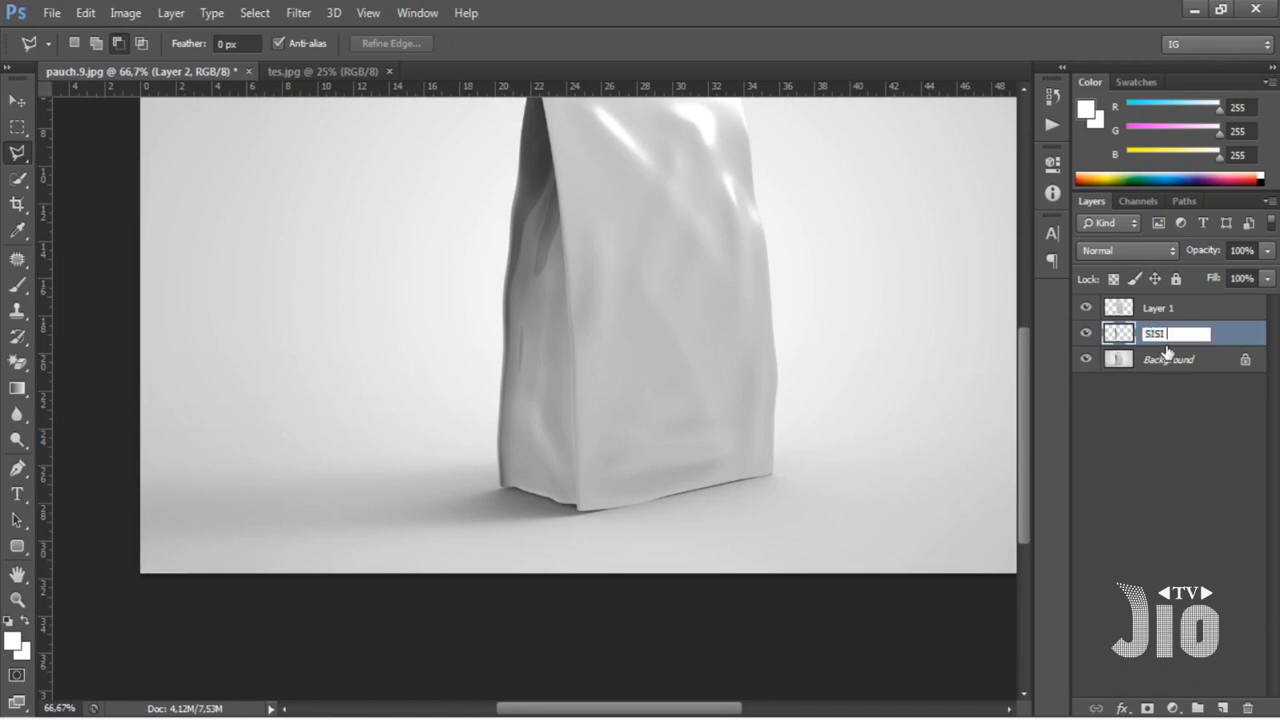
double_click(1158, 309)
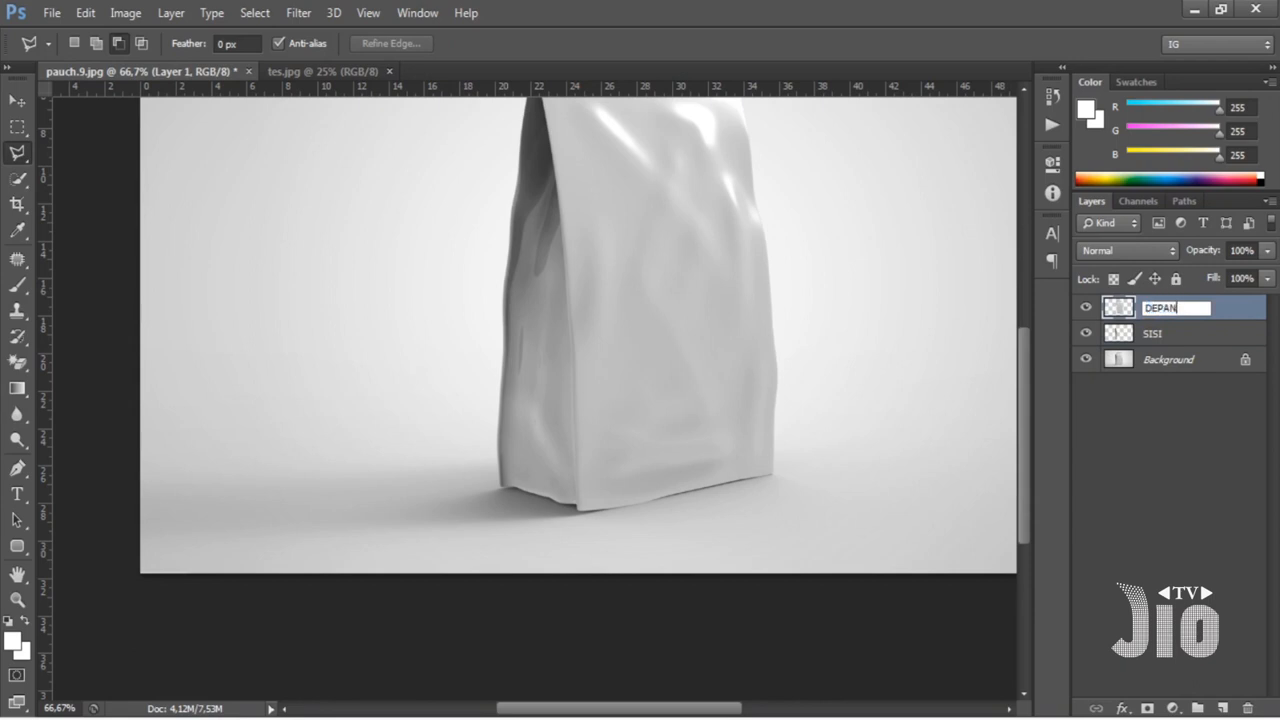
key(Return)
scroll(793, 435, up, 3)
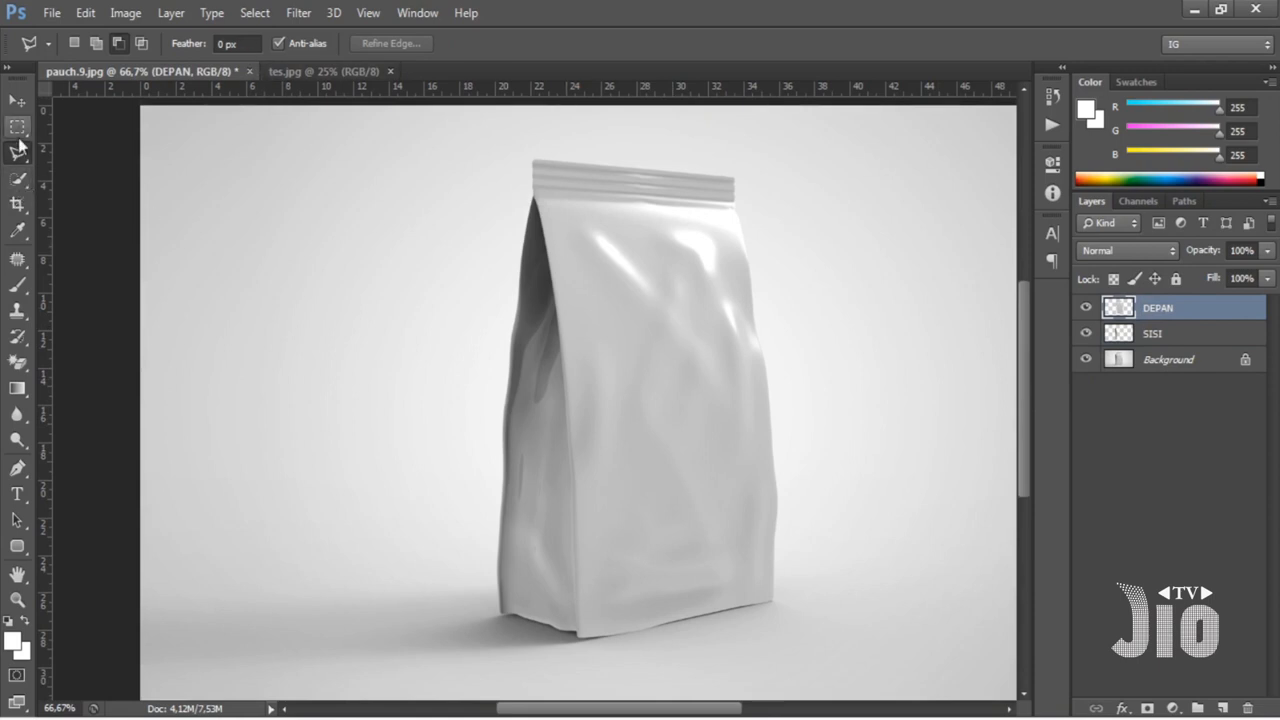
- Draw a rectangular marquee enclosing the pouch's front panel and compare its shape with the label design in tes.jpg
drag(17, 127, 78, 128)
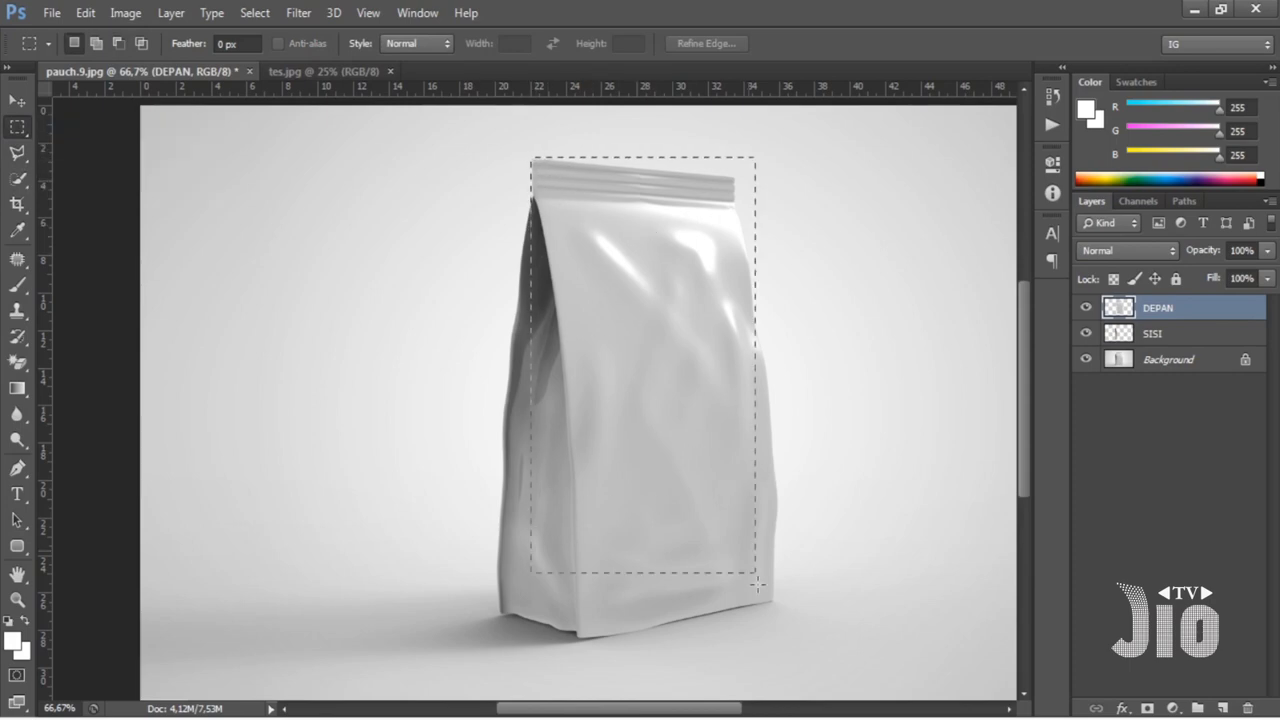
drag(758, 583, 778, 642)
click(342, 72)
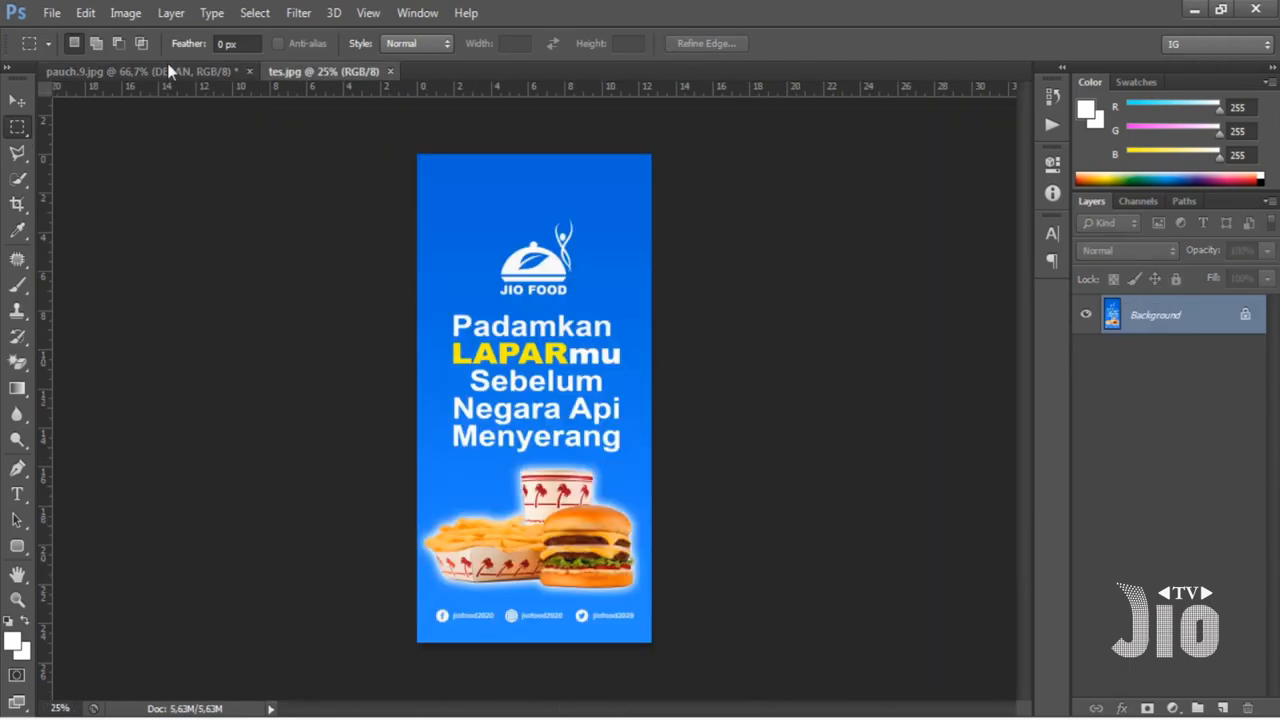
key(ctrl+Tab)
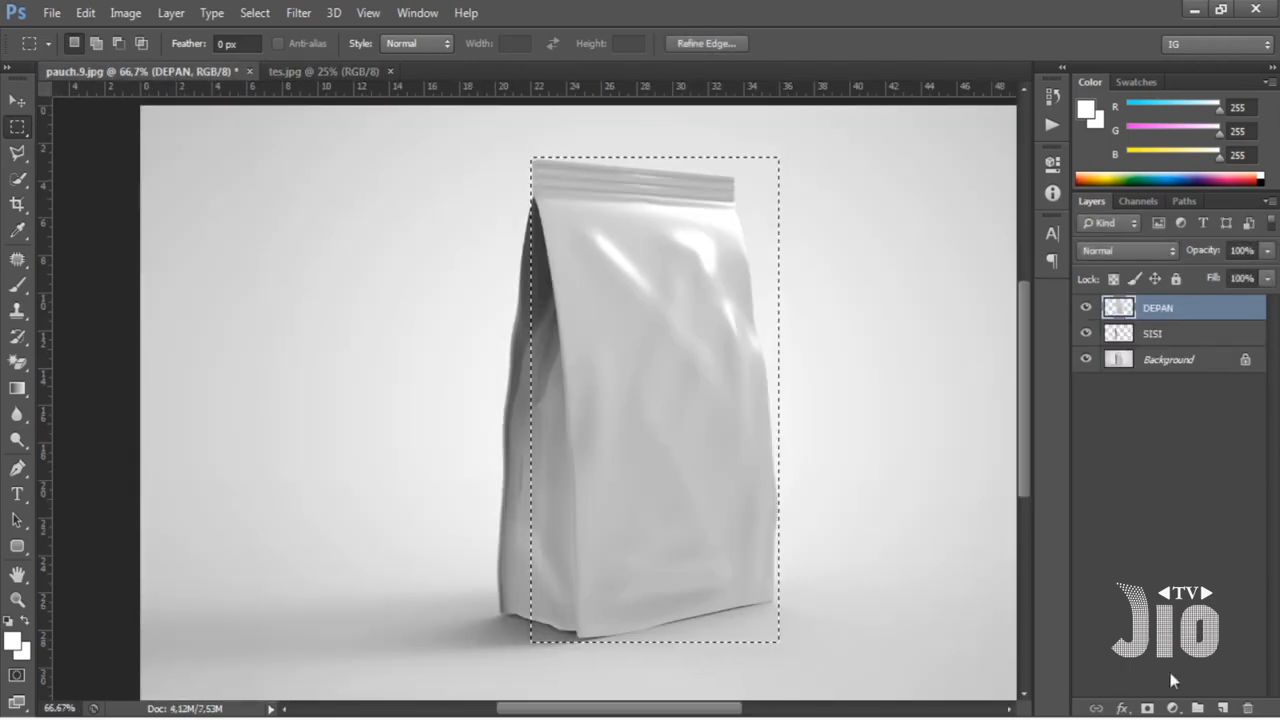
- Add a new layer above DEPAN and name it SMART
click(1220, 709)
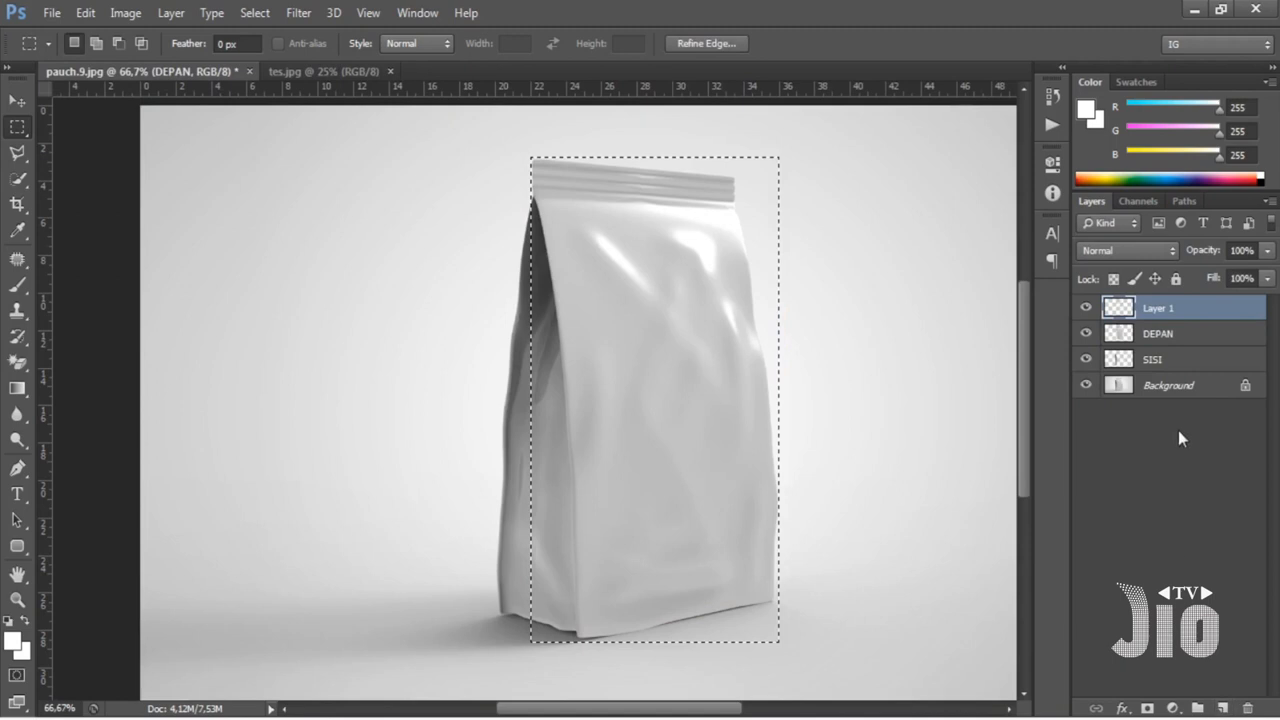
double_click(1158, 310)
text(SMART)
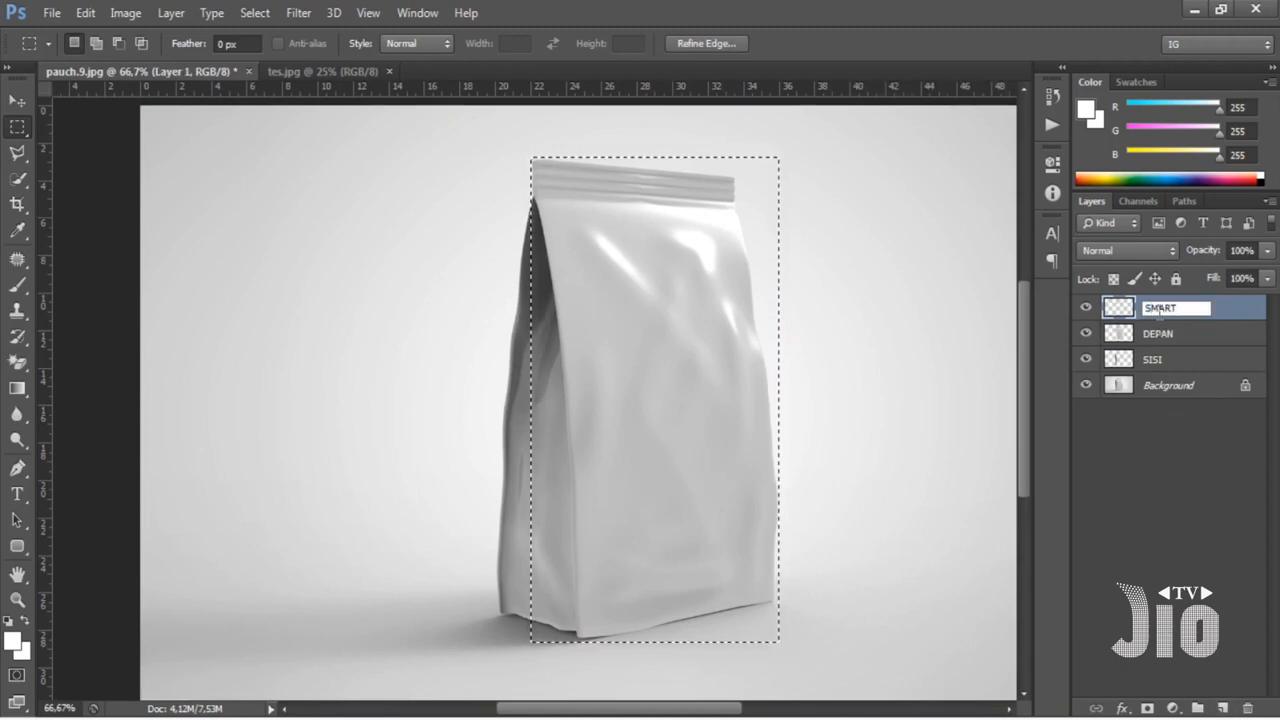
key(Return)
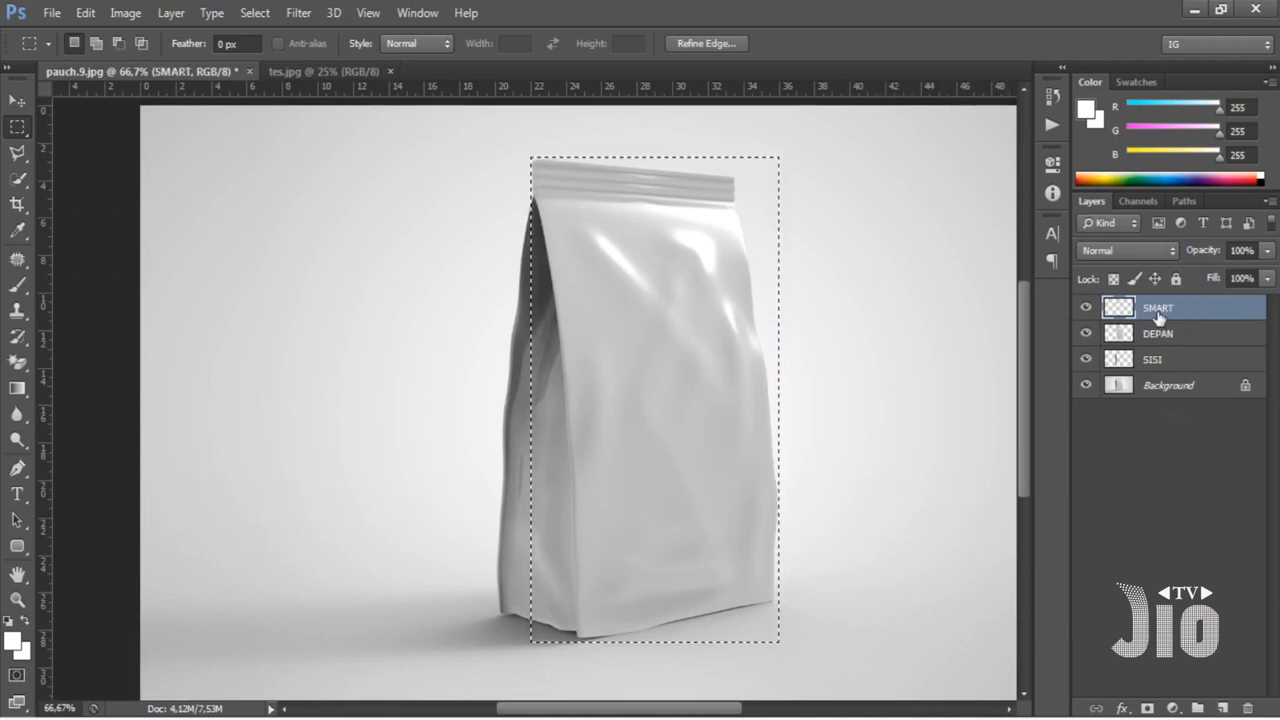
- Fill the rectangular selection on the SMART layer with the blue linear gradient from top to bottom, and deselect
click(21, 389)
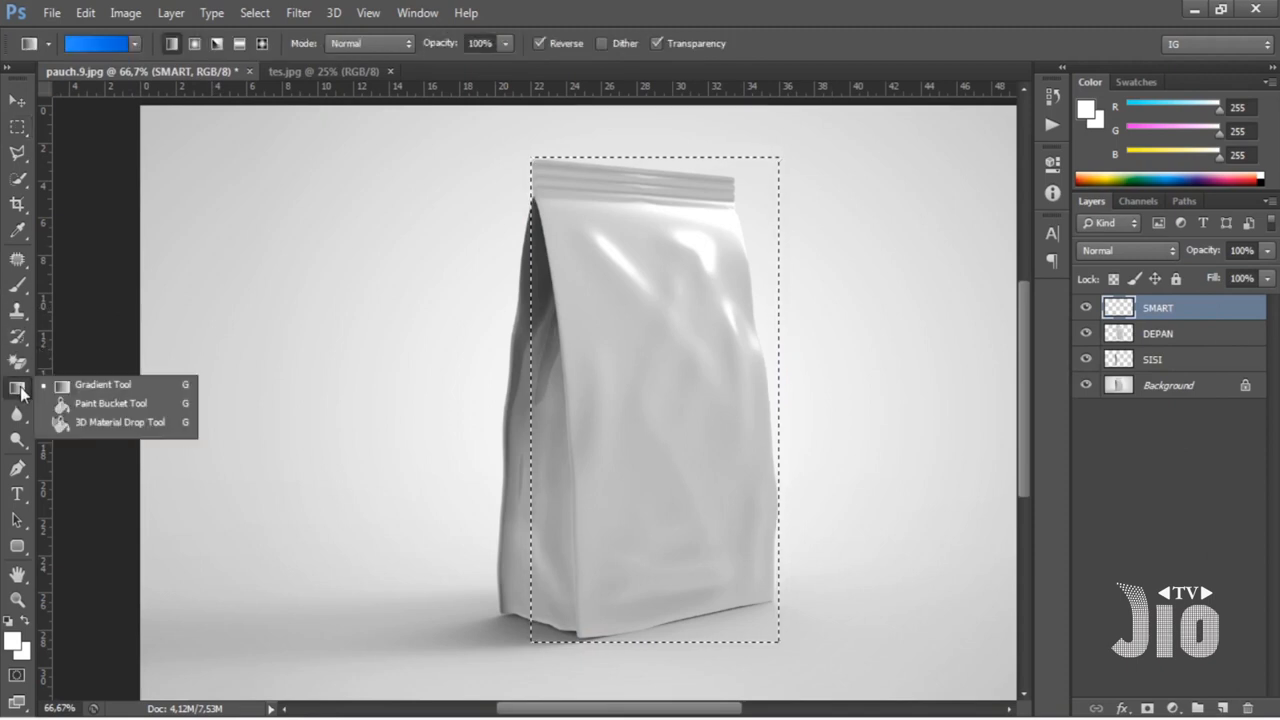
click(100, 385)
click(100, 44)
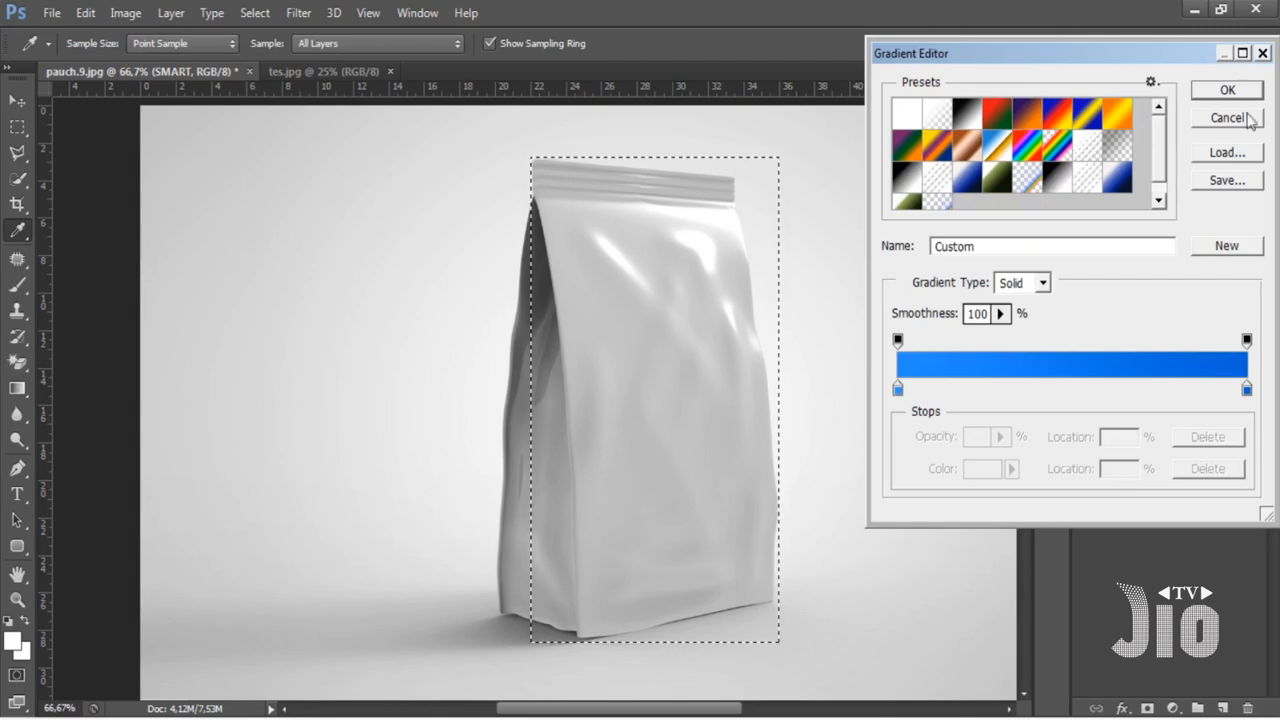
click(1228, 88)
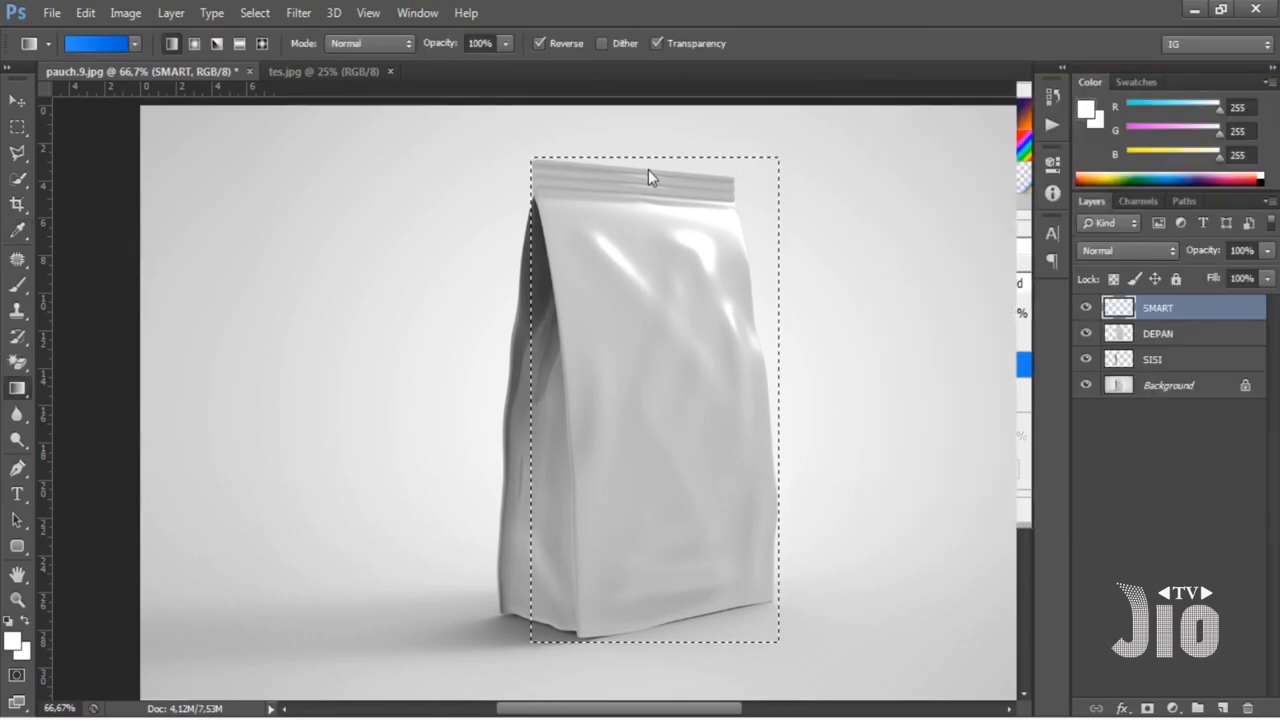
drag(648, 169, 650, 644)
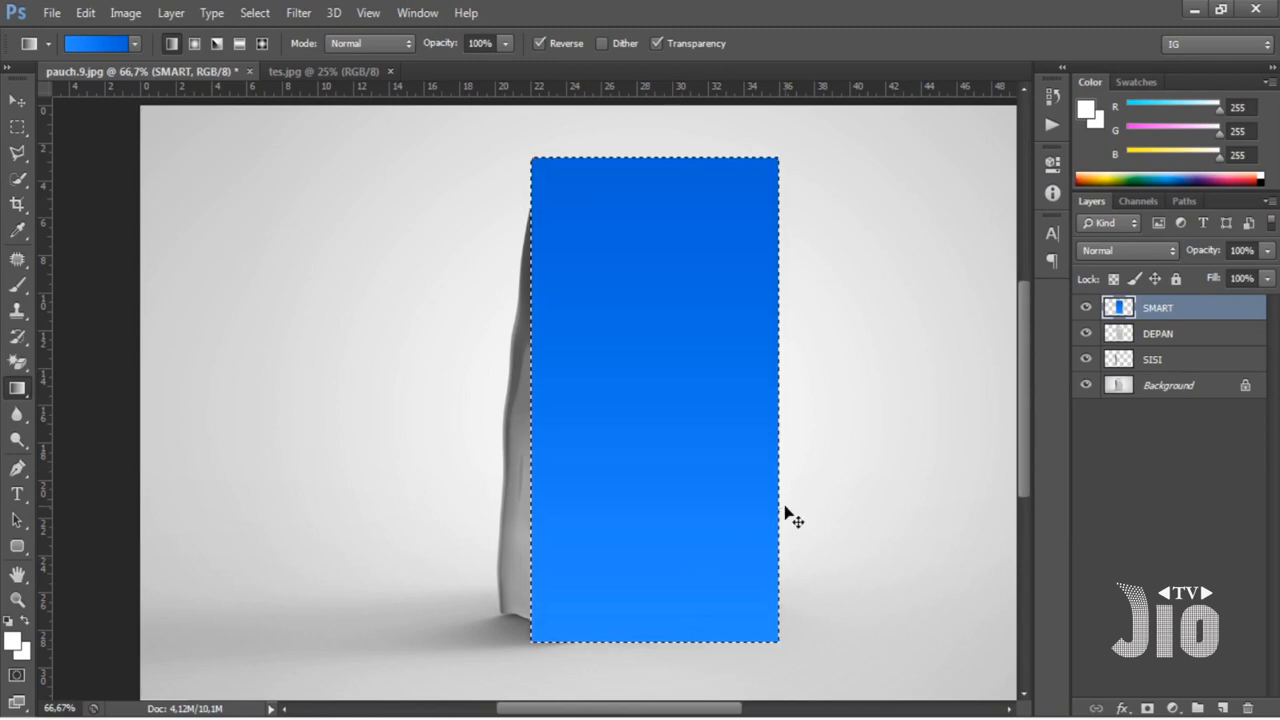
key(ctrl+d)
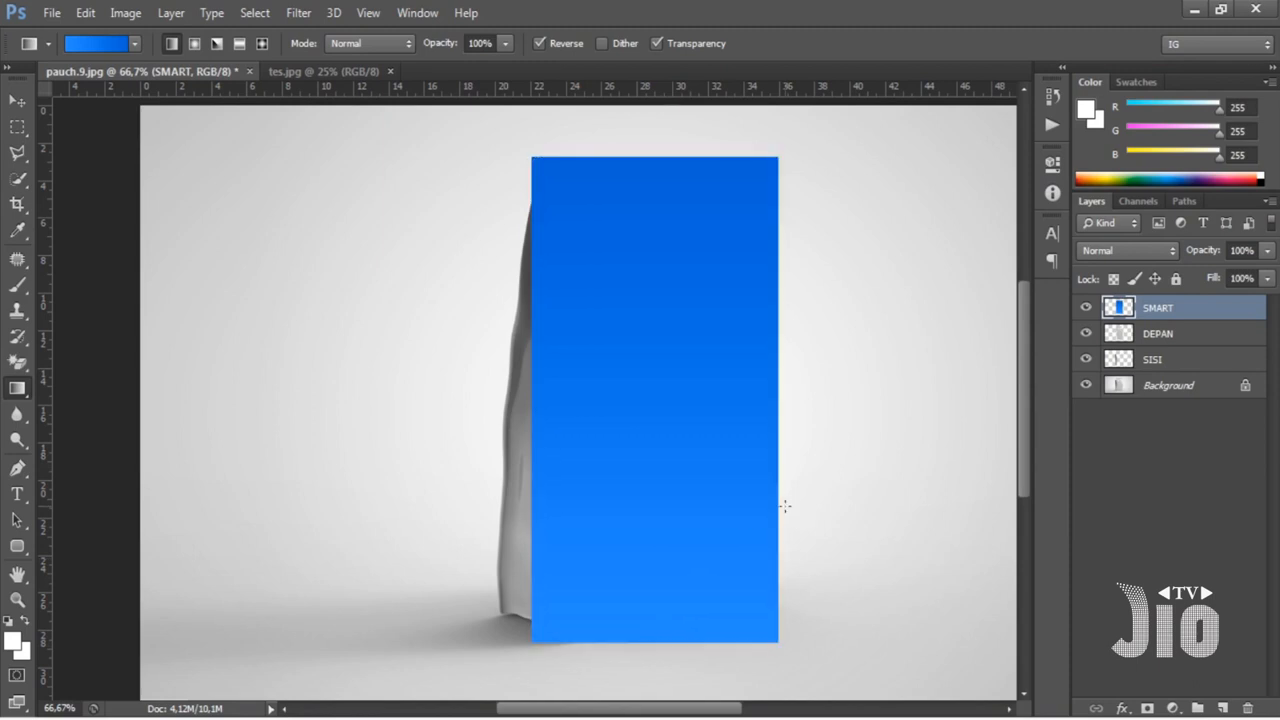
- Convert the SMART layer to a smart object and set its opacity to 66%
right_click(1153, 314)
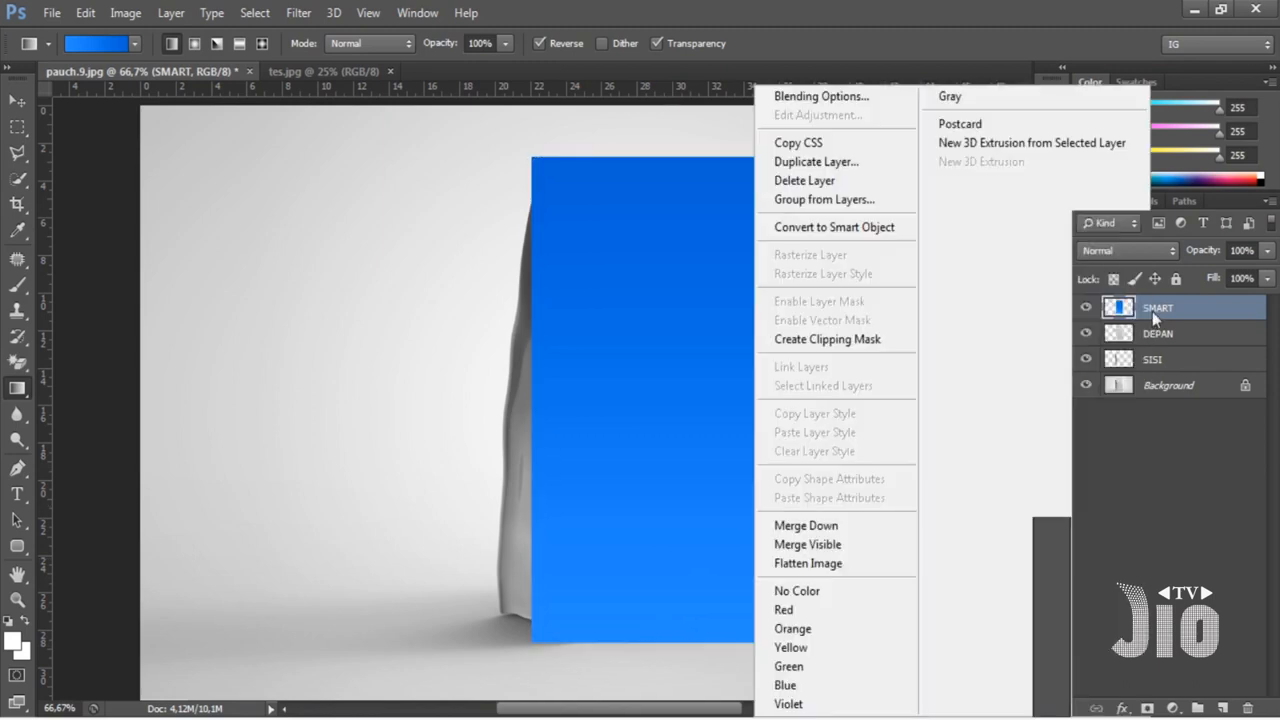
click(837, 226)
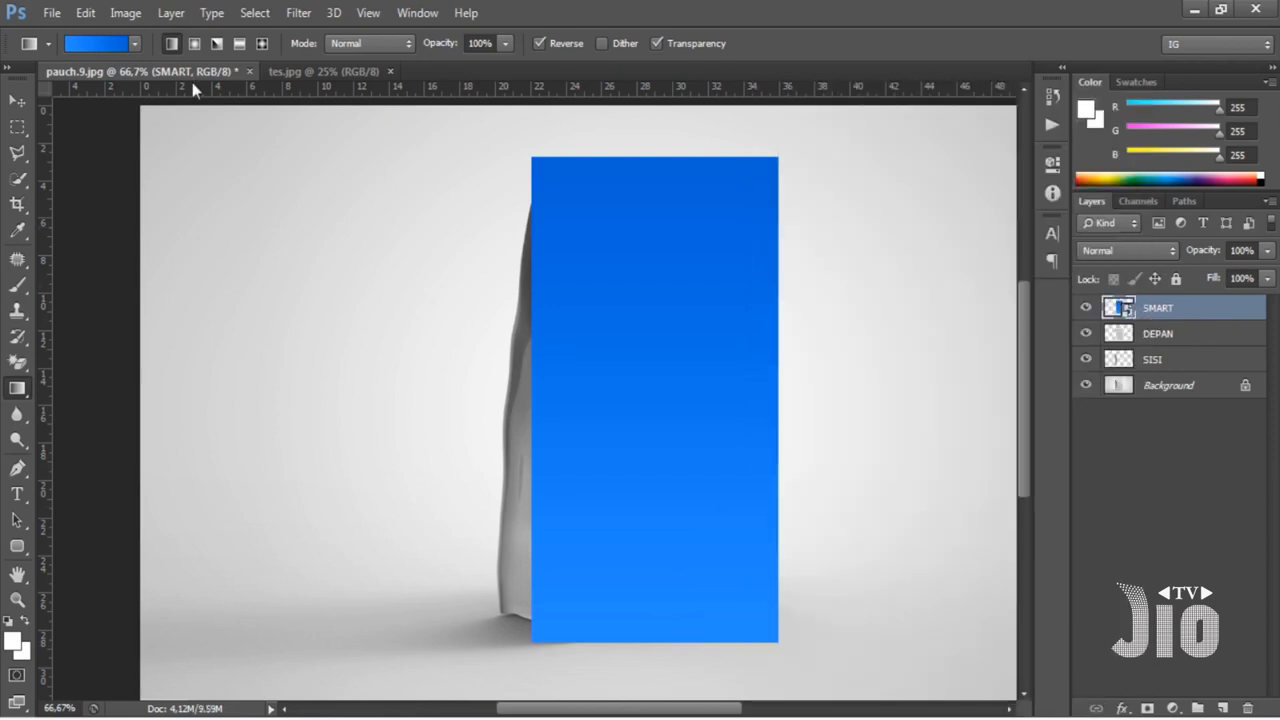
click(1267, 251)
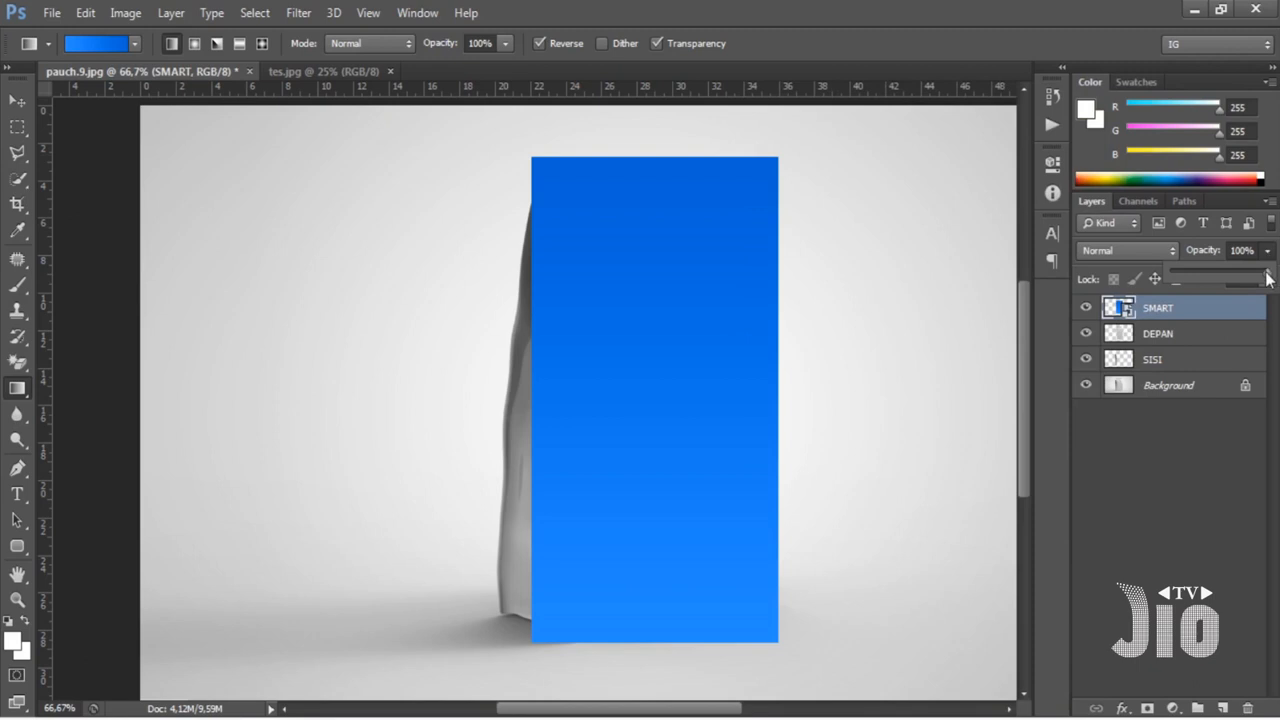
drag(1245, 283, 1234, 279)
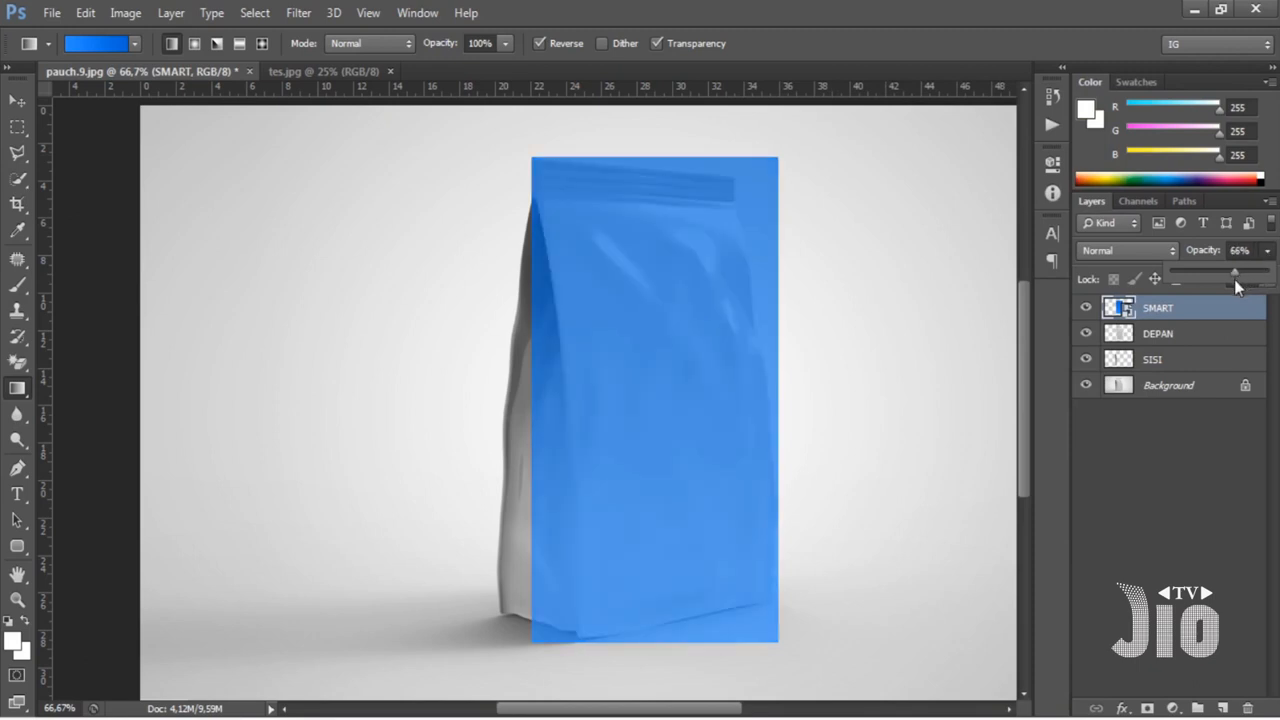
- Distort the SMART smart object so its two upper corners meet the top corners of the pouch's front panel
click(85, 12)
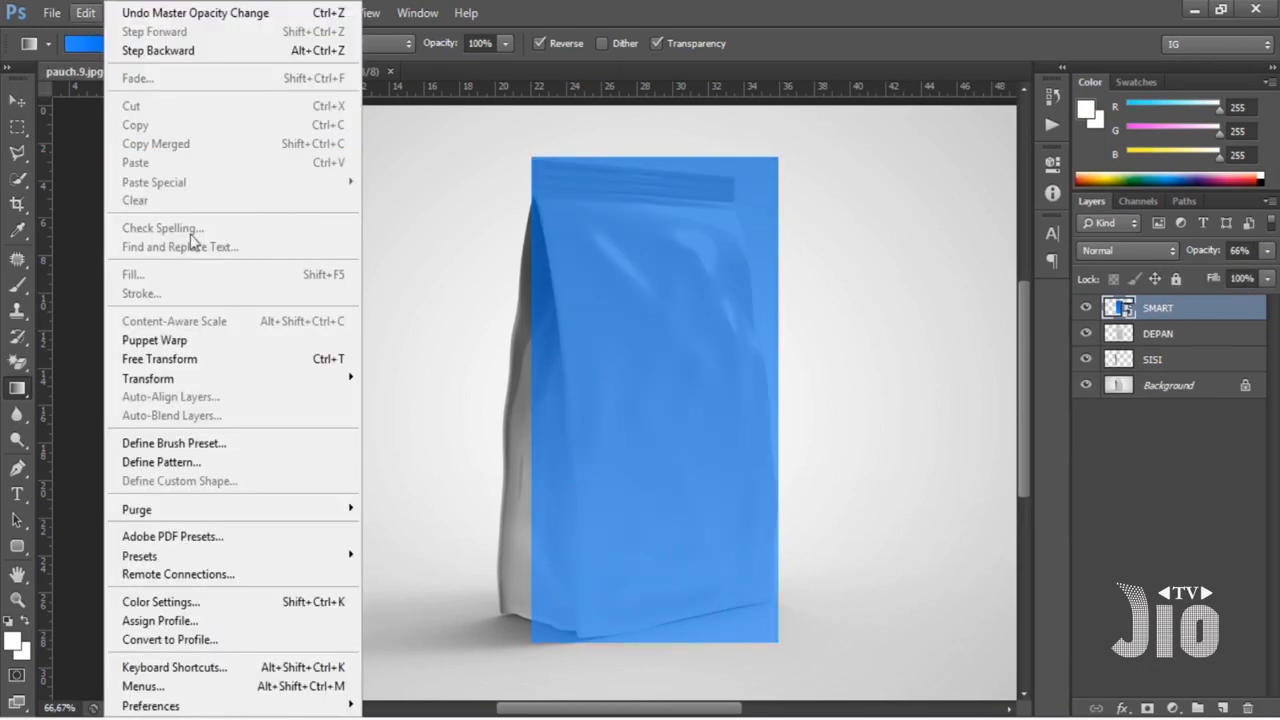
mouse_move(285, 381)
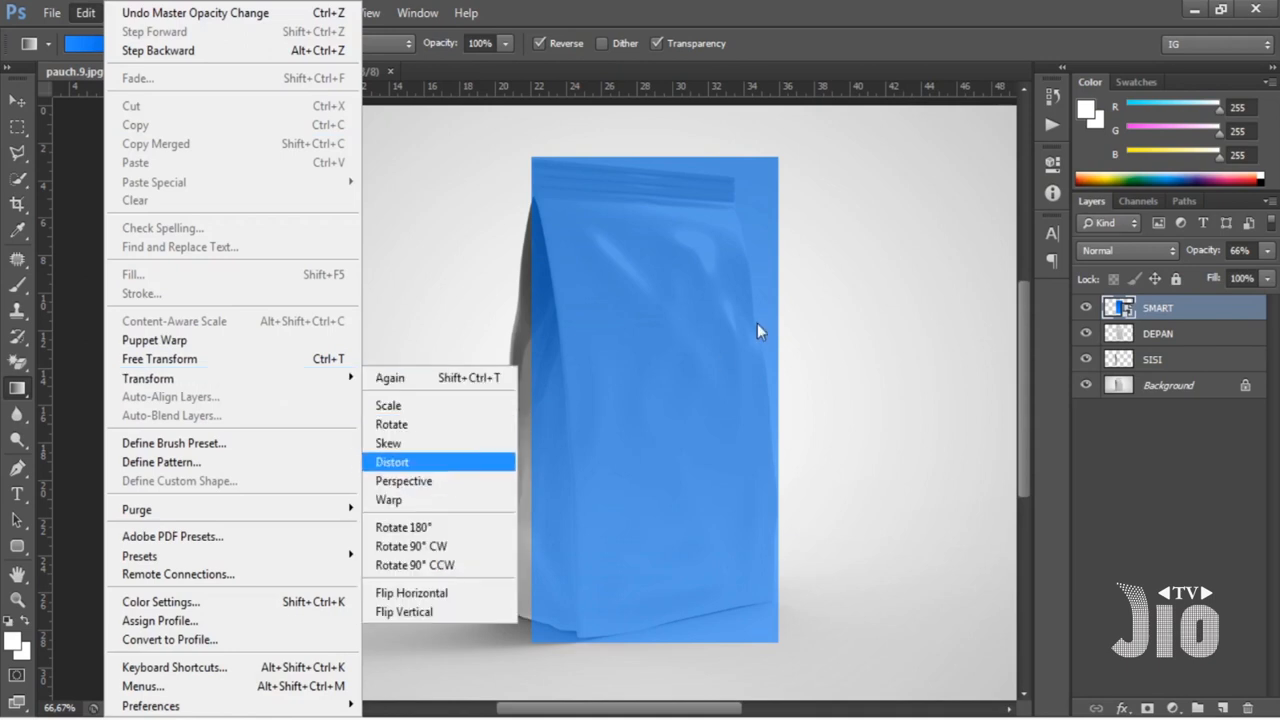
click(476, 463)
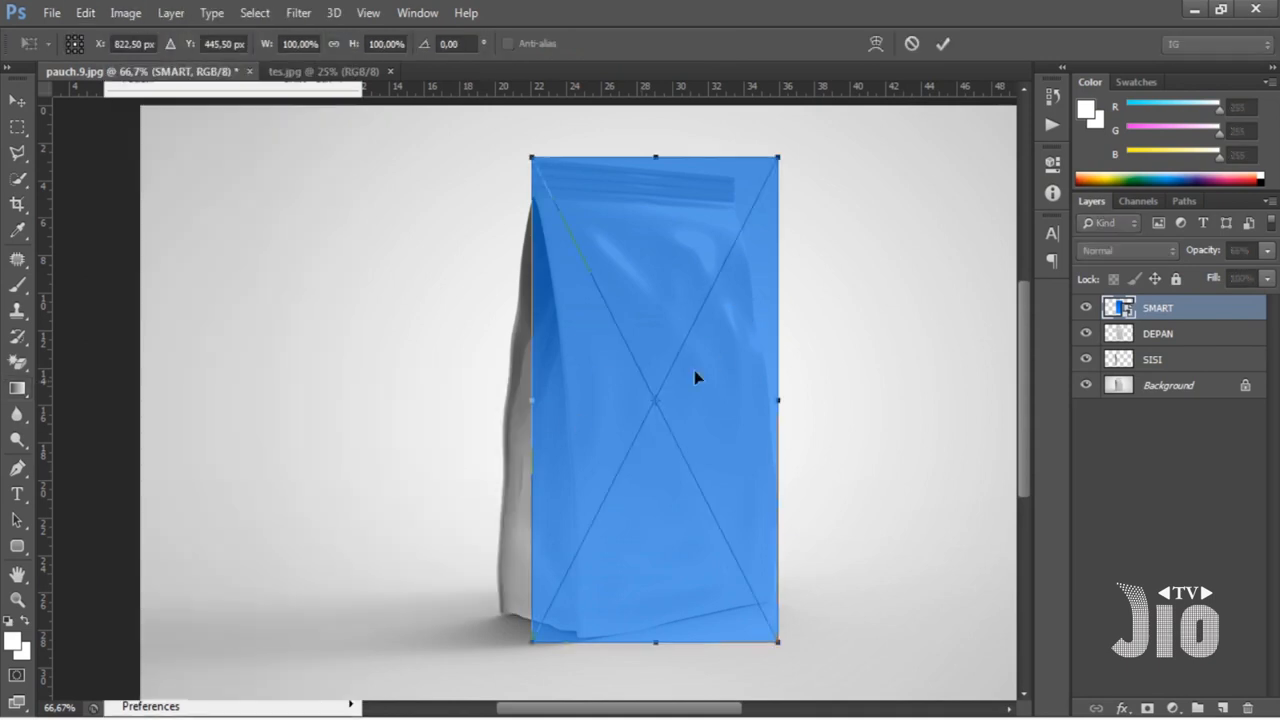
key(ctrl+plus)
key(ctrl+plus)
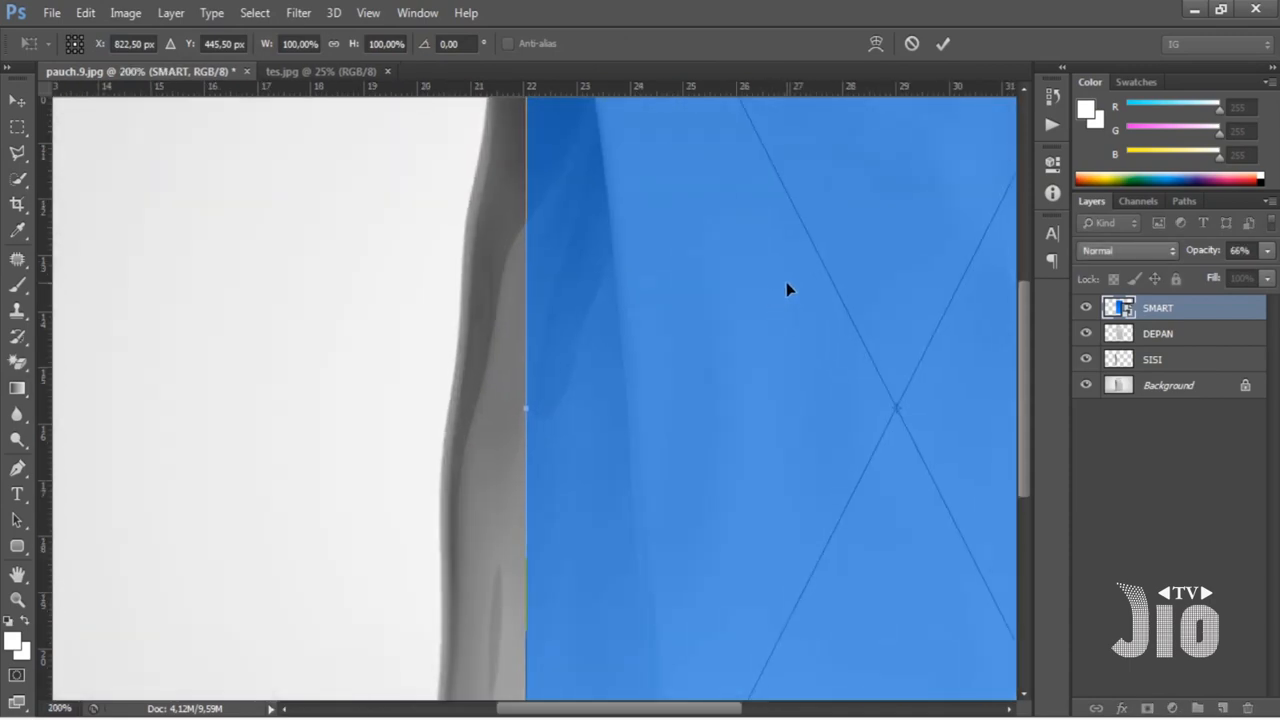
drag(822, 180, 701, 631)
drag(784, 237, 509, 340)
drag(869, 237, 745, 296)
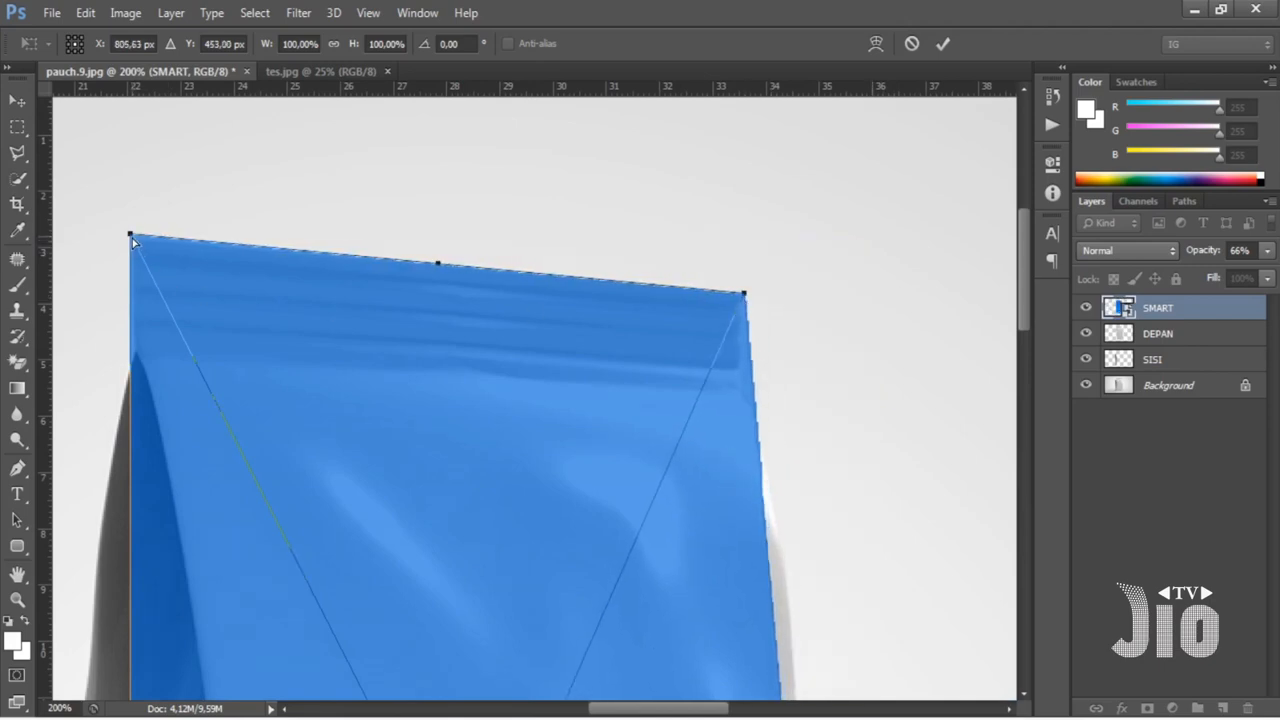
drag(131, 237, 119, 232)
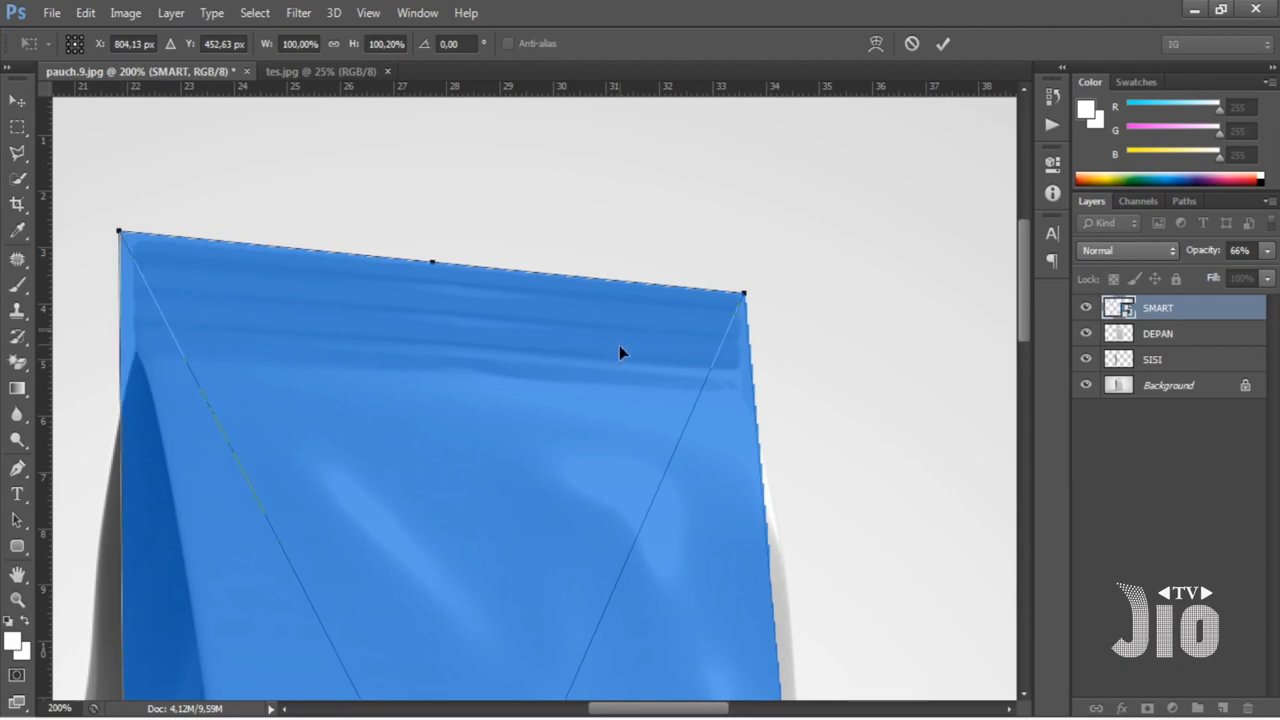
- Distort the SMART layer's two lower corners onto the bottom corners of the pouch's front panel
scroll(763, 441, down, 10)
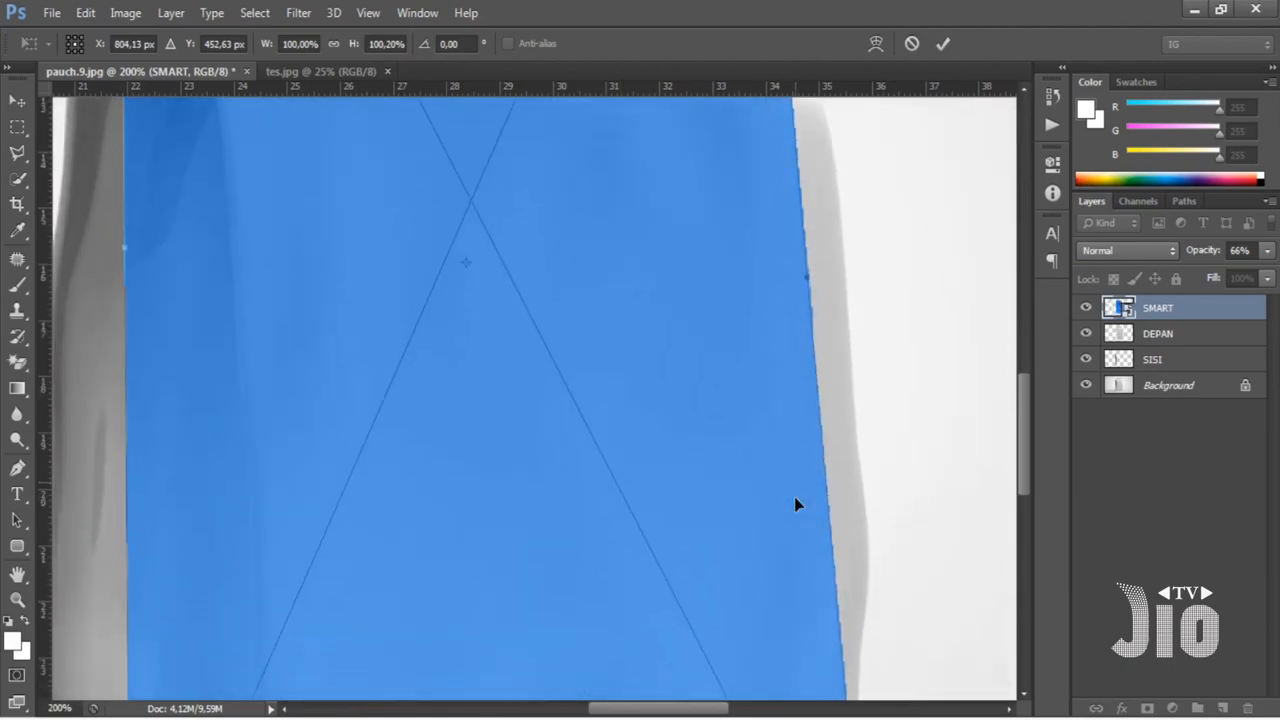
scroll(797, 505, down, 5)
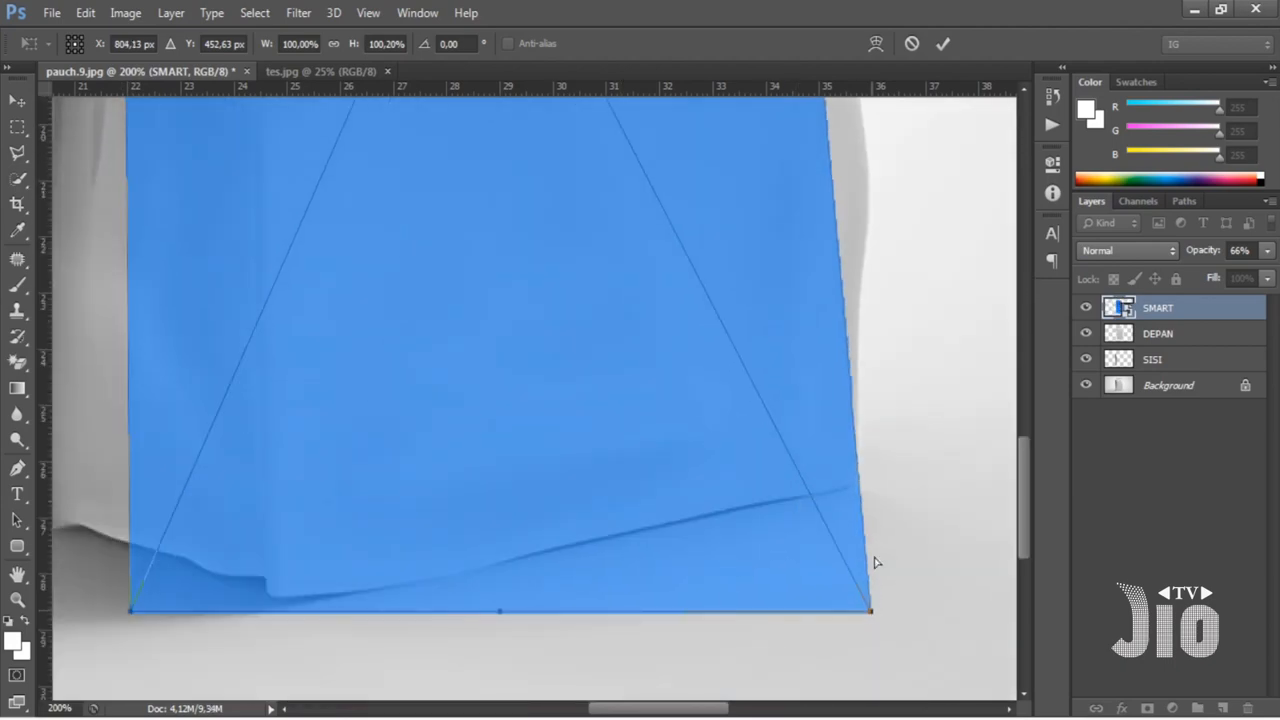
drag(871, 610, 865, 500)
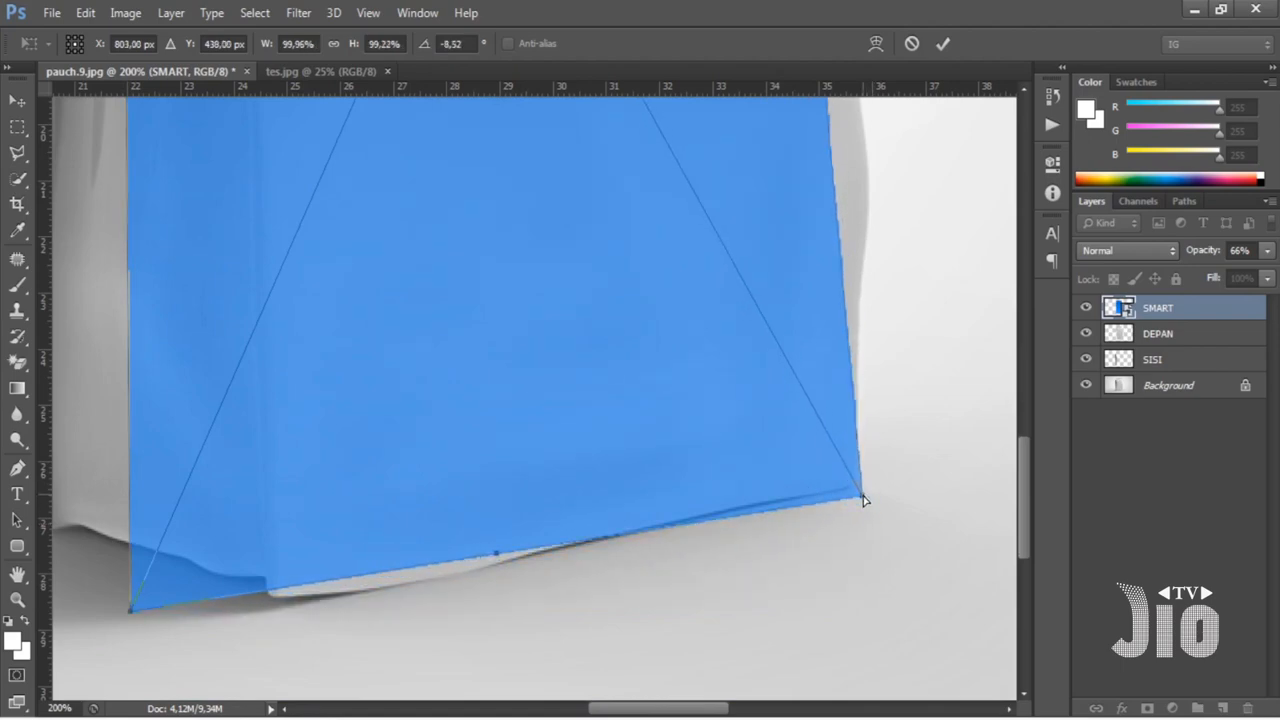
drag(140, 617, 263, 615)
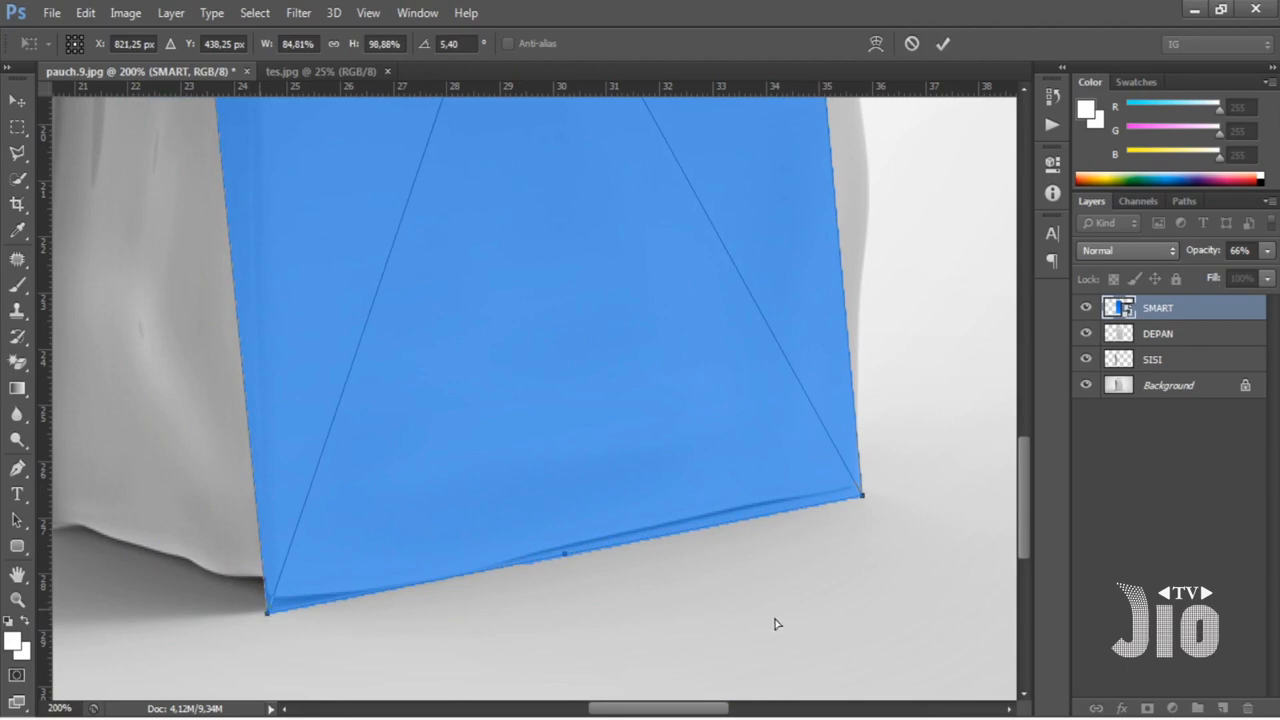
- Switch the transform to Warp and bend the SMART layer's bottom edge along the curved base of the front panel
right_click(595, 303)
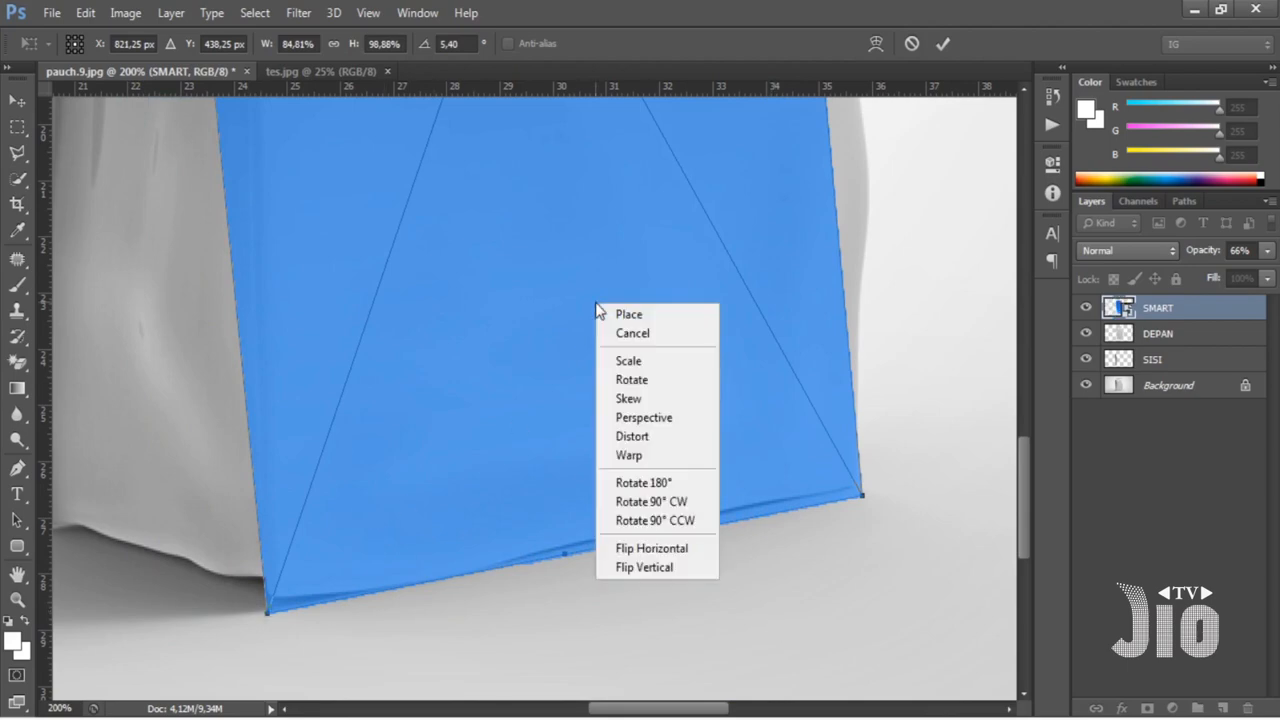
click(641, 455)
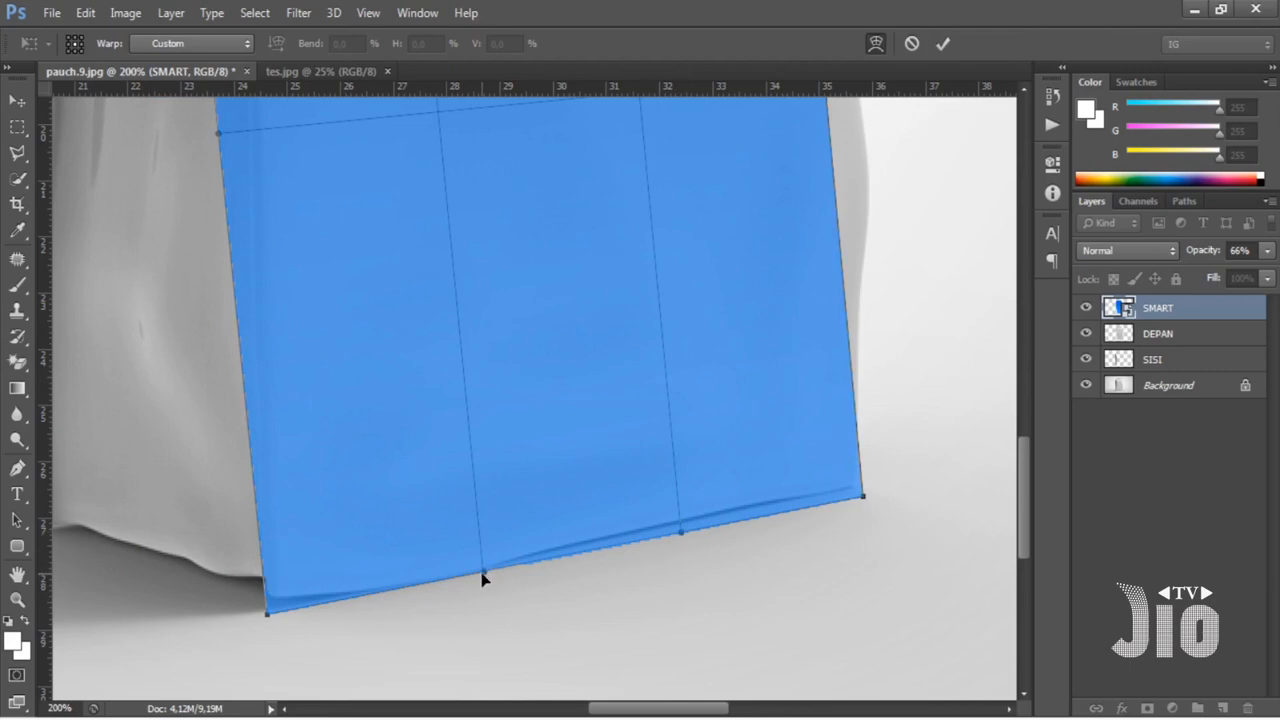
drag(482, 573, 482, 575)
drag(680, 535, 686, 521)
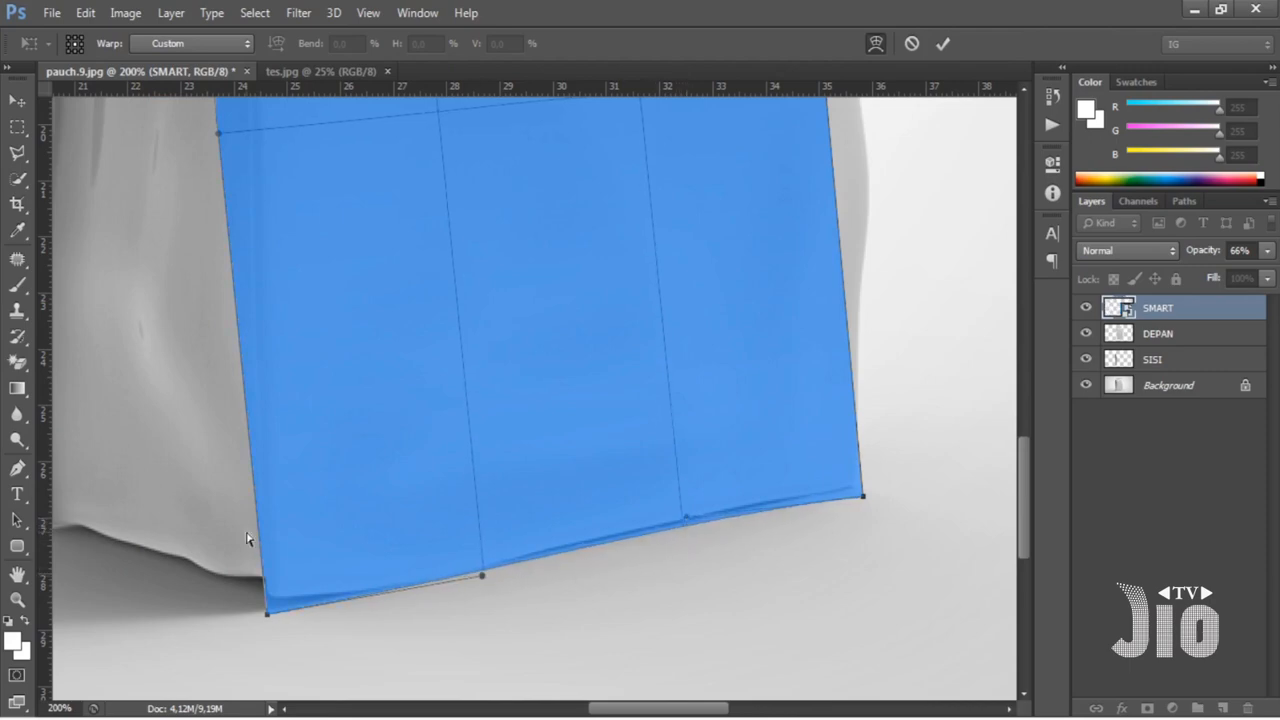
- Warp the SMART layer's left edge to follow the front panel's left side, and nudge the lower-left corner to fit
drag(218, 195, 289, 458)
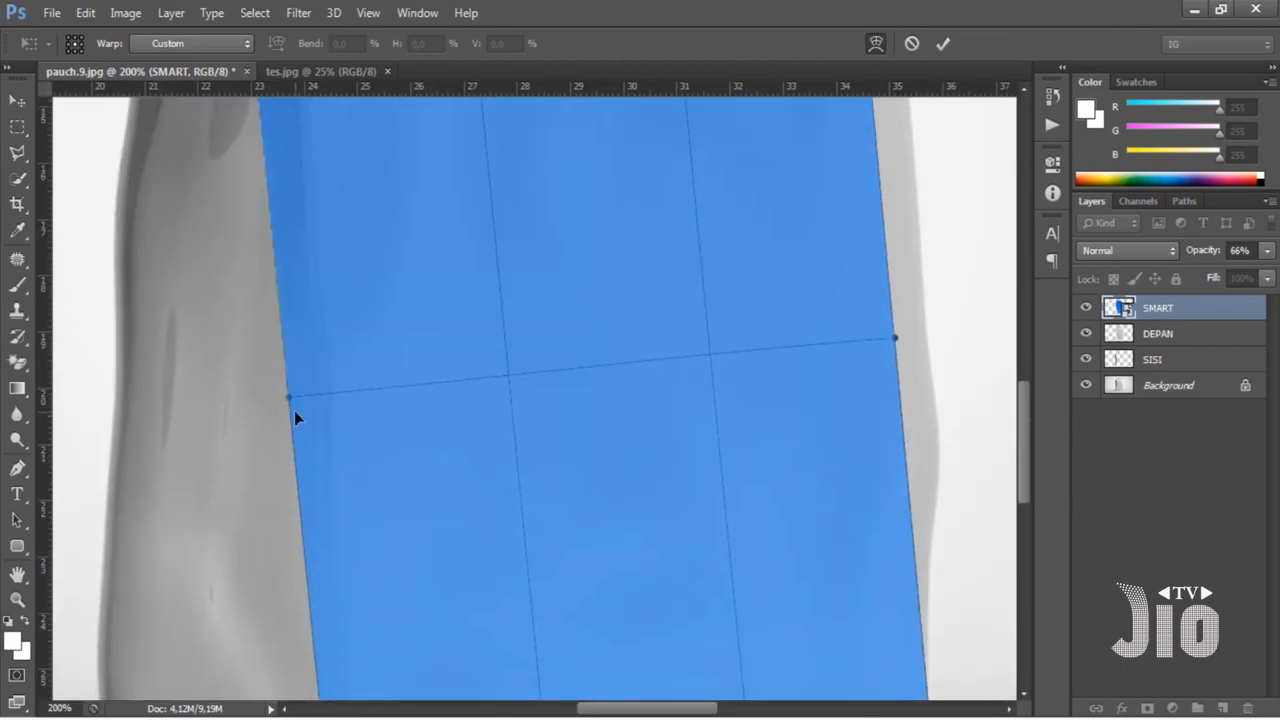
drag(289, 398, 338, 390)
scroll(449, 523, down, 6)
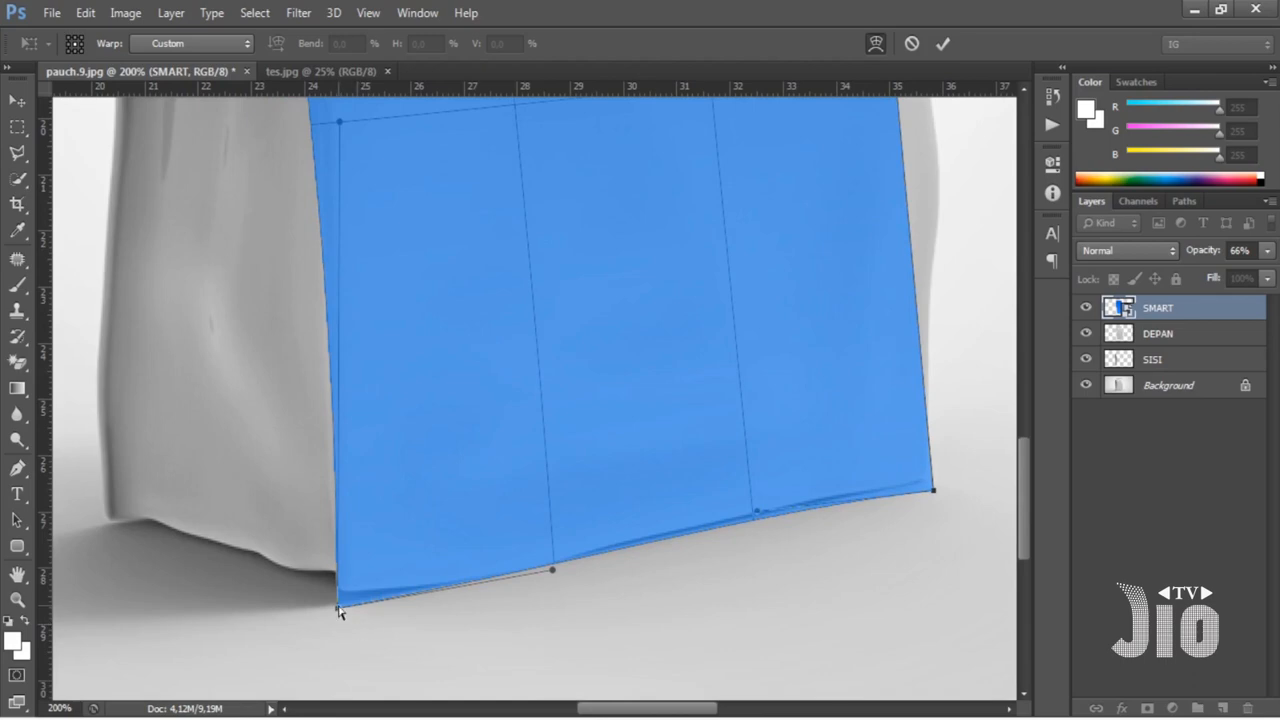
drag(337, 610, 334, 608)
scroll(359, 587, up, 7)
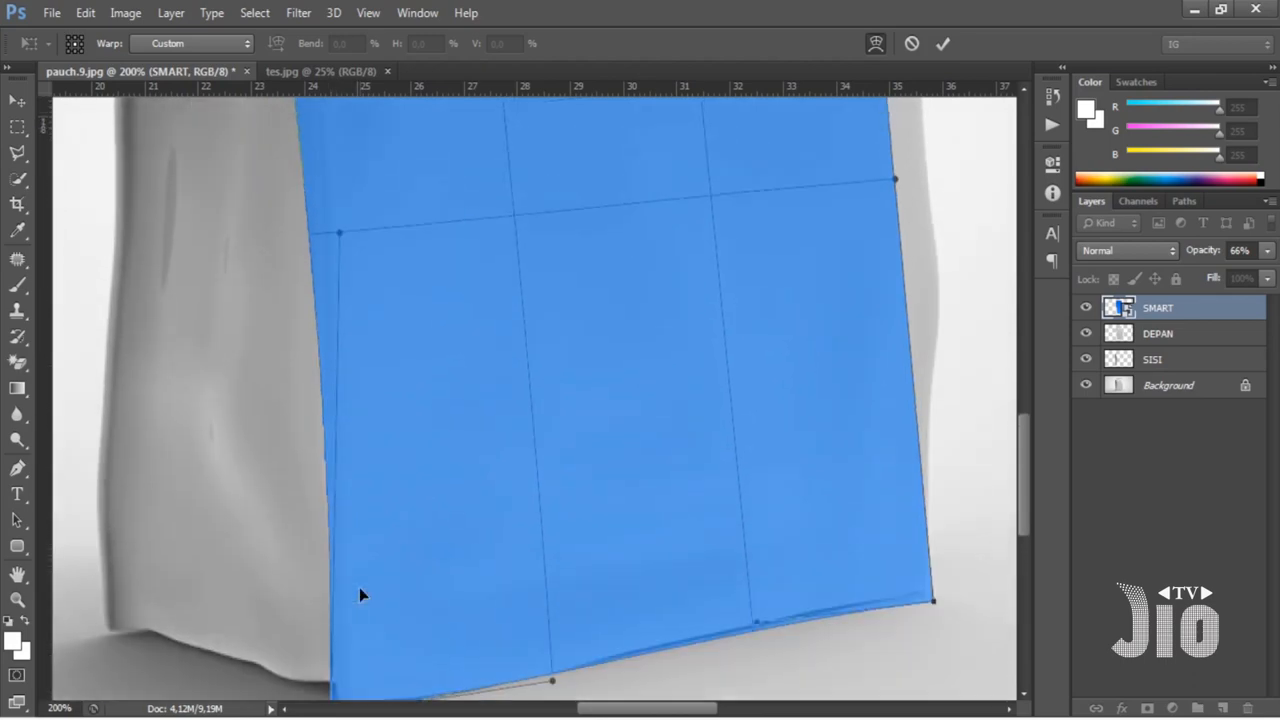
scroll(360, 588, up, 5)
scroll(298, 360, up, 1)
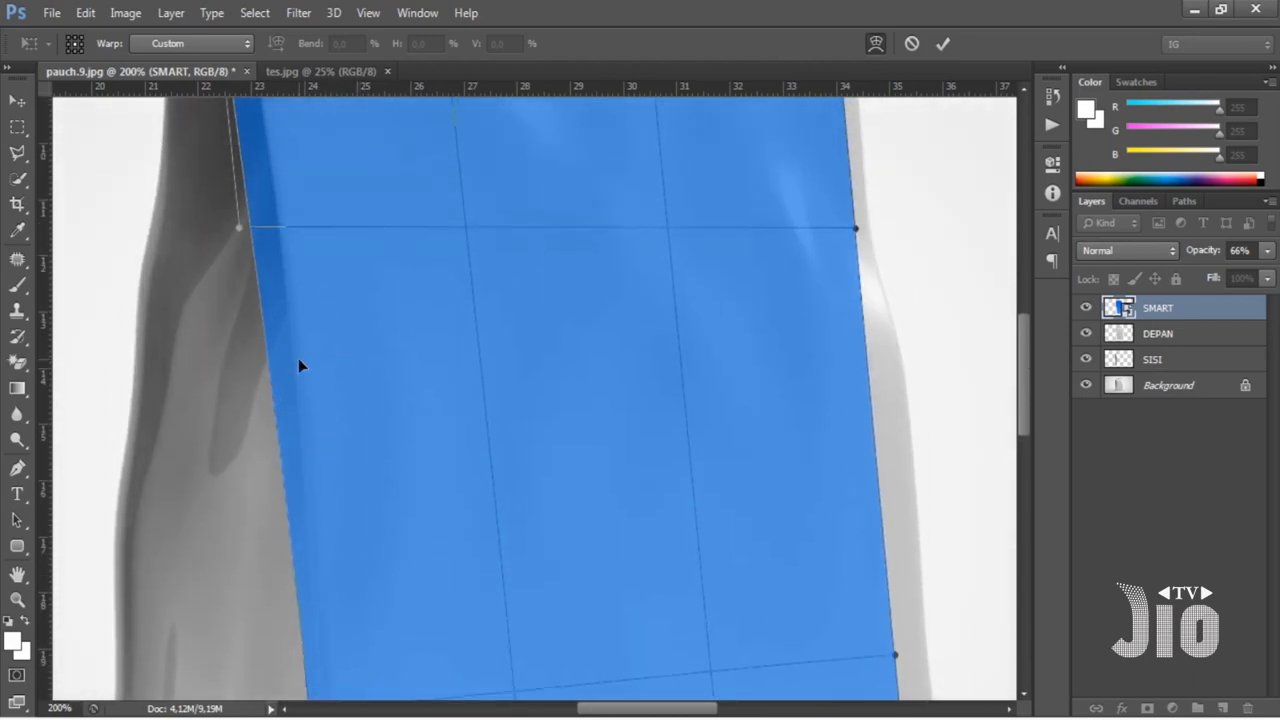
drag(235, 226, 279, 211)
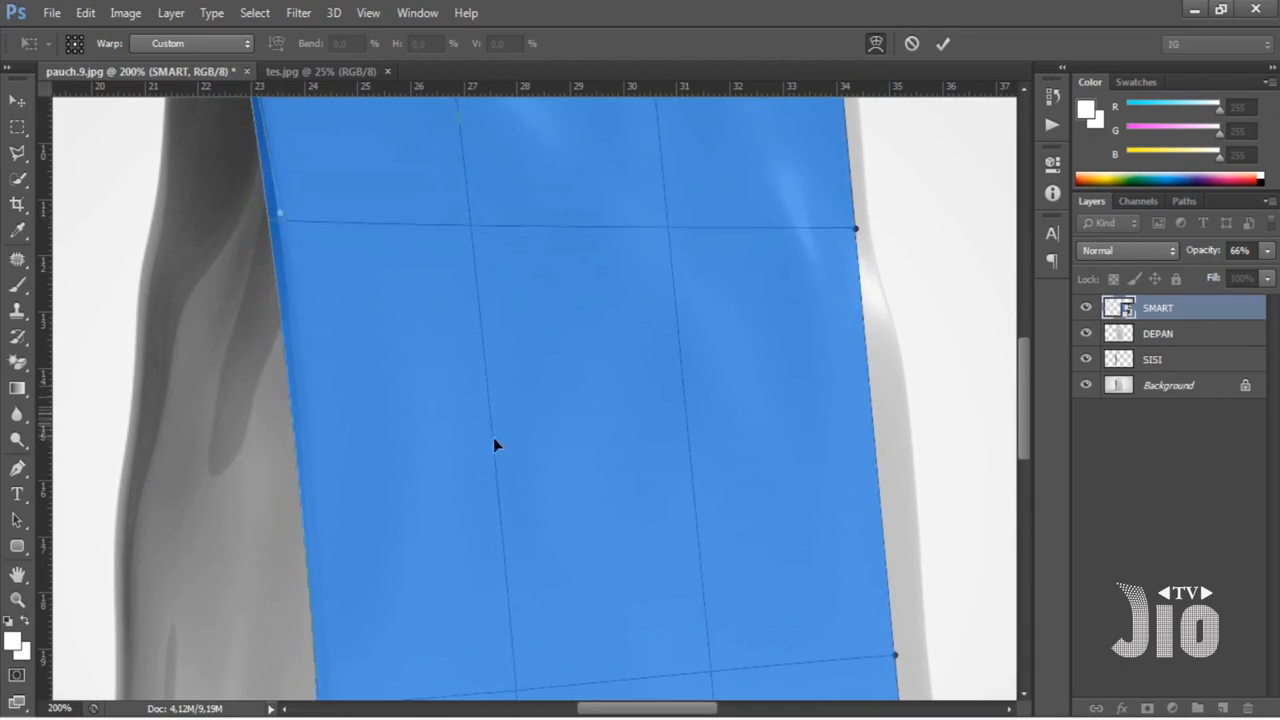
- Warp the SMART layer's right edge outward to follow the bulging right side of the pouch's front panel
scroll(474, 470, down, 7)
scroll(474, 477, down, 6)
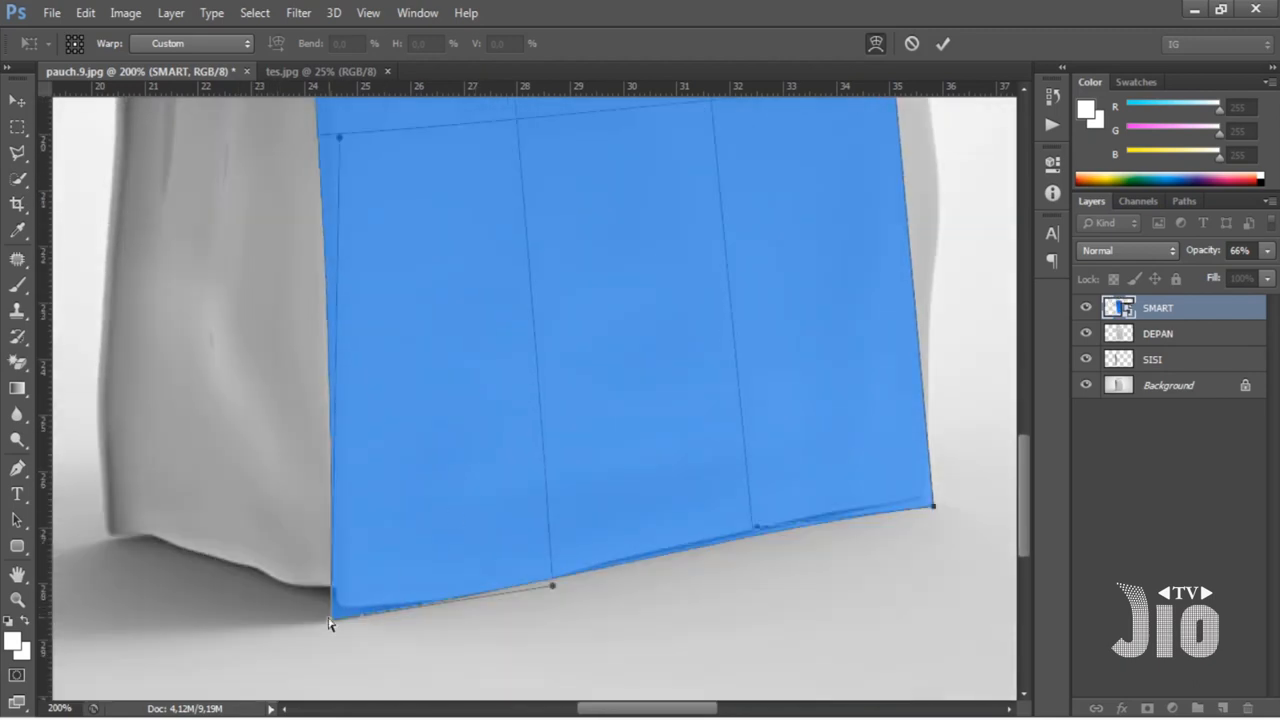
scroll(428, 423, up, 12)
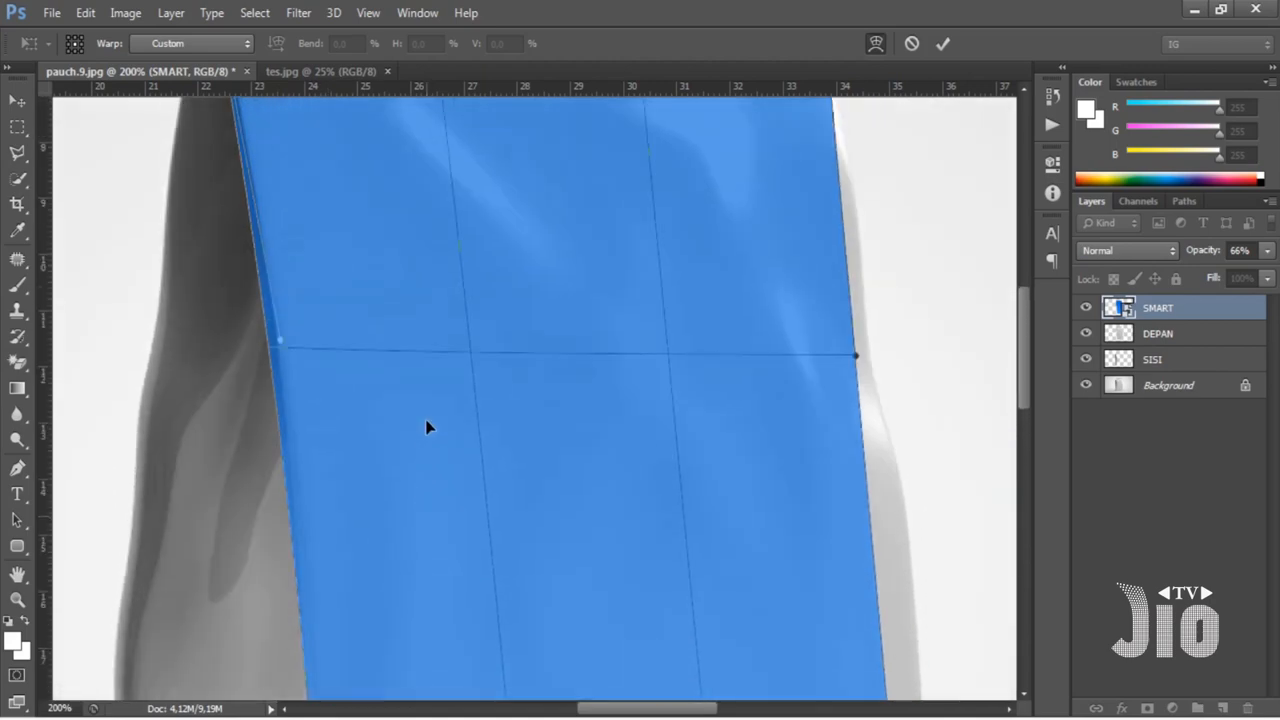
scroll(426, 427, up, 2)
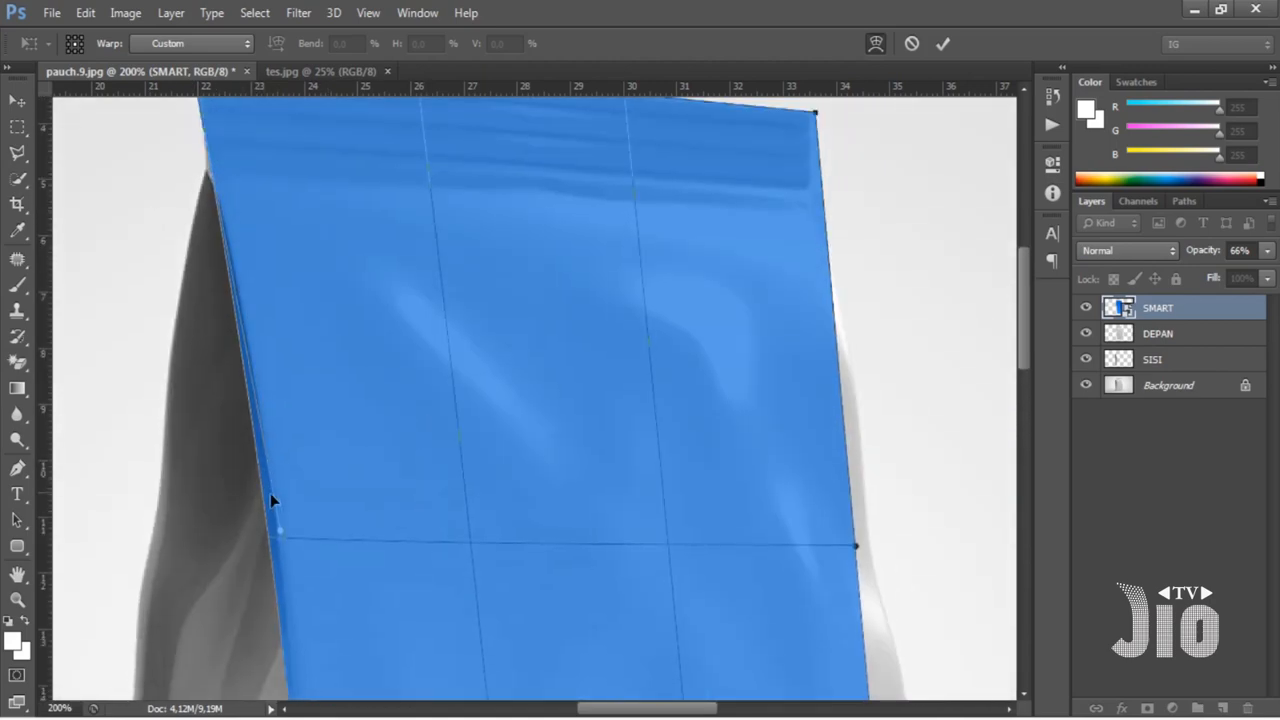
scroll(270, 493, up, 3)
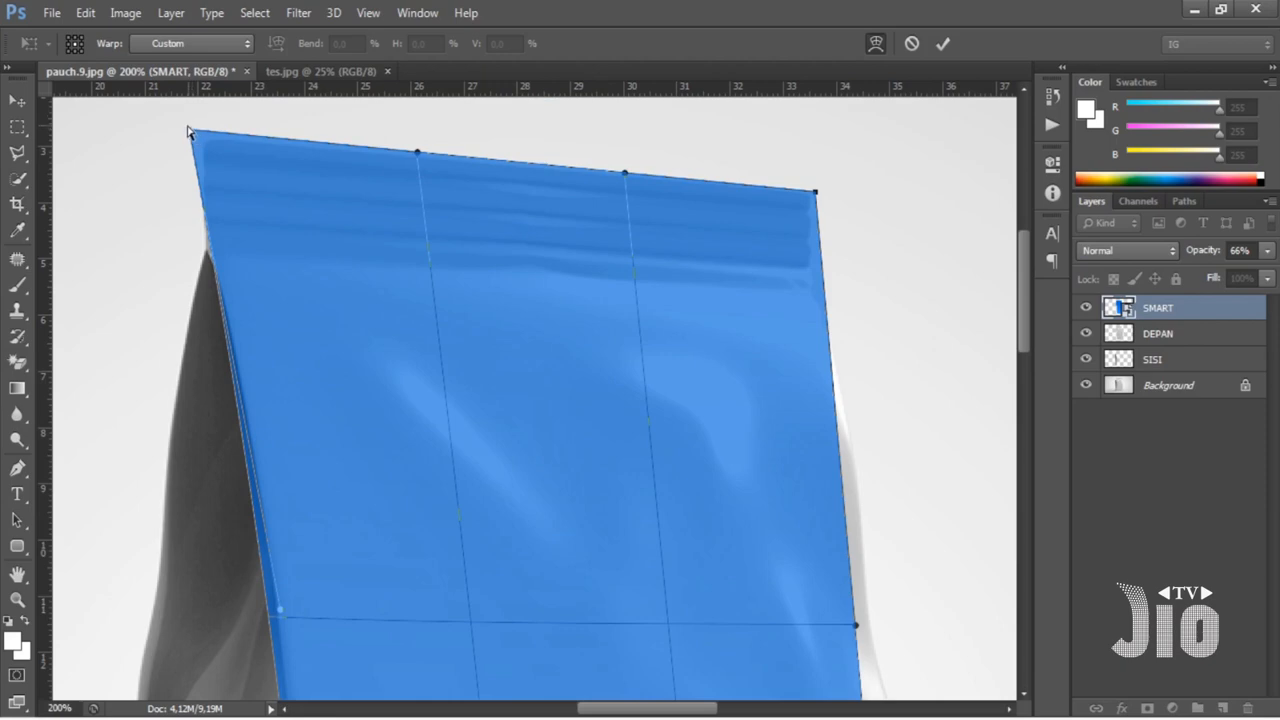
scroll(711, 343, down, 3)
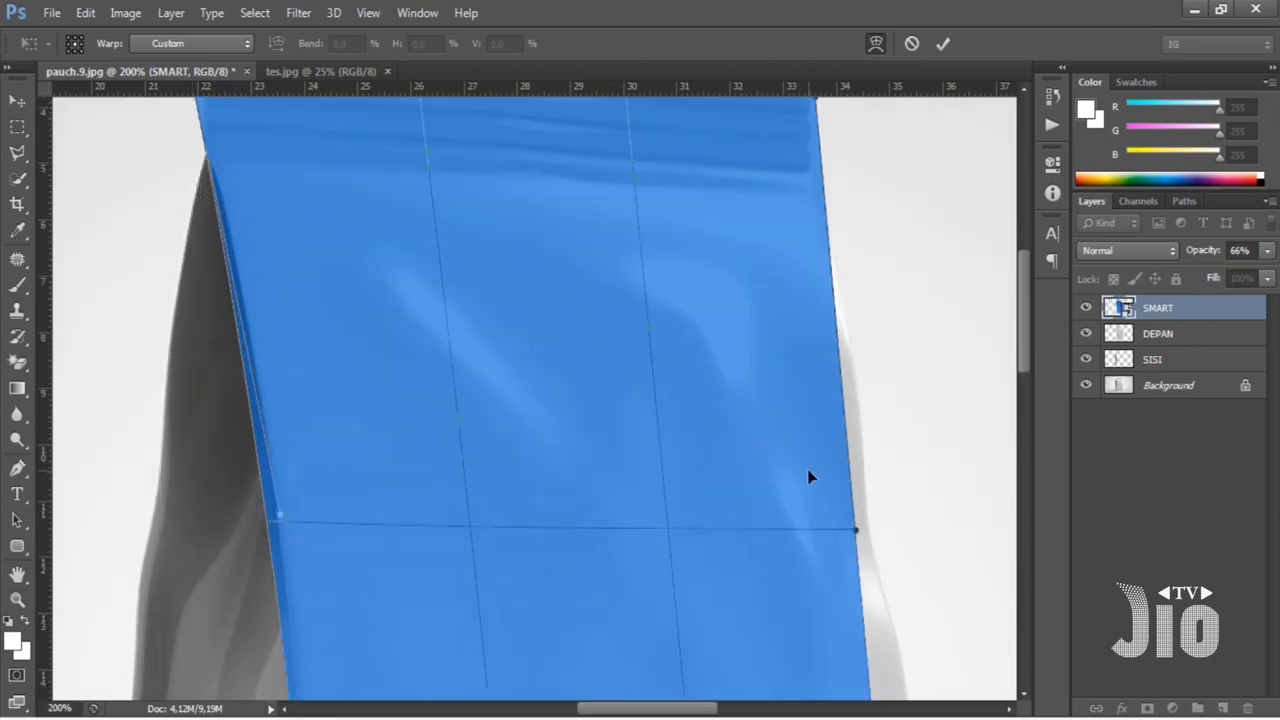
drag(856, 534, 900, 532)
scroll(841, 555, down, 6)
scroll(841, 560, down, 7)
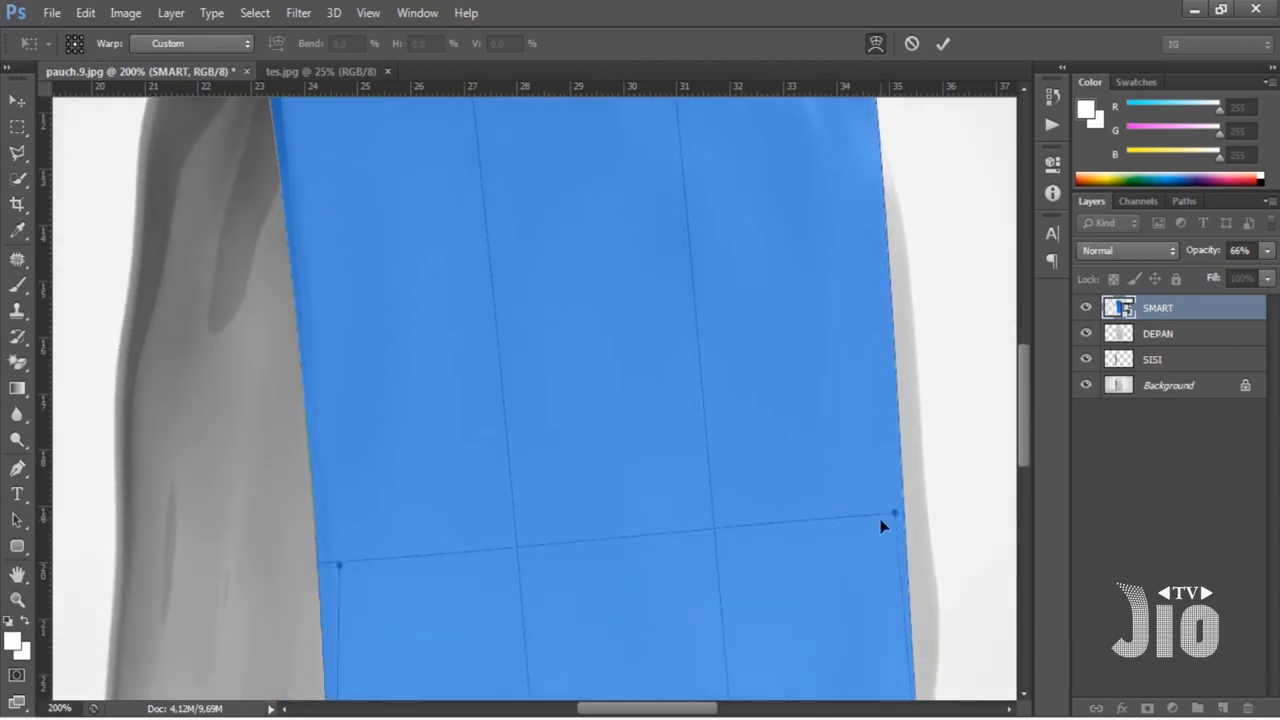
drag(918, 510, 966, 514)
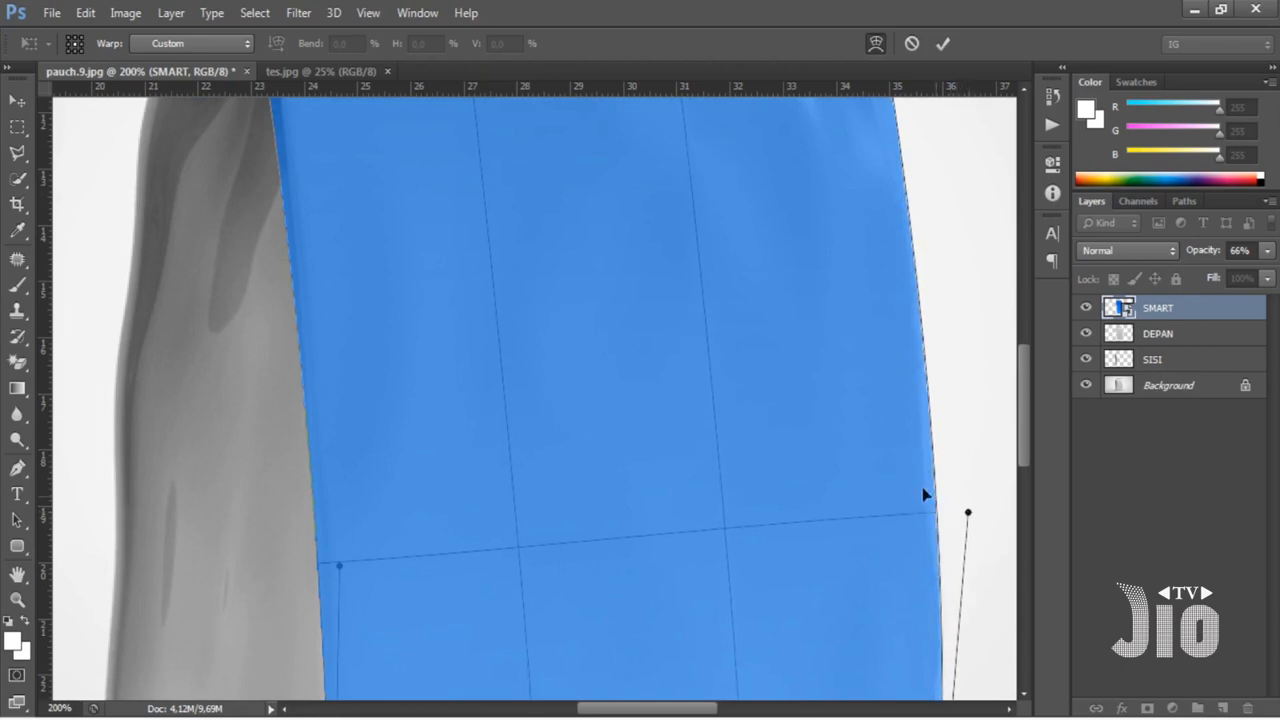
scroll(772, 471, down, 8)
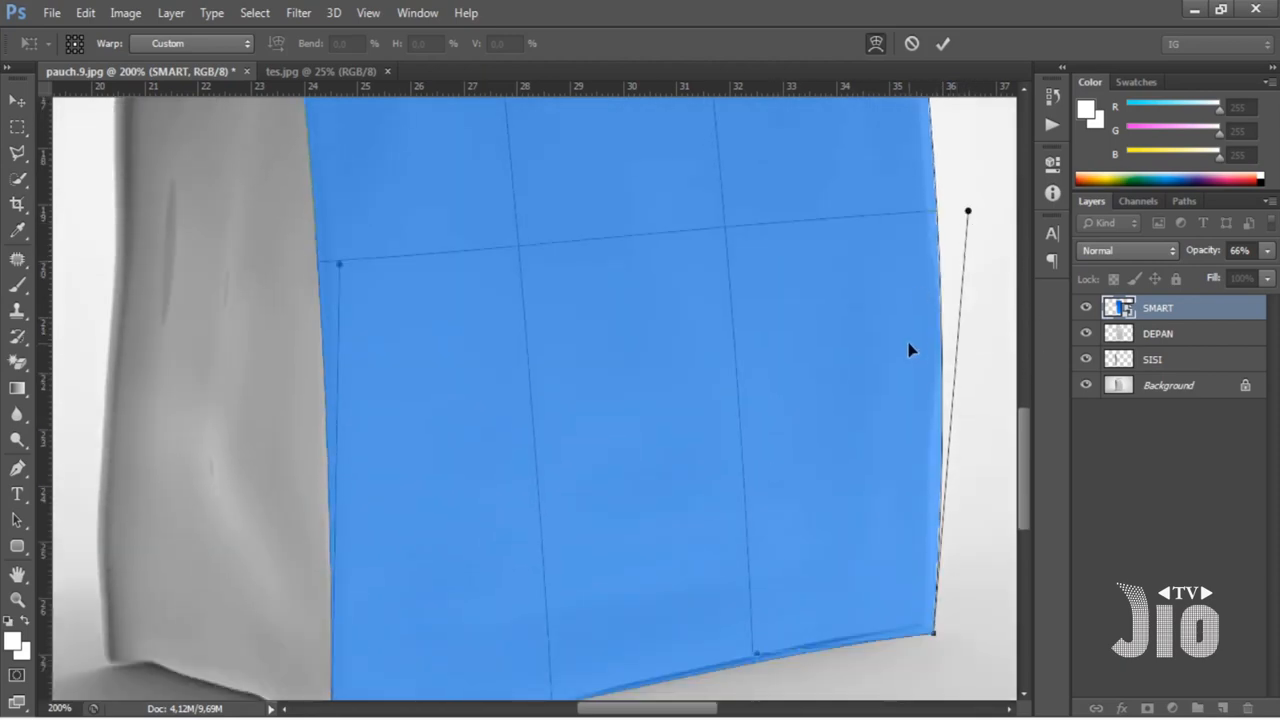
- Apply the warp and set the SMART layer's opacity to 100%
key(g)
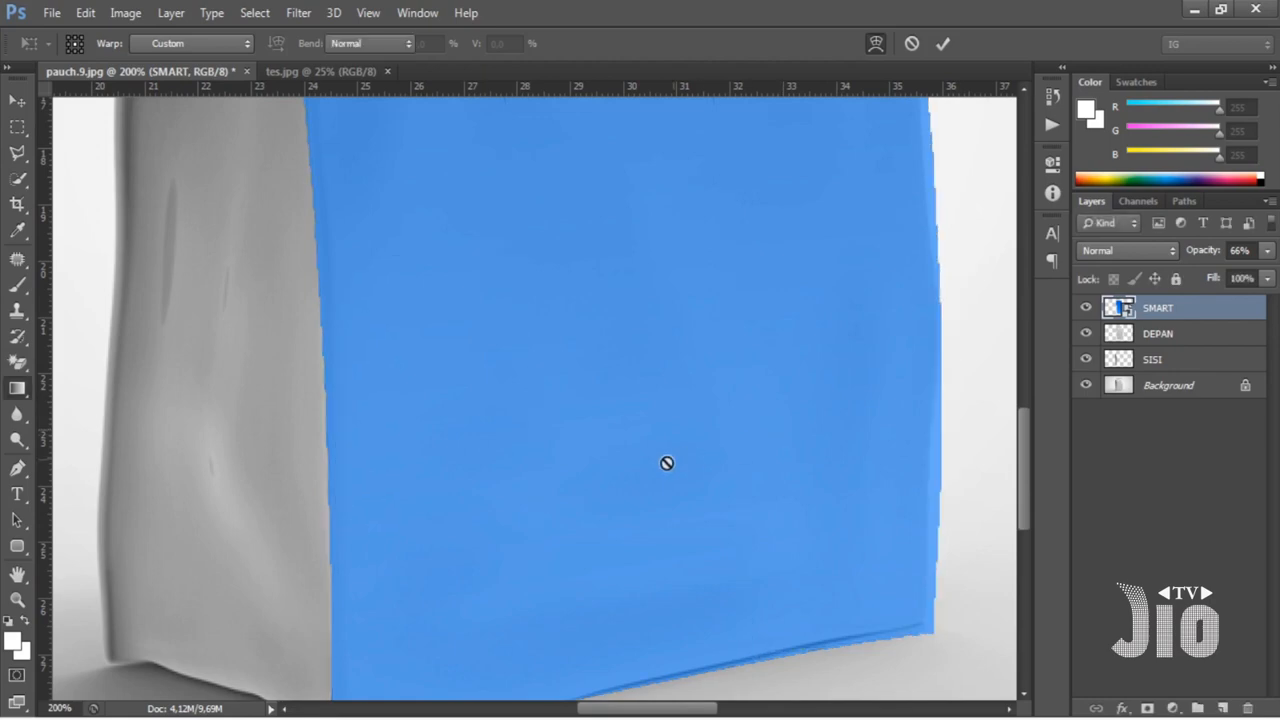
key(ctrl+minus)
key(ctrl+minus)
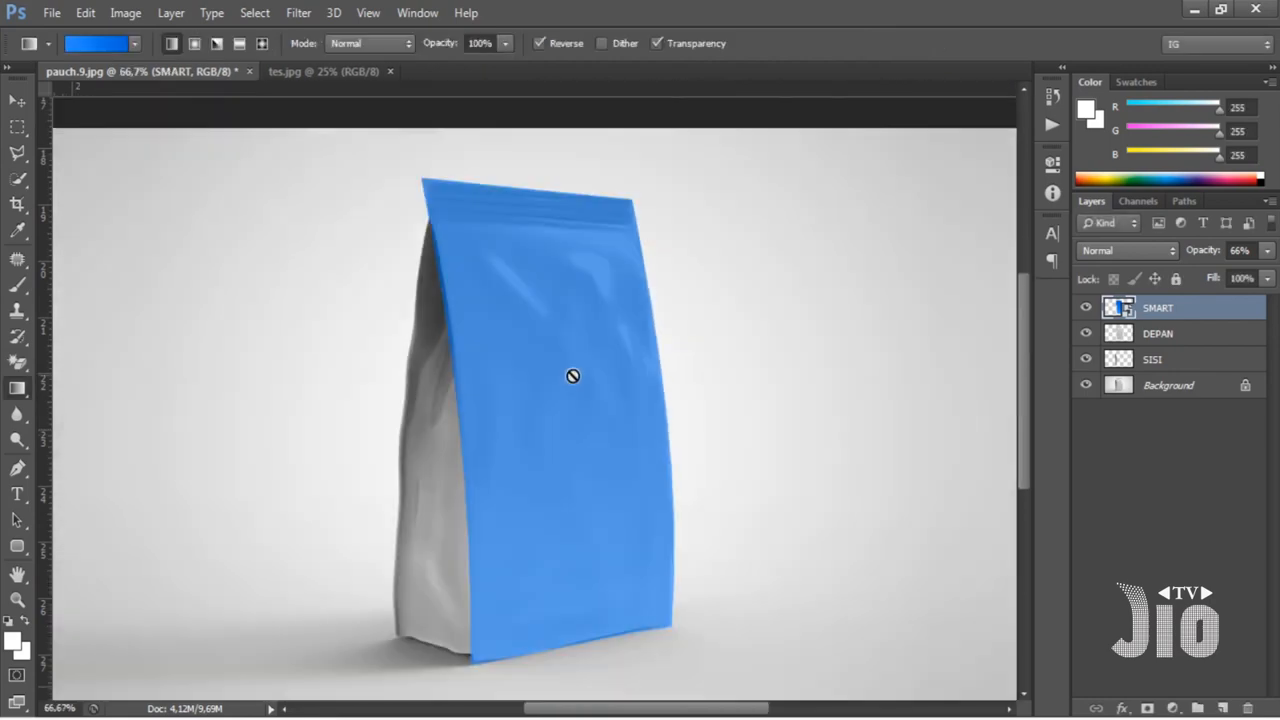
click(1267, 250)
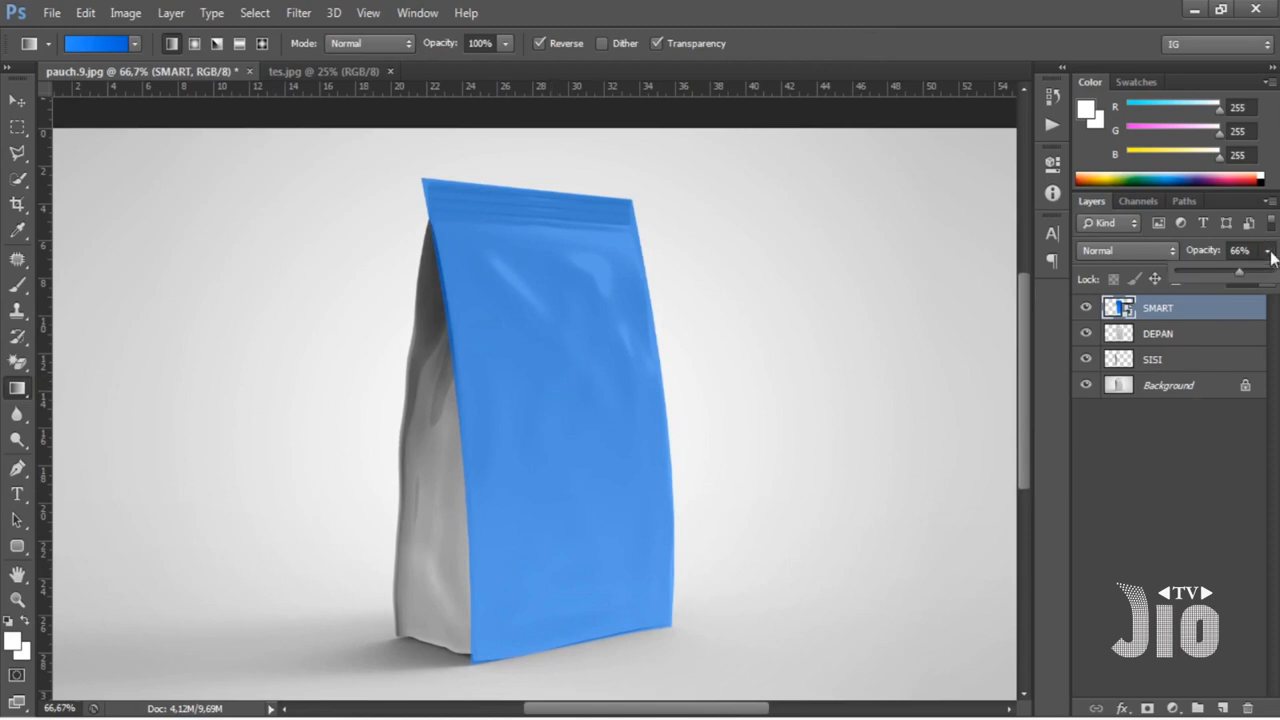
drag(1240, 272, 1270, 272)
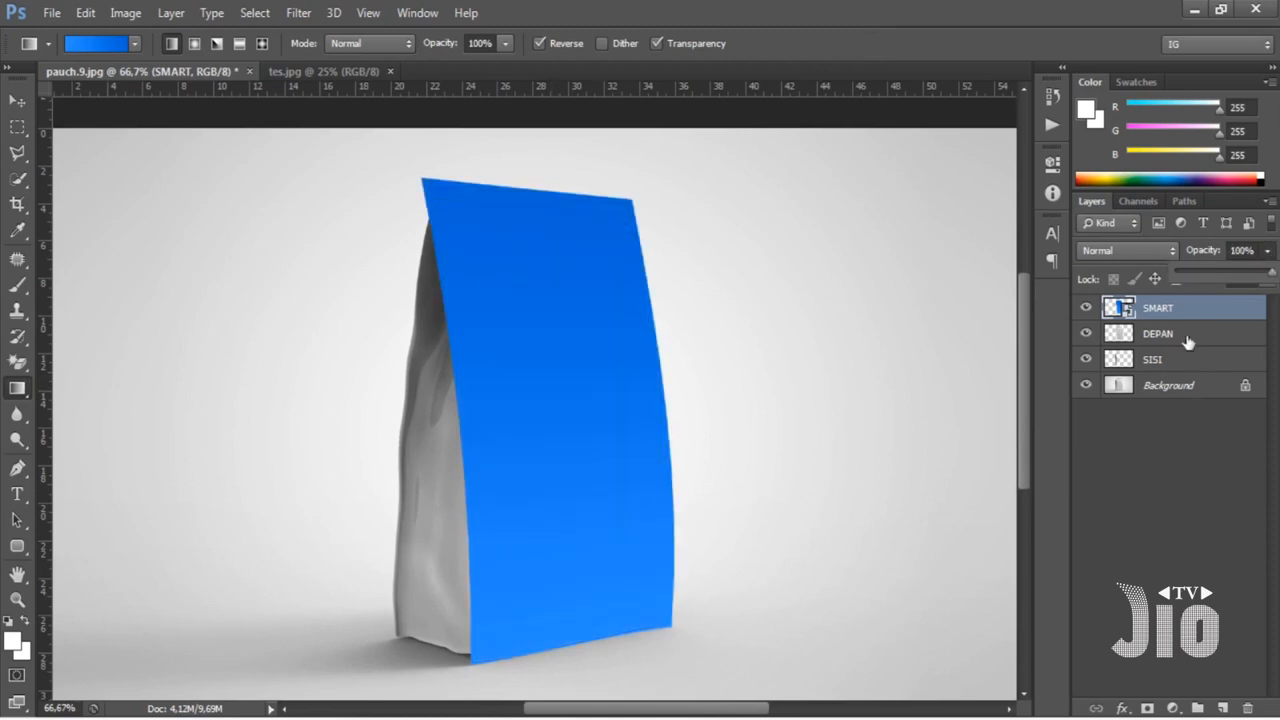
- Open the SMART smart object's contents, compare them with the label design in tes.jpg, and close SMART.psb
click(1126, 311)
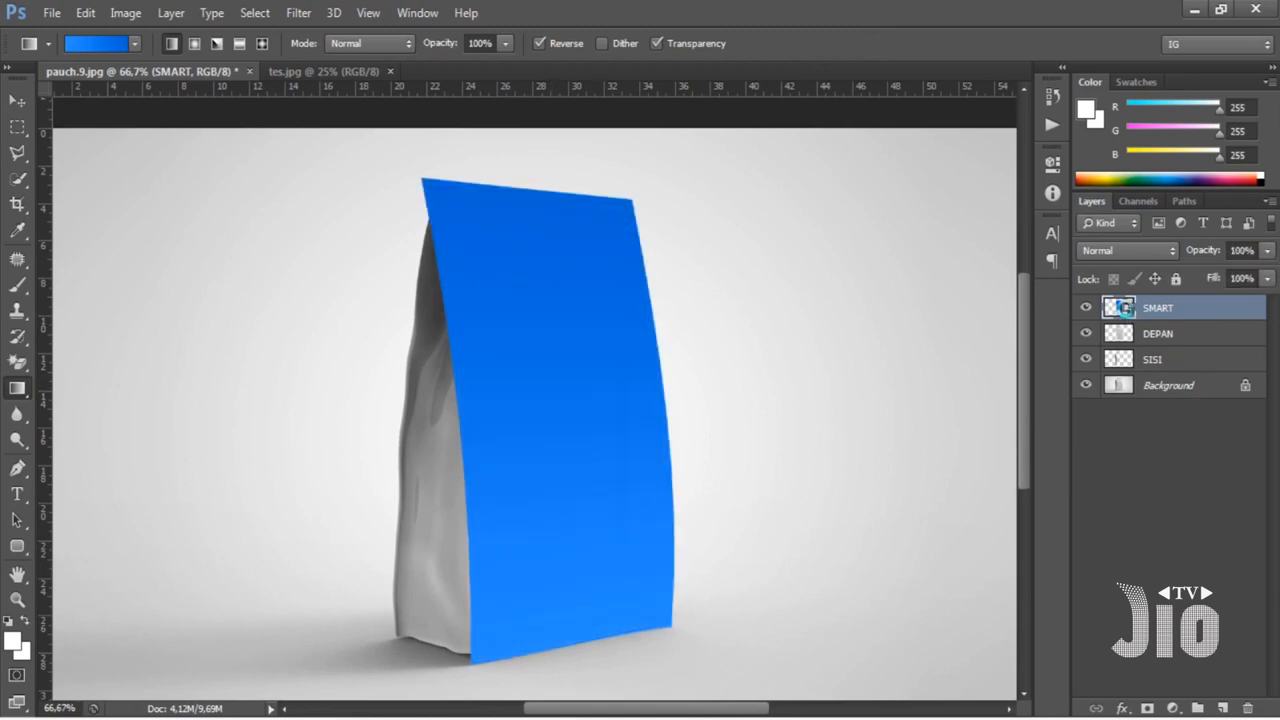
double_click(1125, 308)
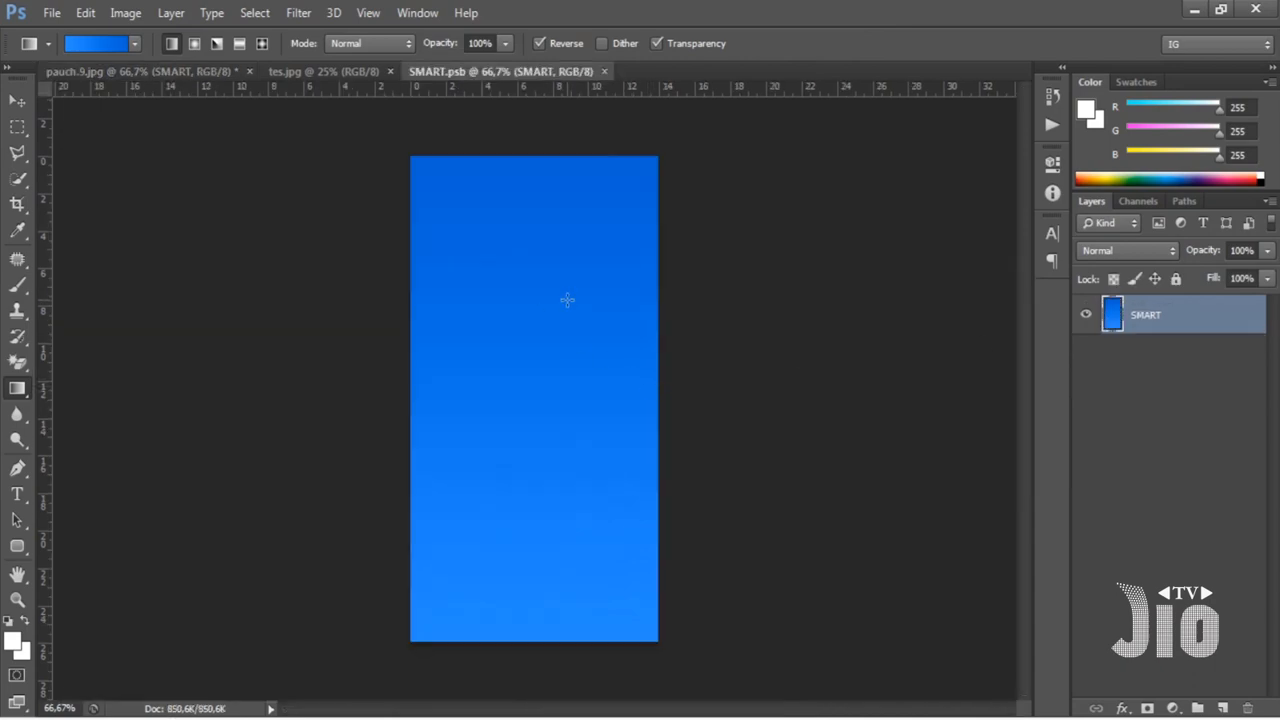
click(324, 73)
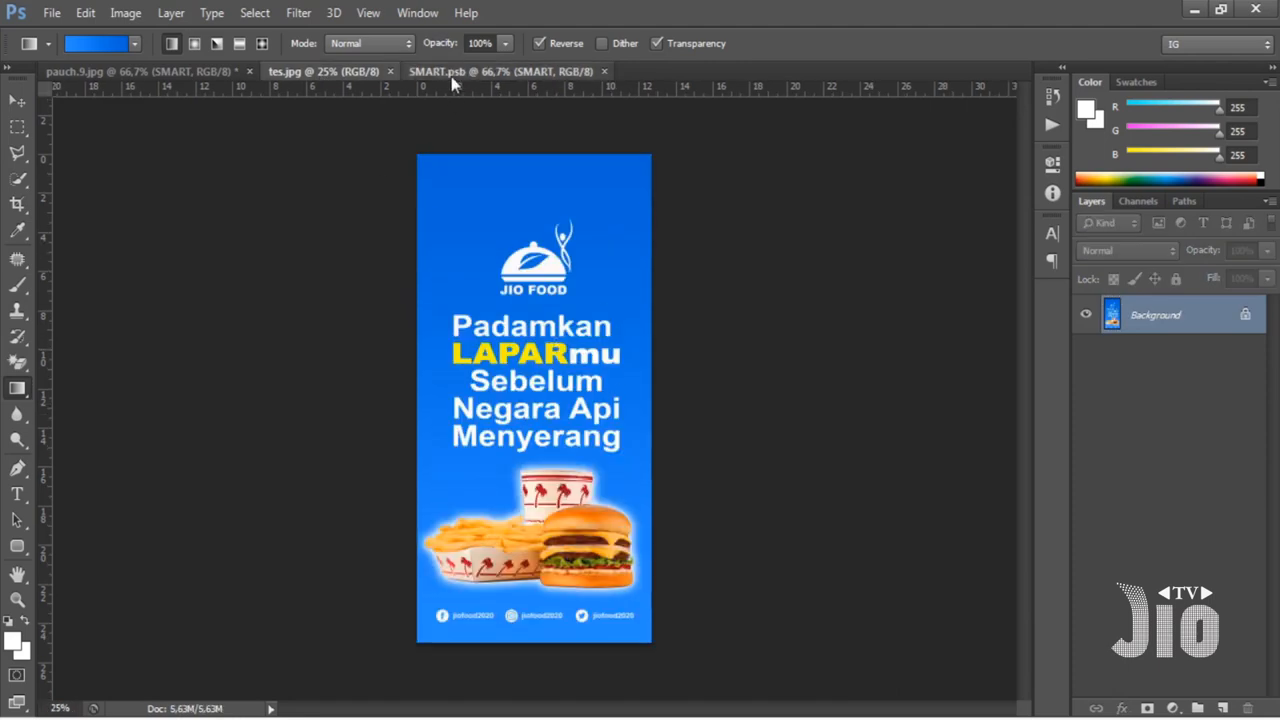
drag(451, 76, 340, 74)
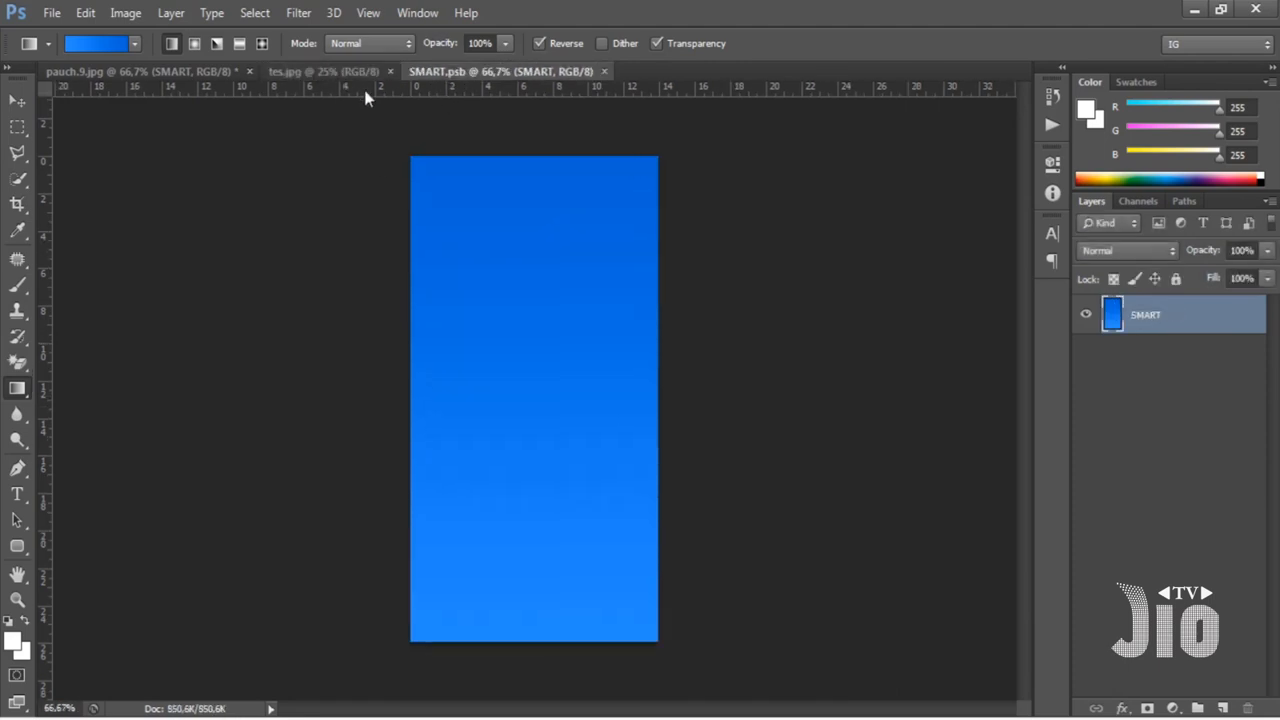
key(ctrl+w)
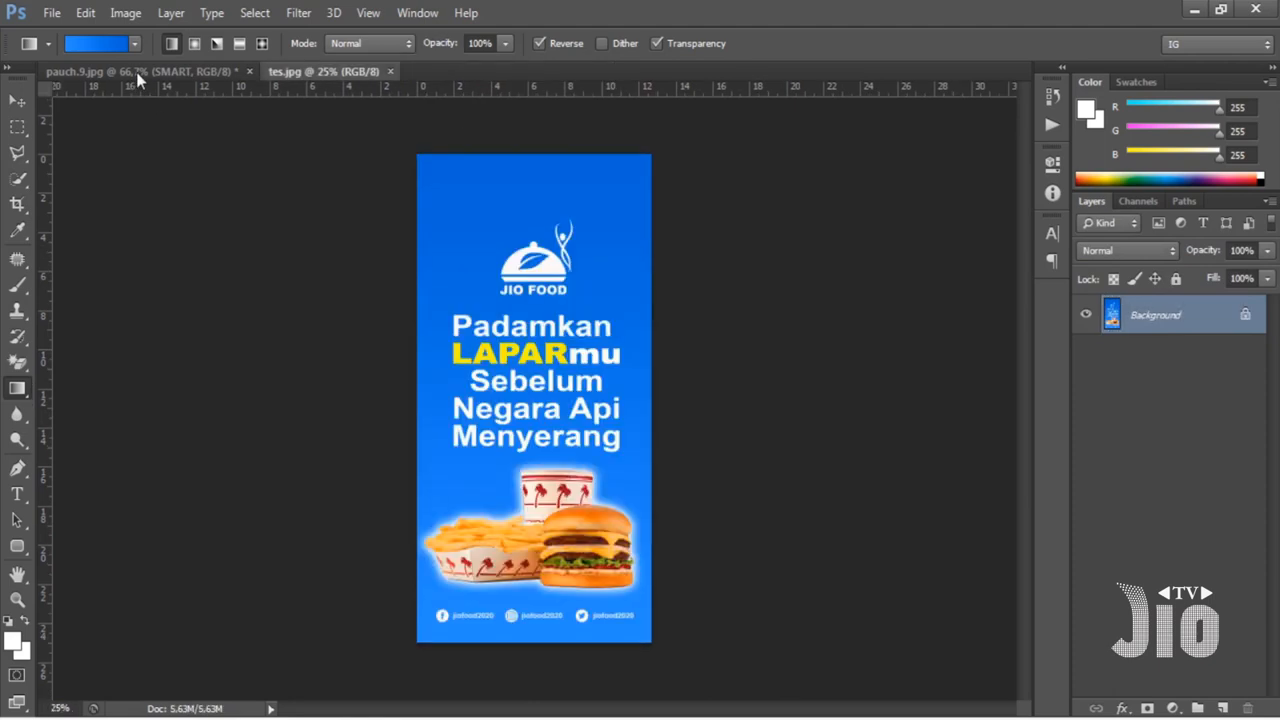
- Mask the SMART layer in pauch.9.jpg to the outline of the DEPAN layer
click(131, 71)
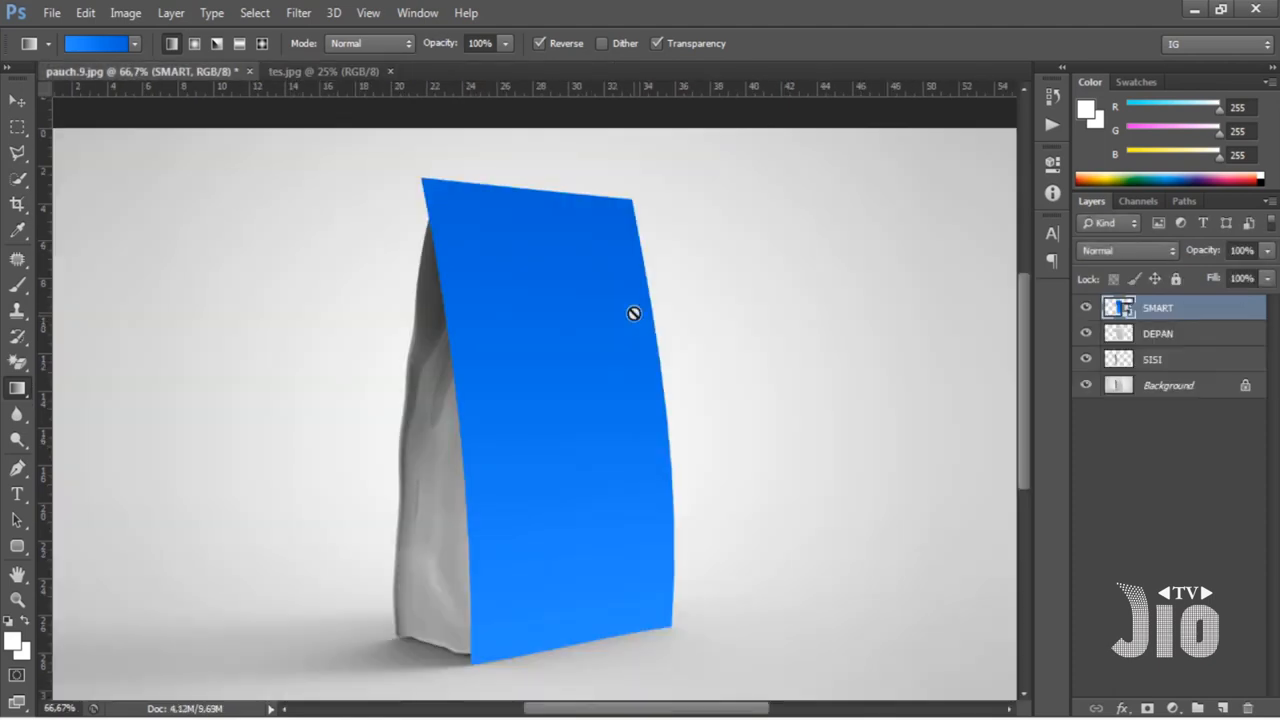
click(1167, 336)
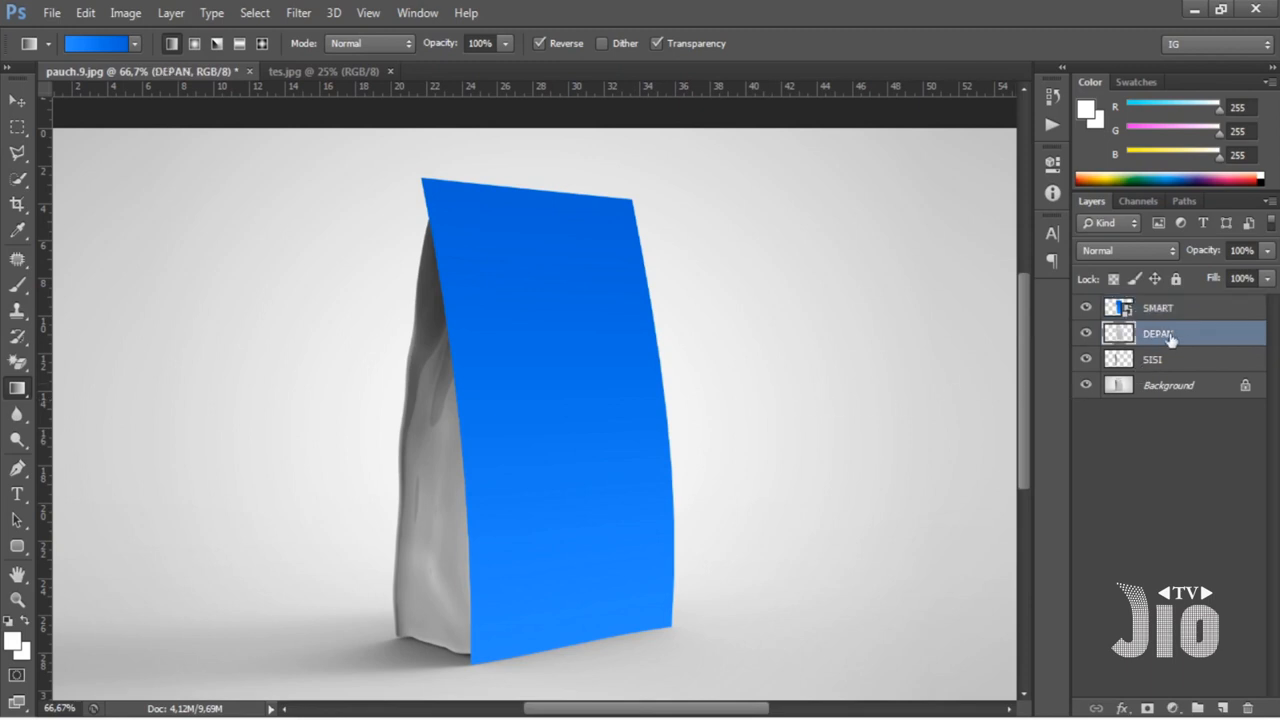
ctrl+click(1119, 336)
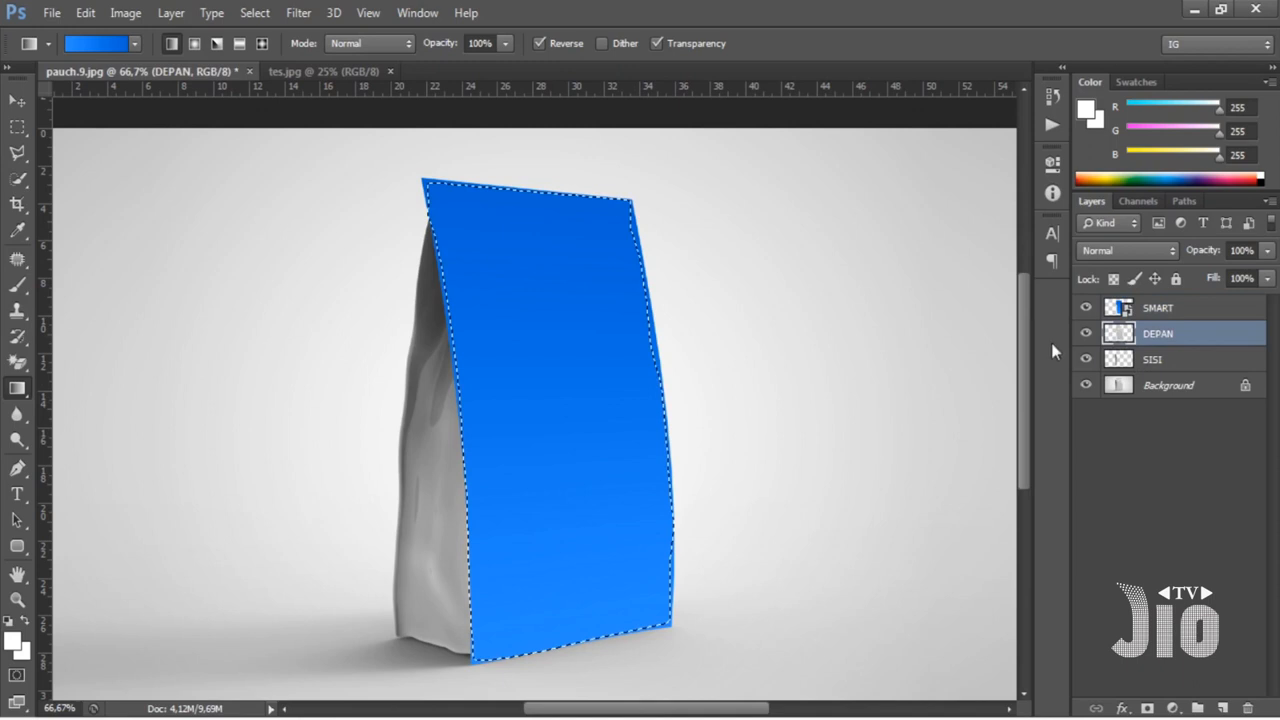
click(1158, 312)
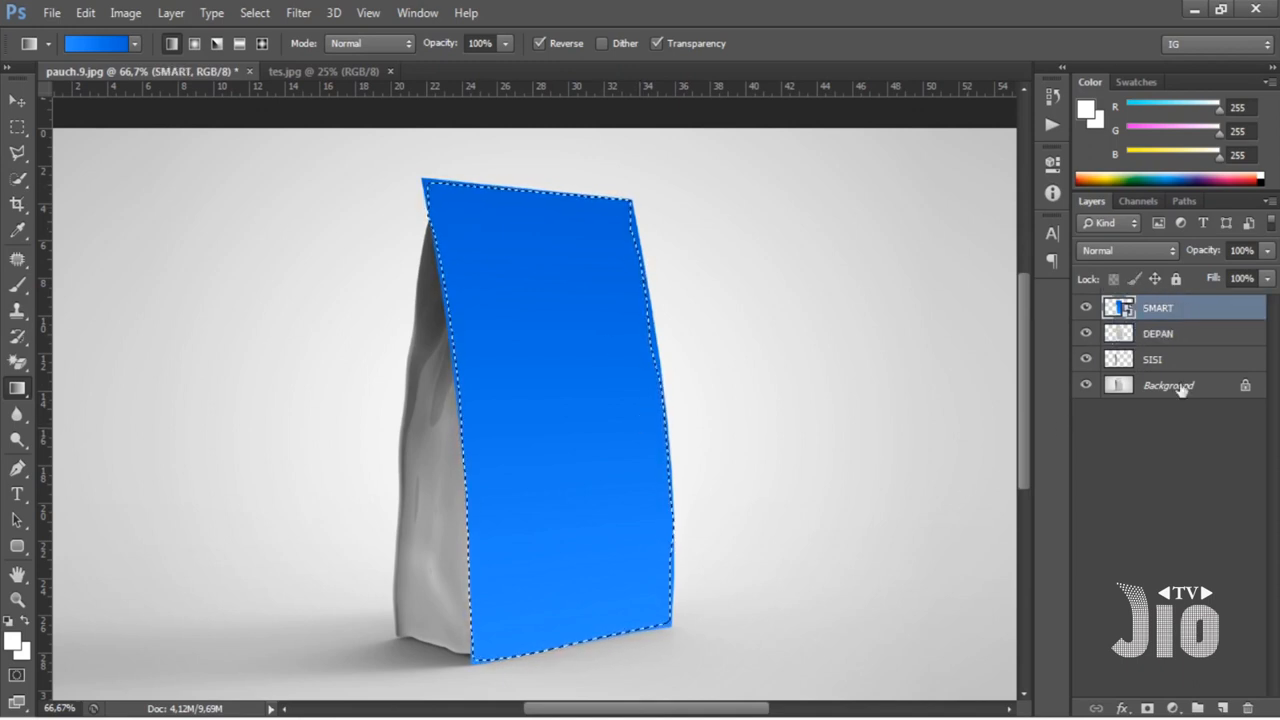
click(1147, 708)
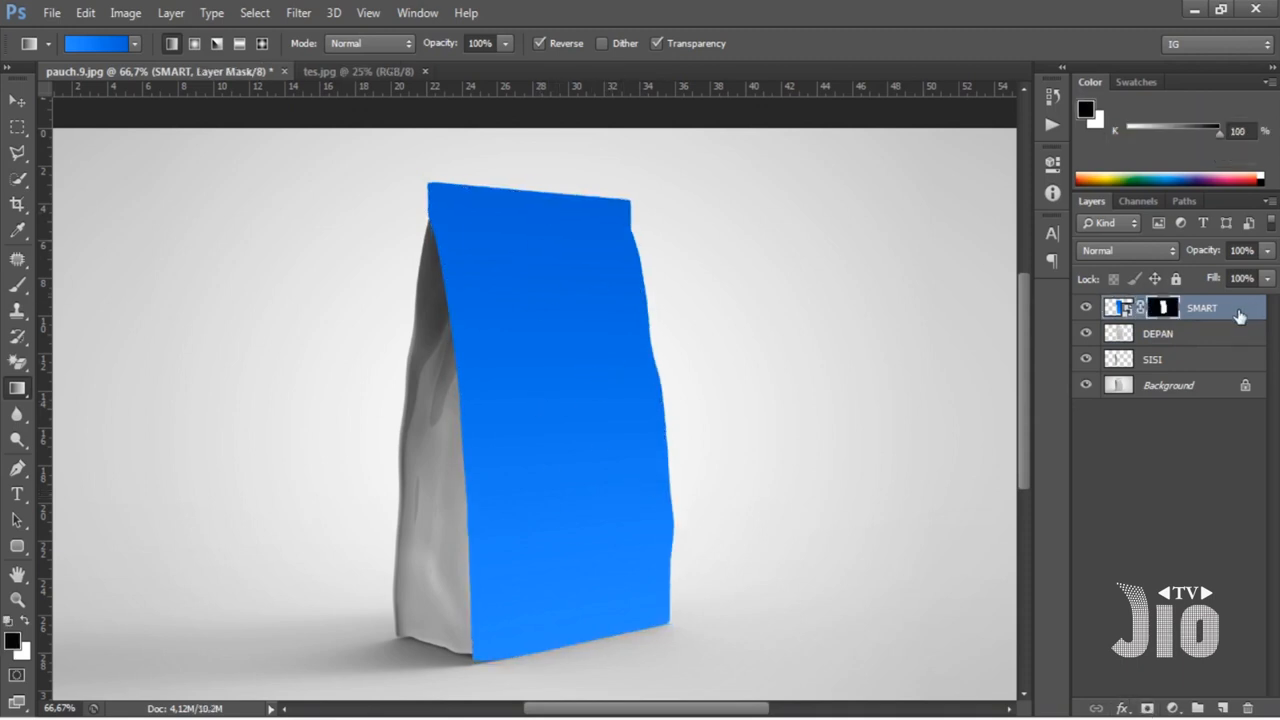
- Open the SMART smart object's contents, copy the label design from tes.jpg into SMART.psb, and close tes.jpg
double_click(1124, 309)
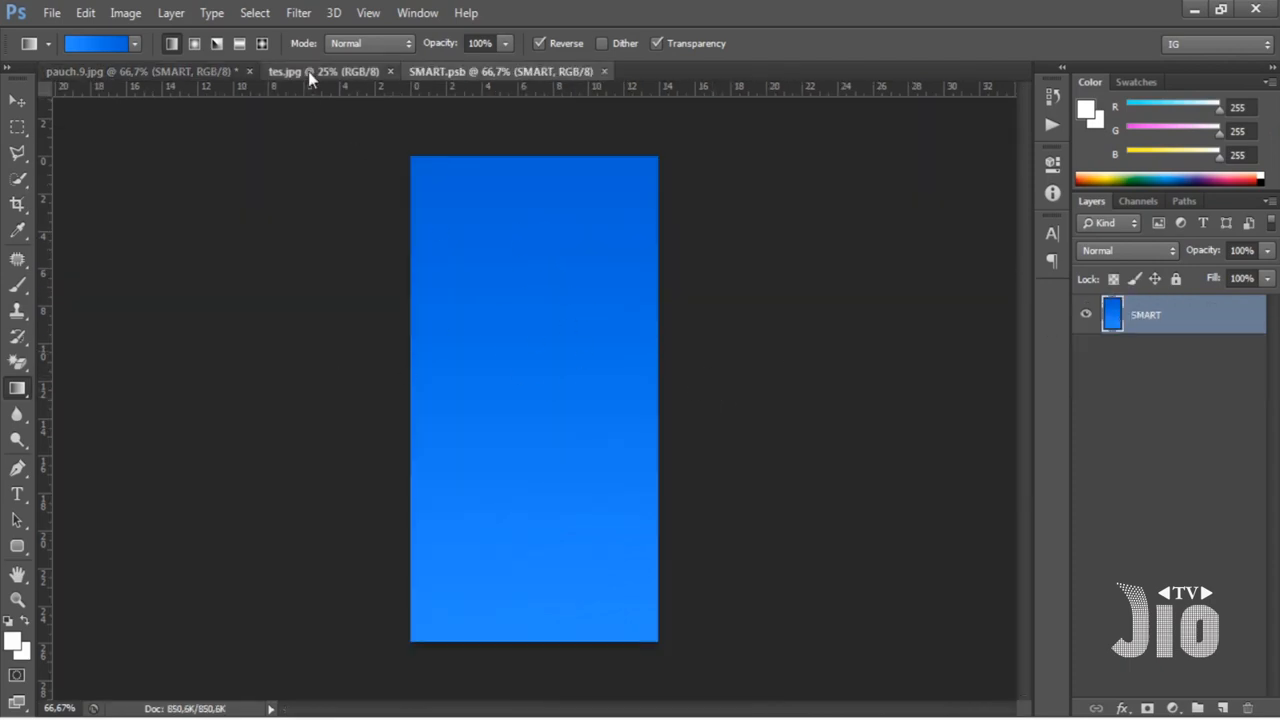
click(308, 71)
key(v)
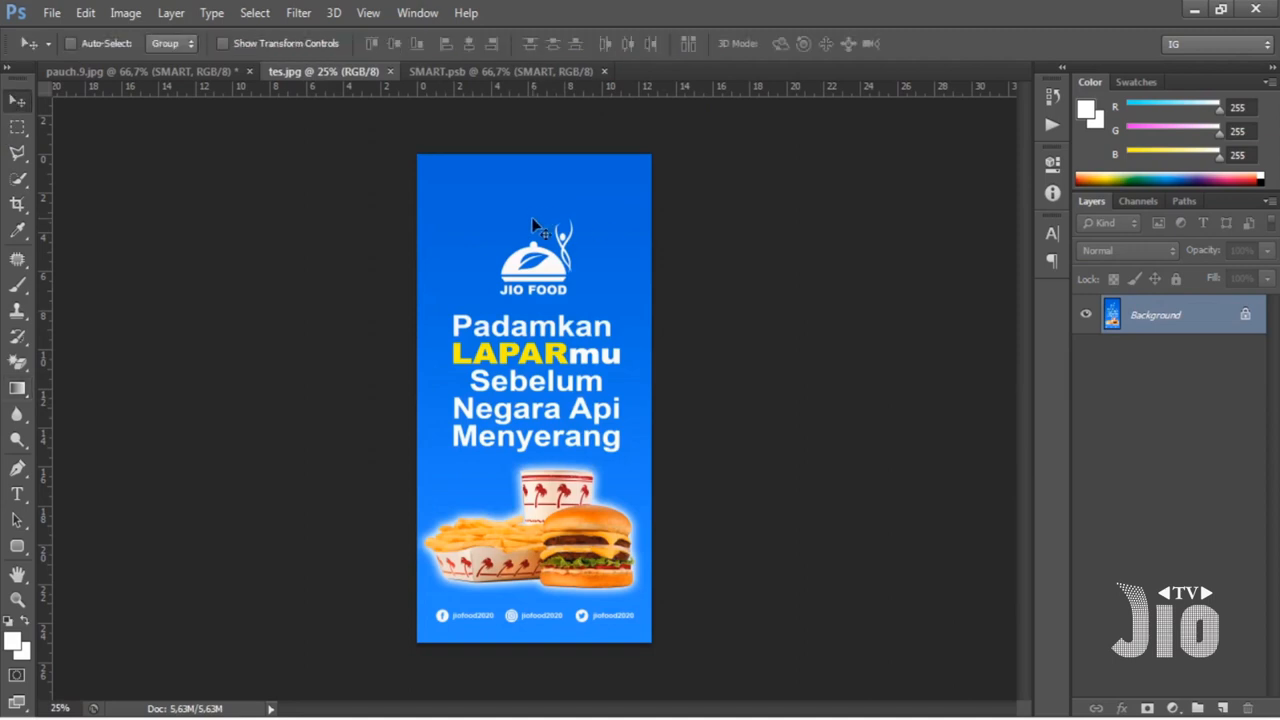
drag(507, 78, 563, 294)
click(389, 71)
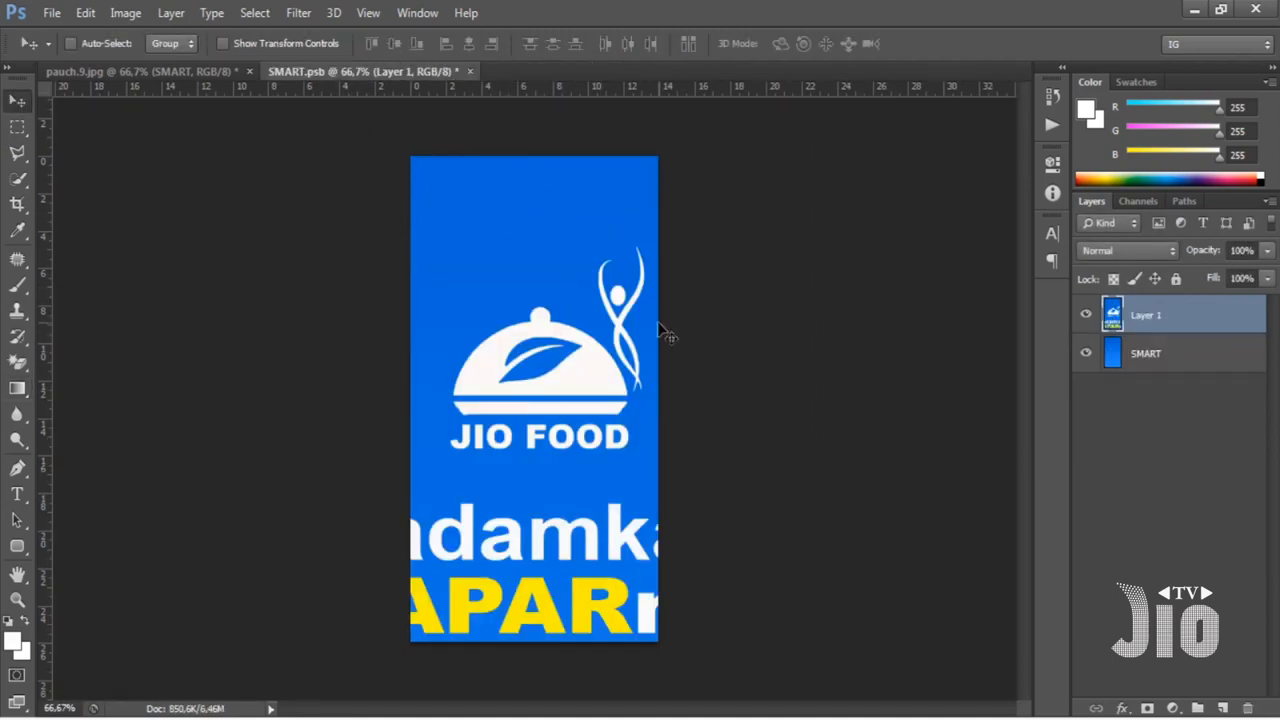
- Scale the label design to 40.30% width and 39.16% height, positioned to cover the SMART.psb canvas
key(ctrl+t)
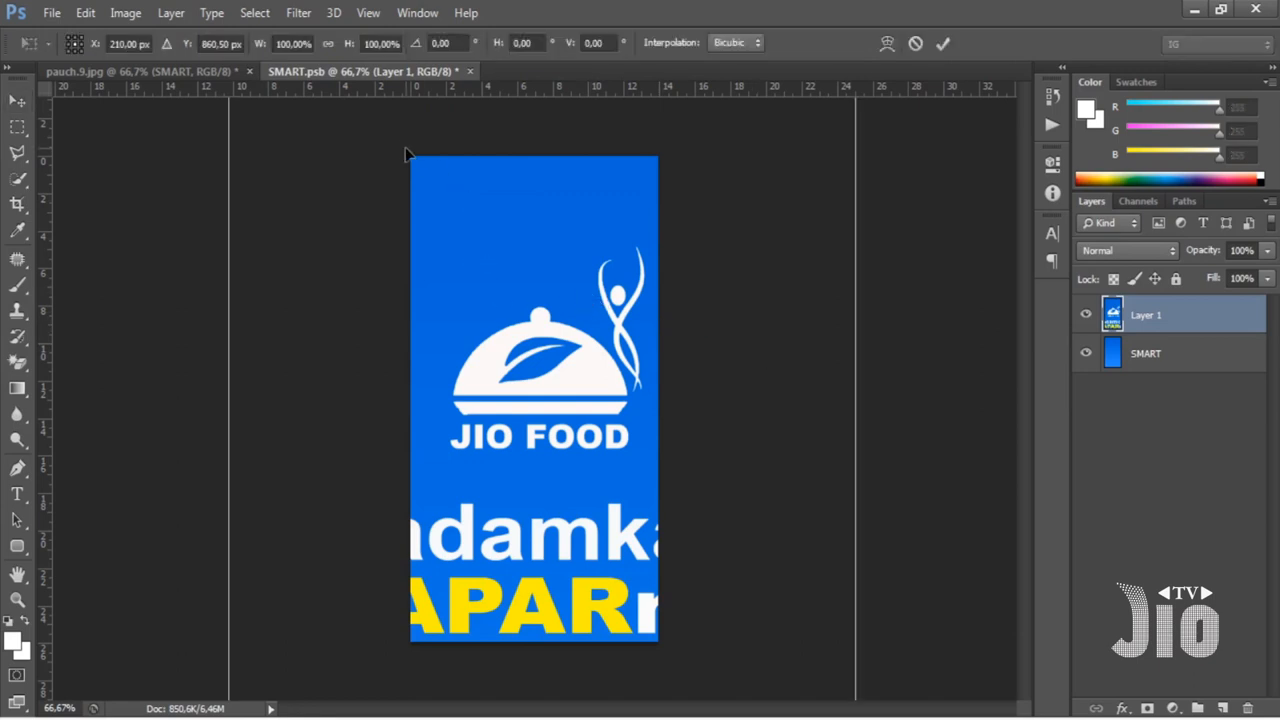
drag(608, 251, 600, 425)
drag(844, 247, 722, 503)
drag(625, 545, 788, 214)
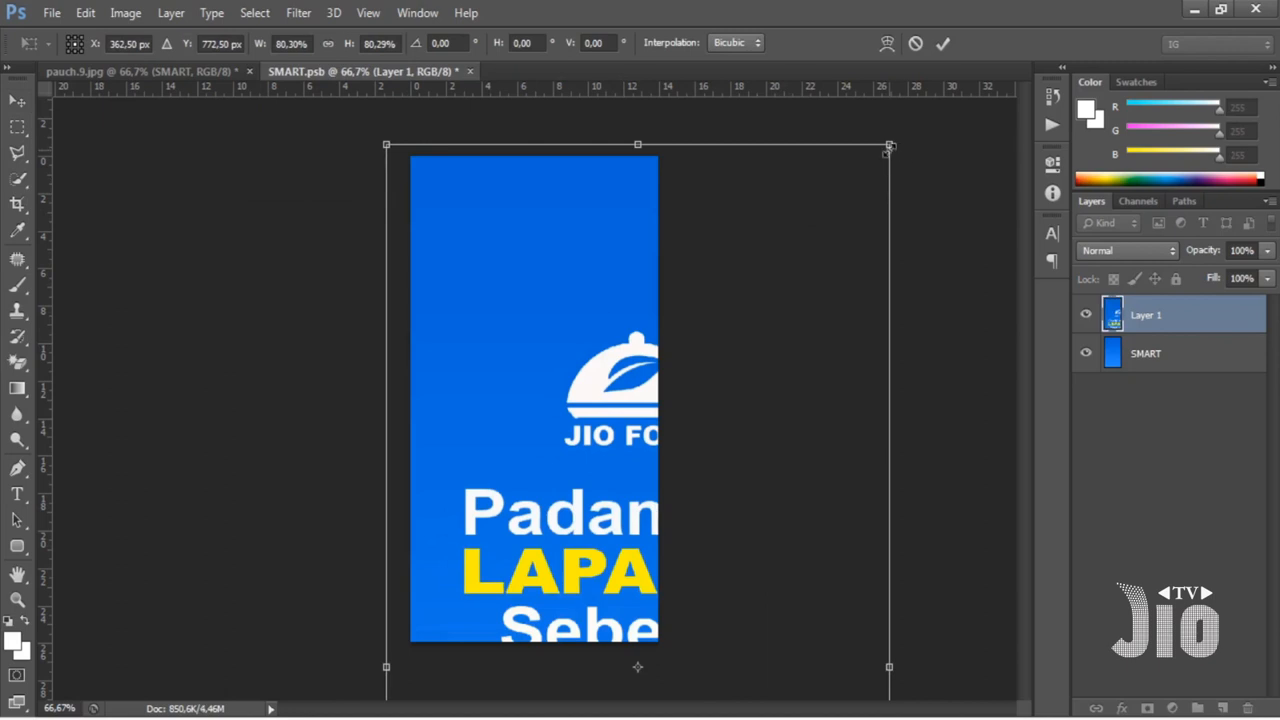
drag(889, 147, 611, 514)
drag(608, 598, 645, 196)
drag(730, 152, 681, 250)
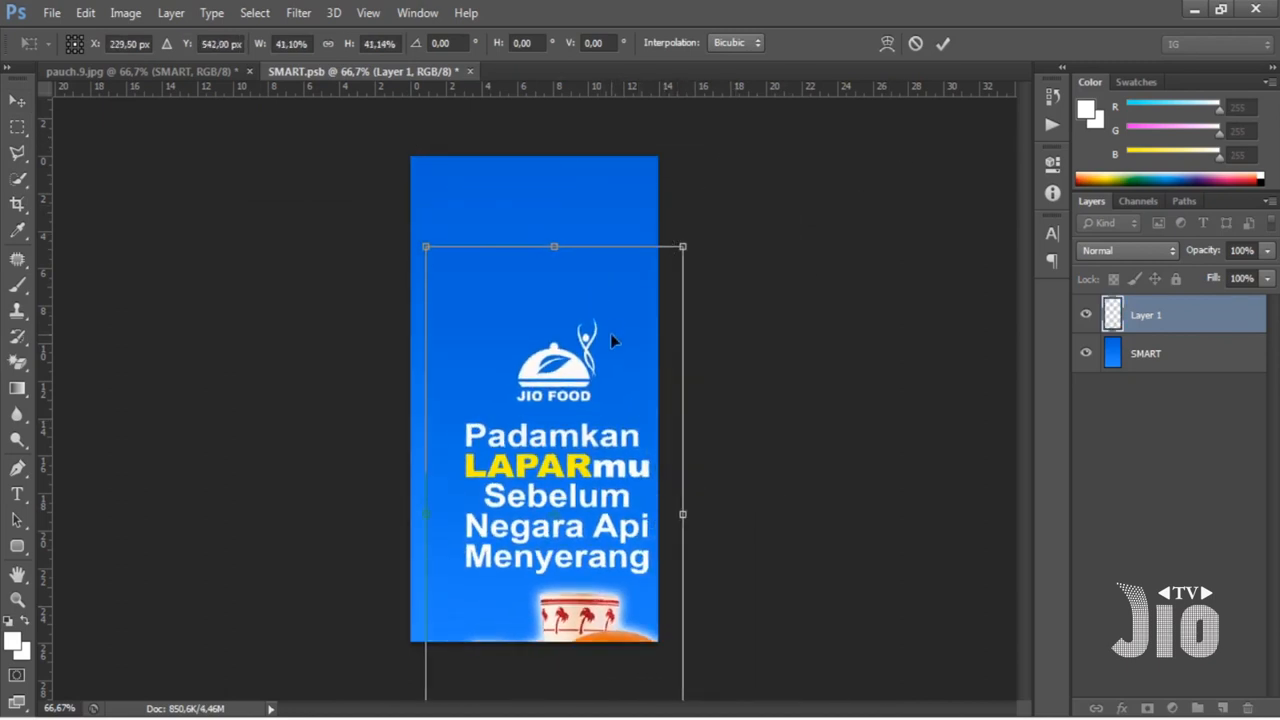
drag(610, 333, 597, 207)
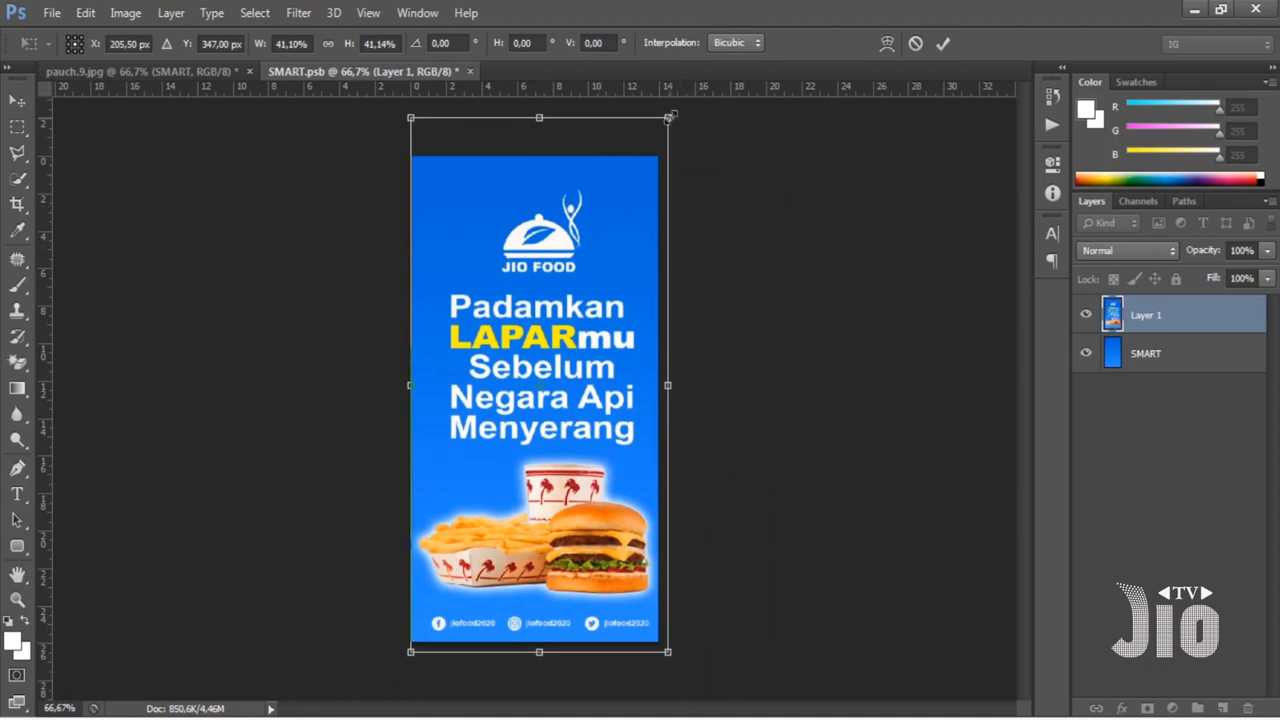
drag(668, 123, 662, 130)
drag(537, 130, 537, 143)
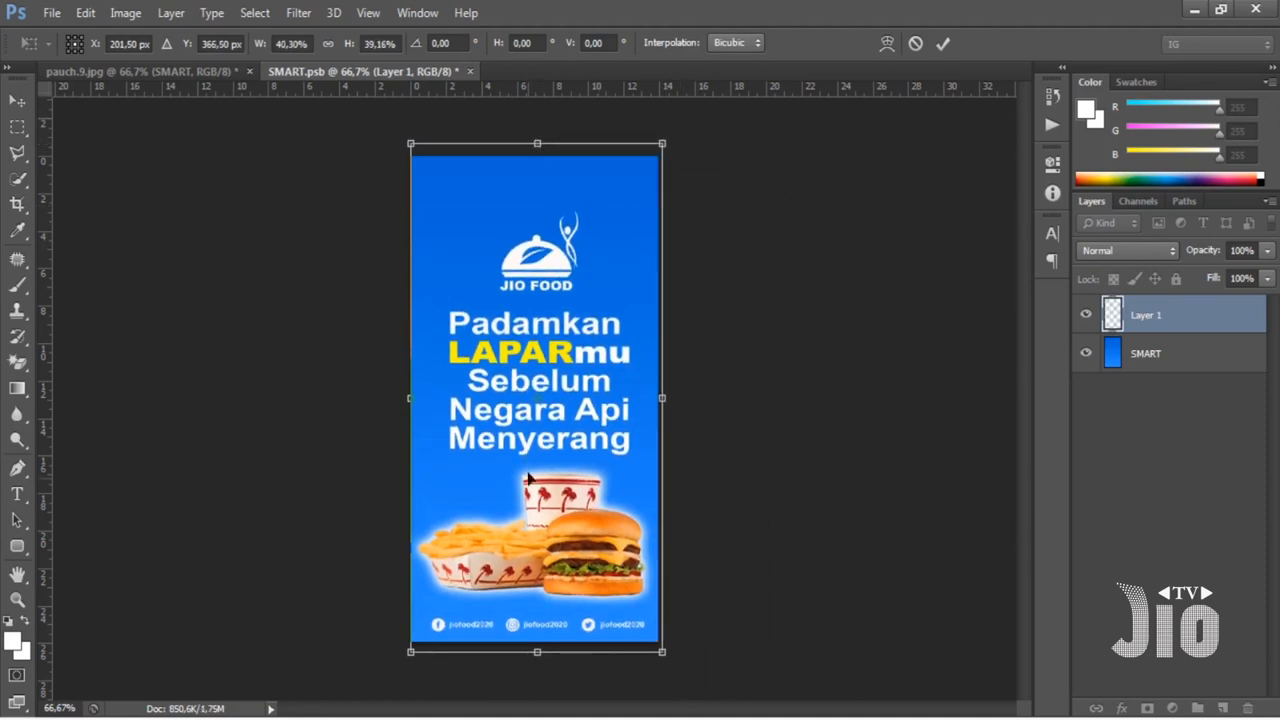
- Nudge the label design up 6 px, apply the transform, and save SMART.psb before returning to pauch.9.jpg
key(Up)
key(Up)
key(Up)
key(Up)
key(Up)
key(Up)
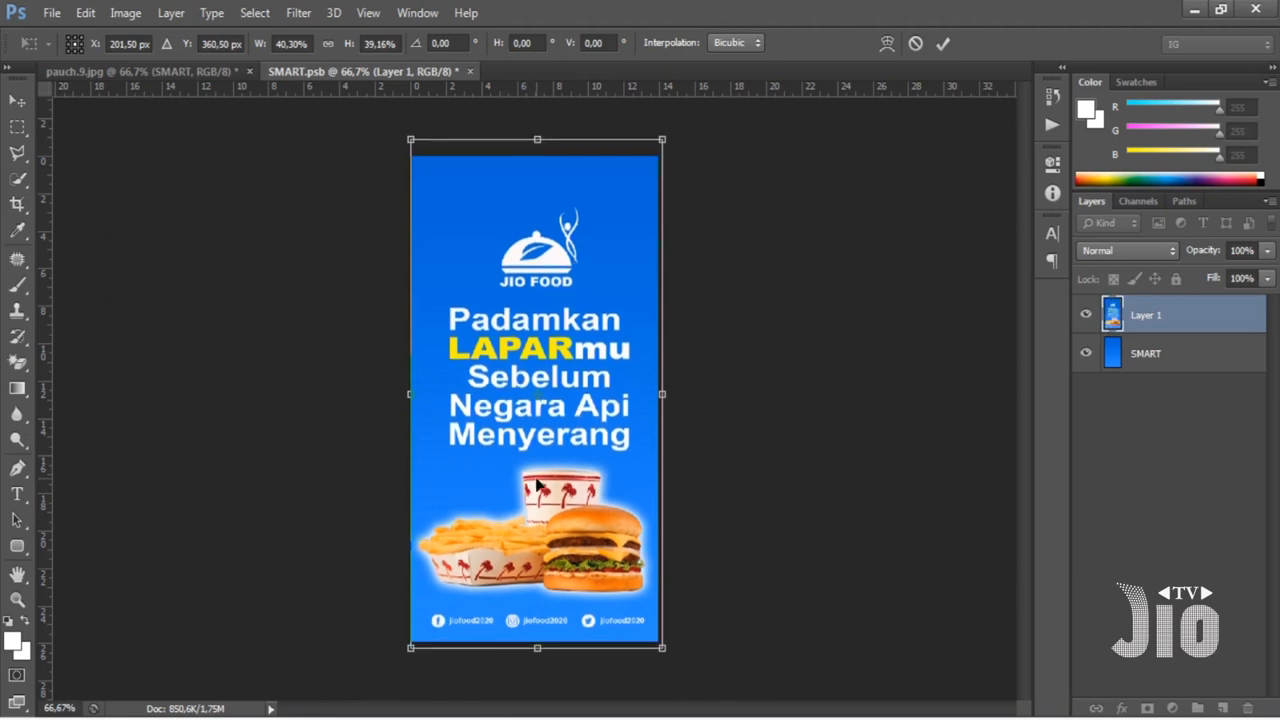
key(Return)
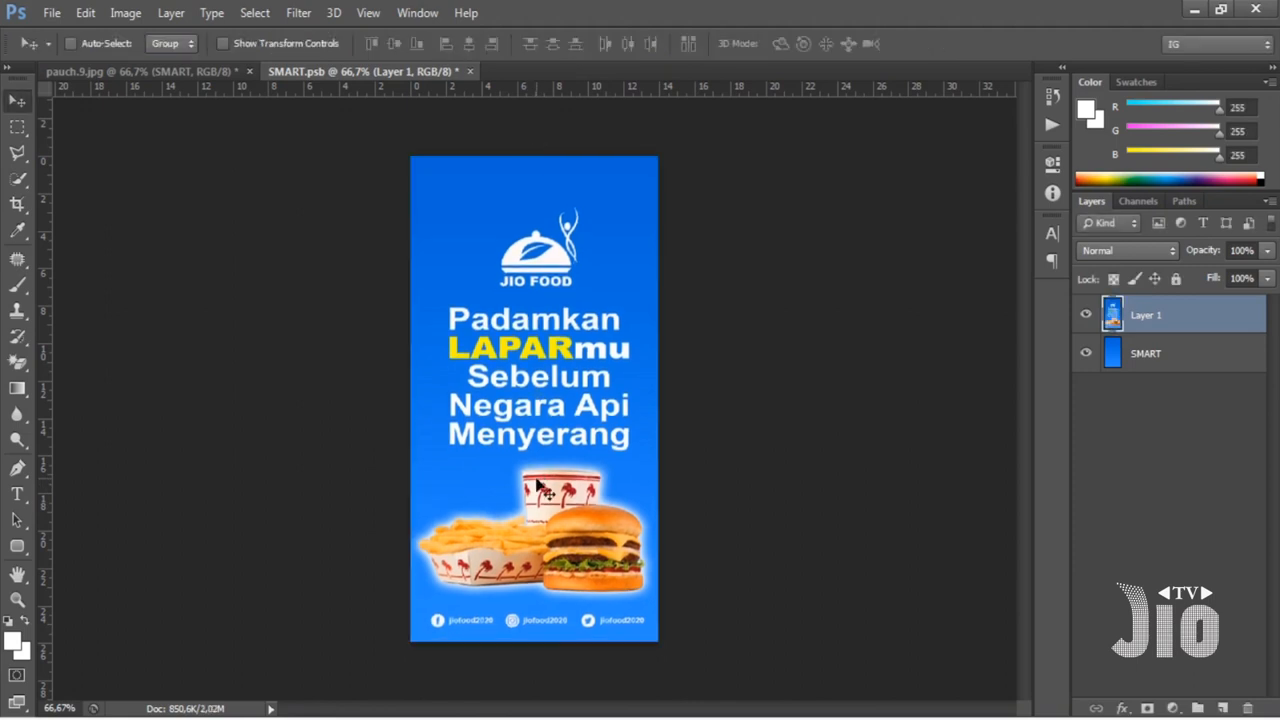
key(ctrl+s)
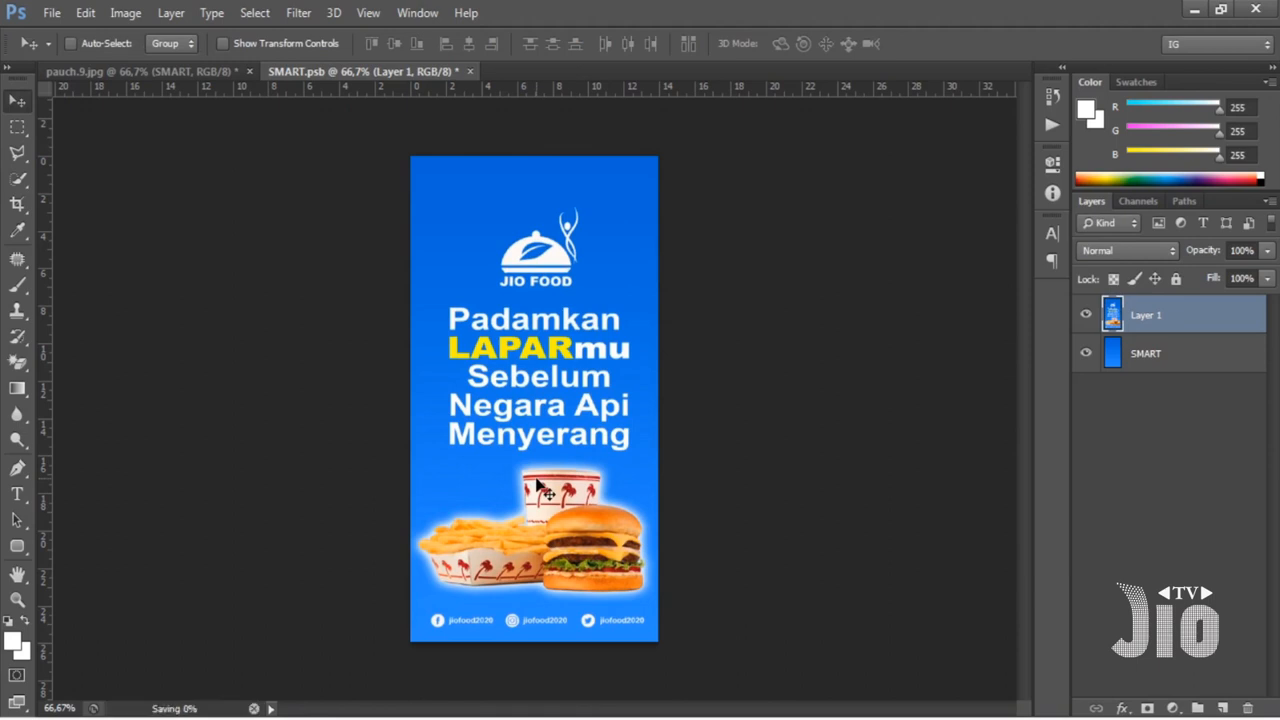
click(186, 72)
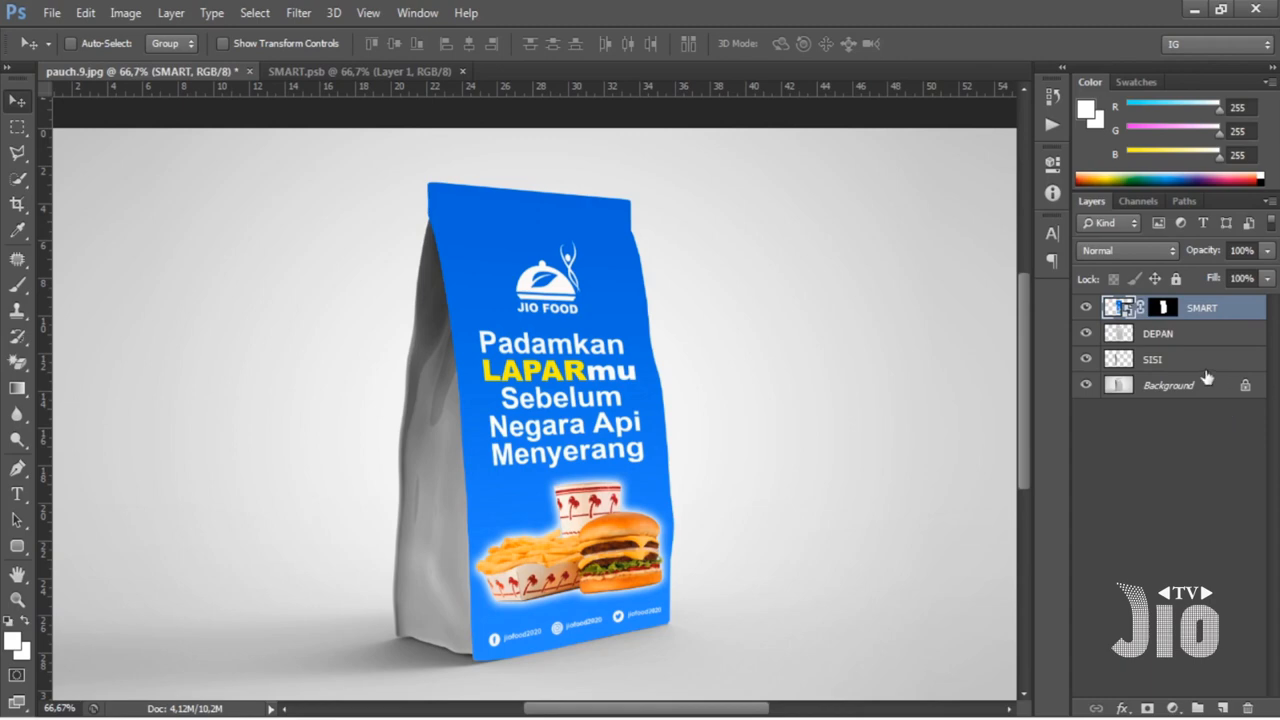
- Try the Screen, Color, Overlay and Linear Dodge (Add) blend modes on the SMART layer
click(1127, 251)
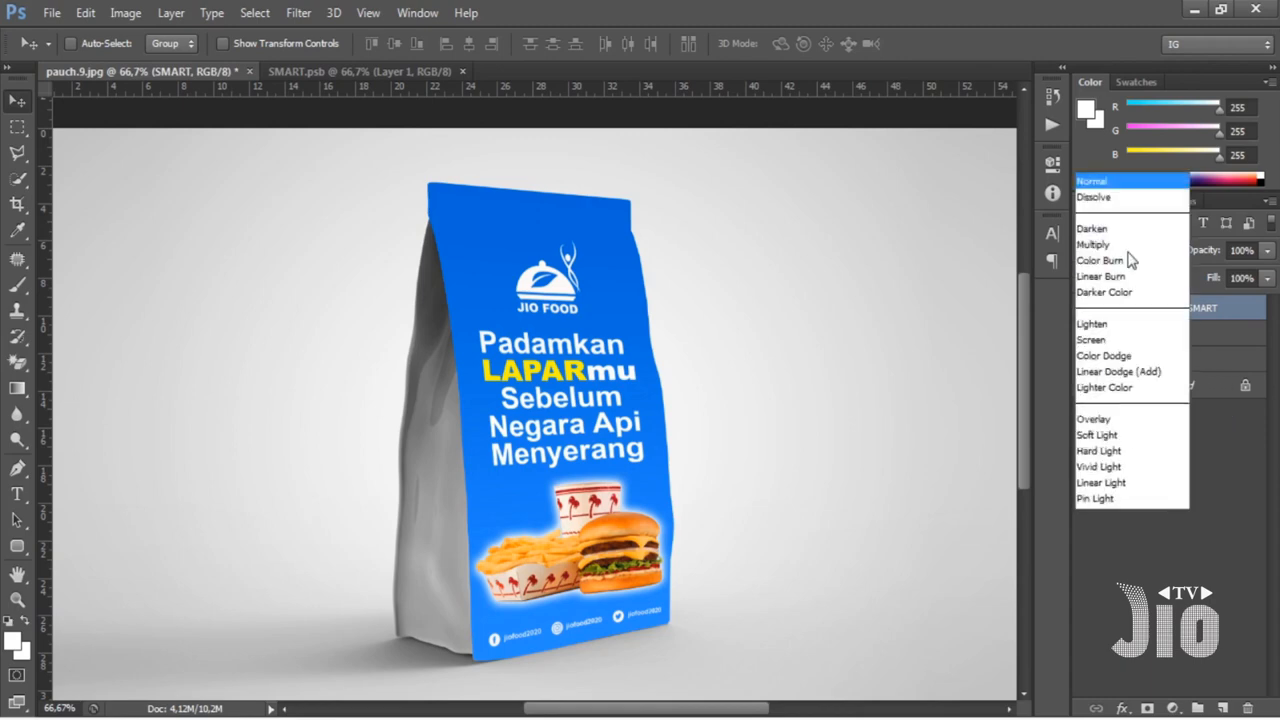
click(1108, 176)
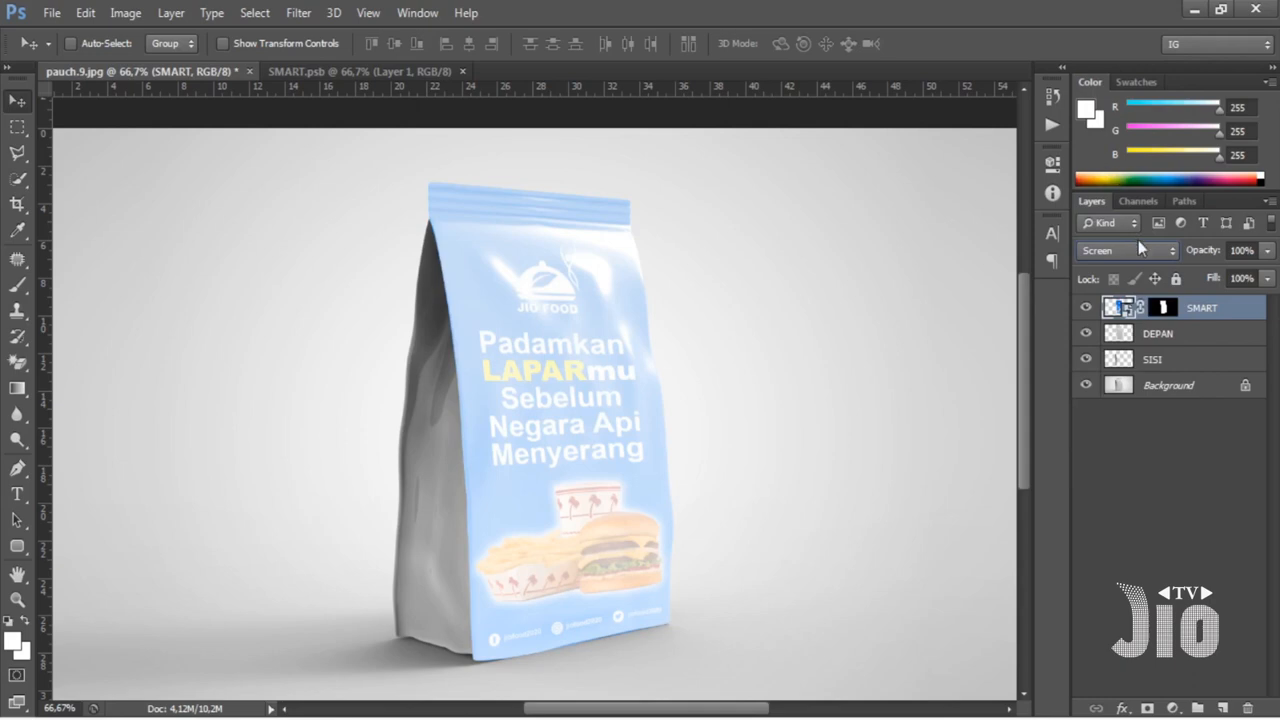
click(1138, 250)
click(1140, 183)
click(1138, 252)
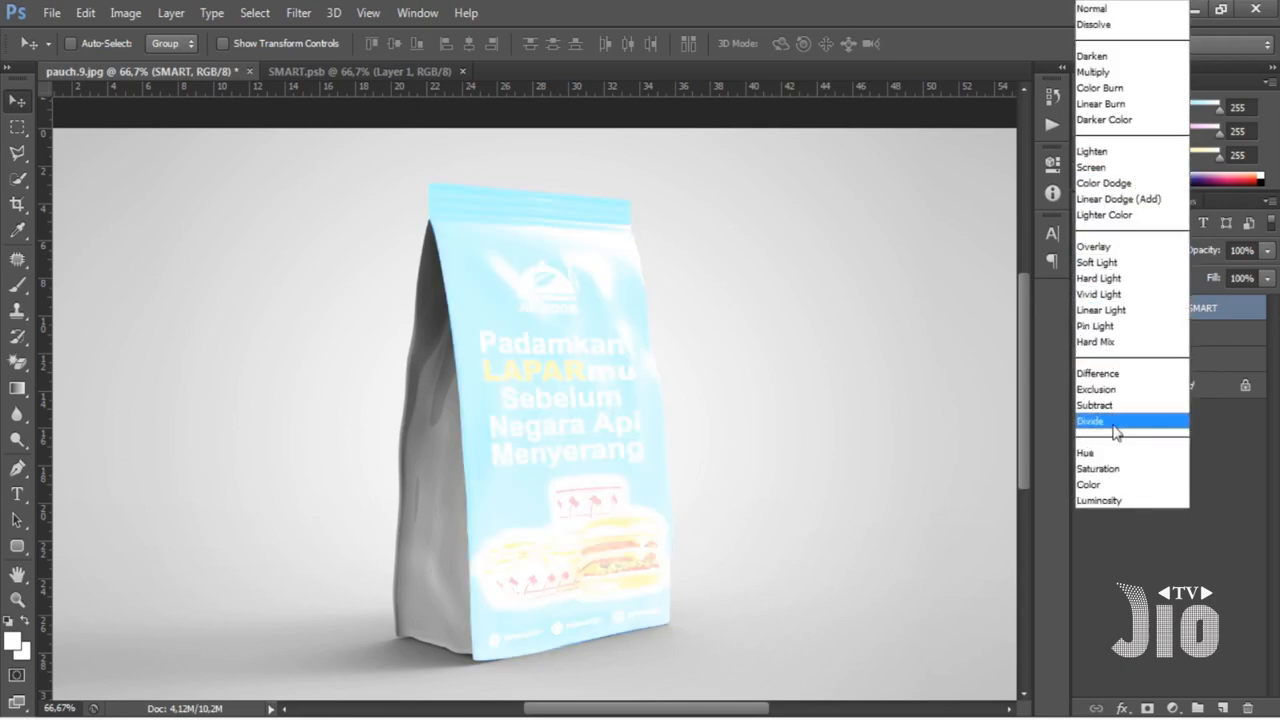
click(1108, 490)
click(1130, 252)
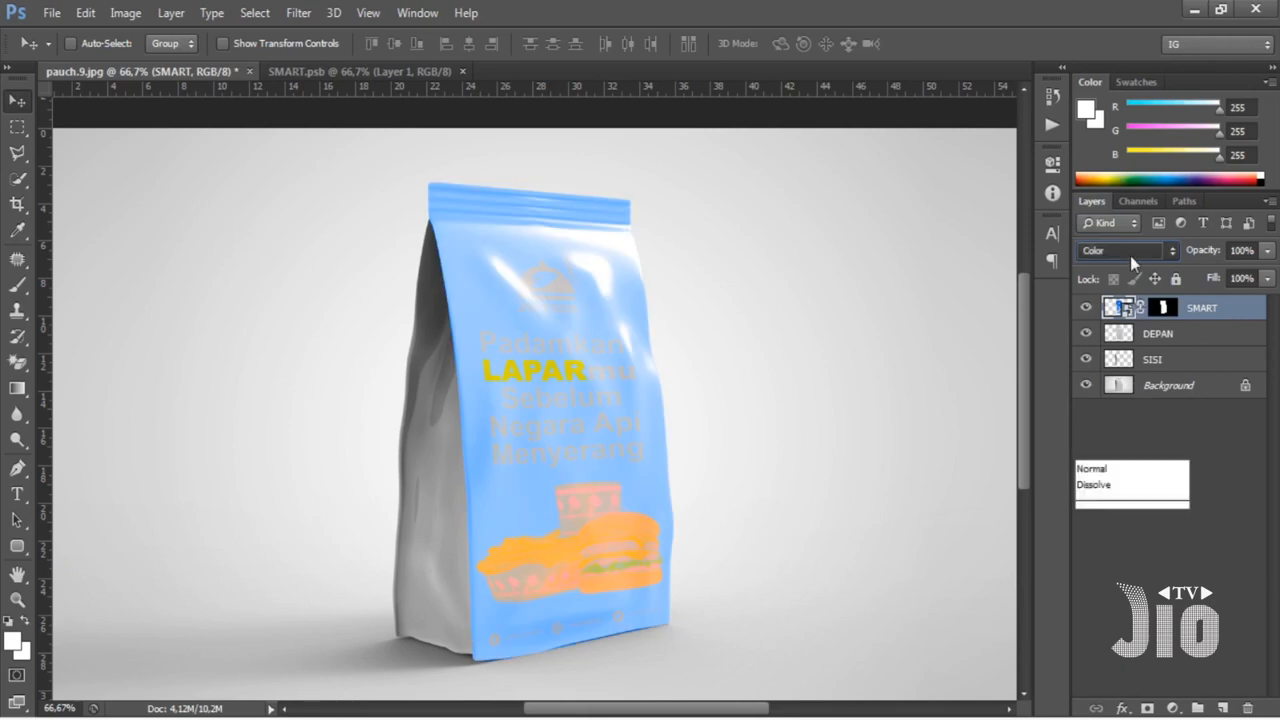
click(1094, 246)
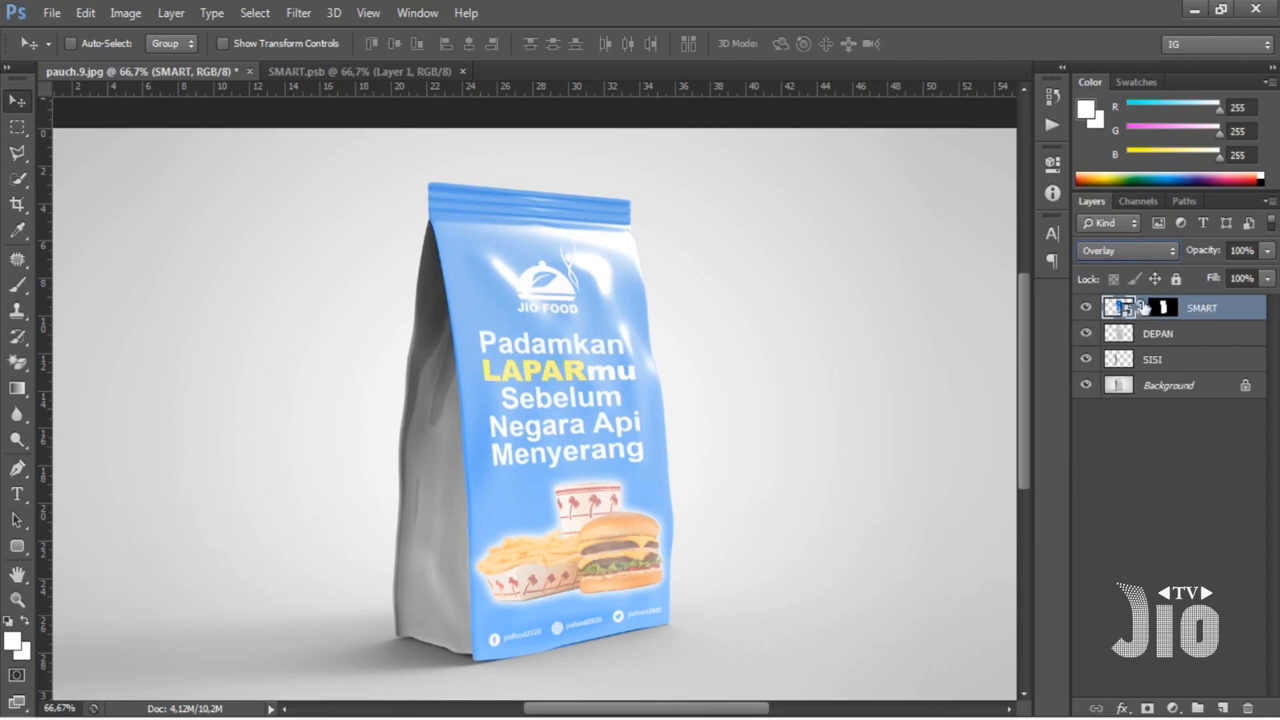
click(1150, 251)
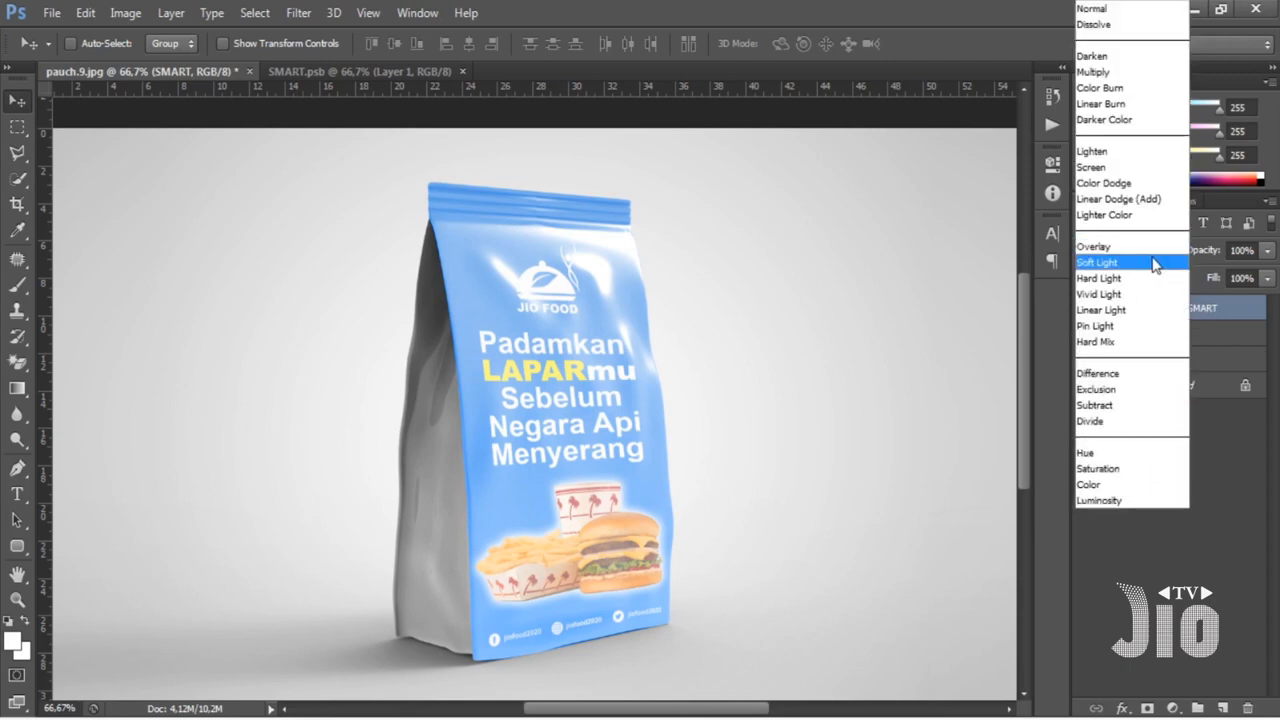
click(1140, 167)
click(1142, 256)
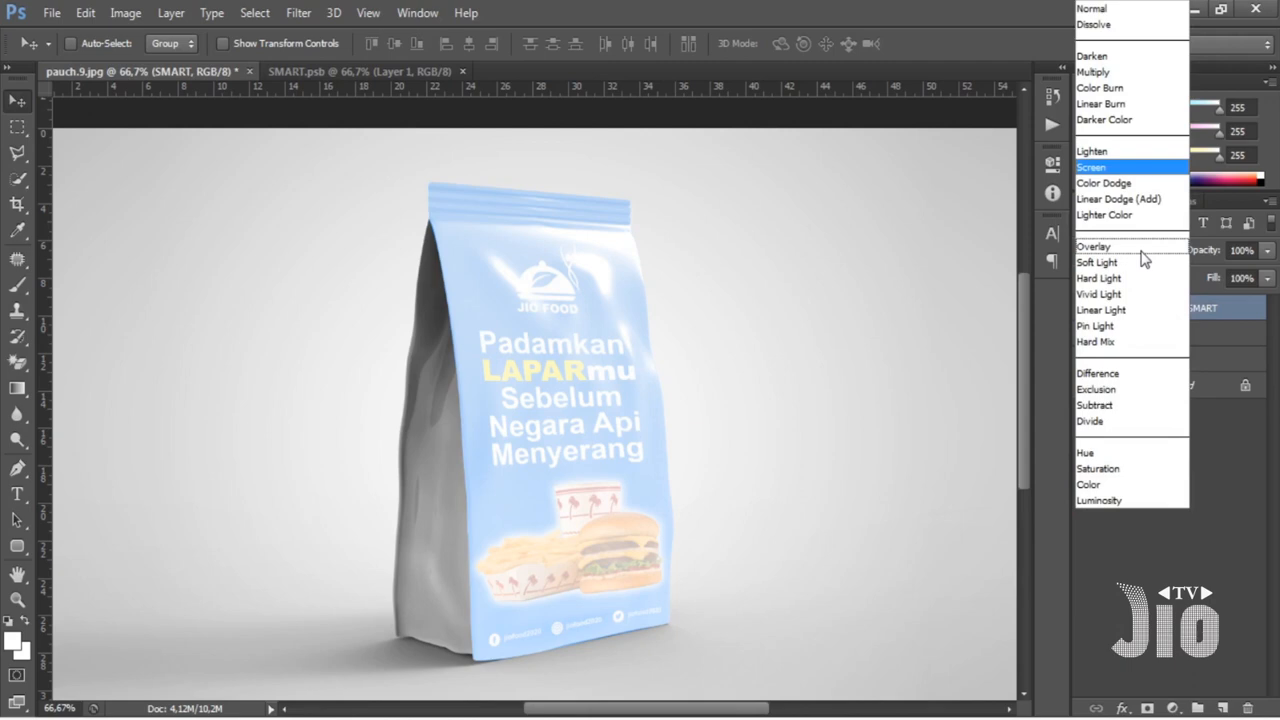
click(1136, 198)
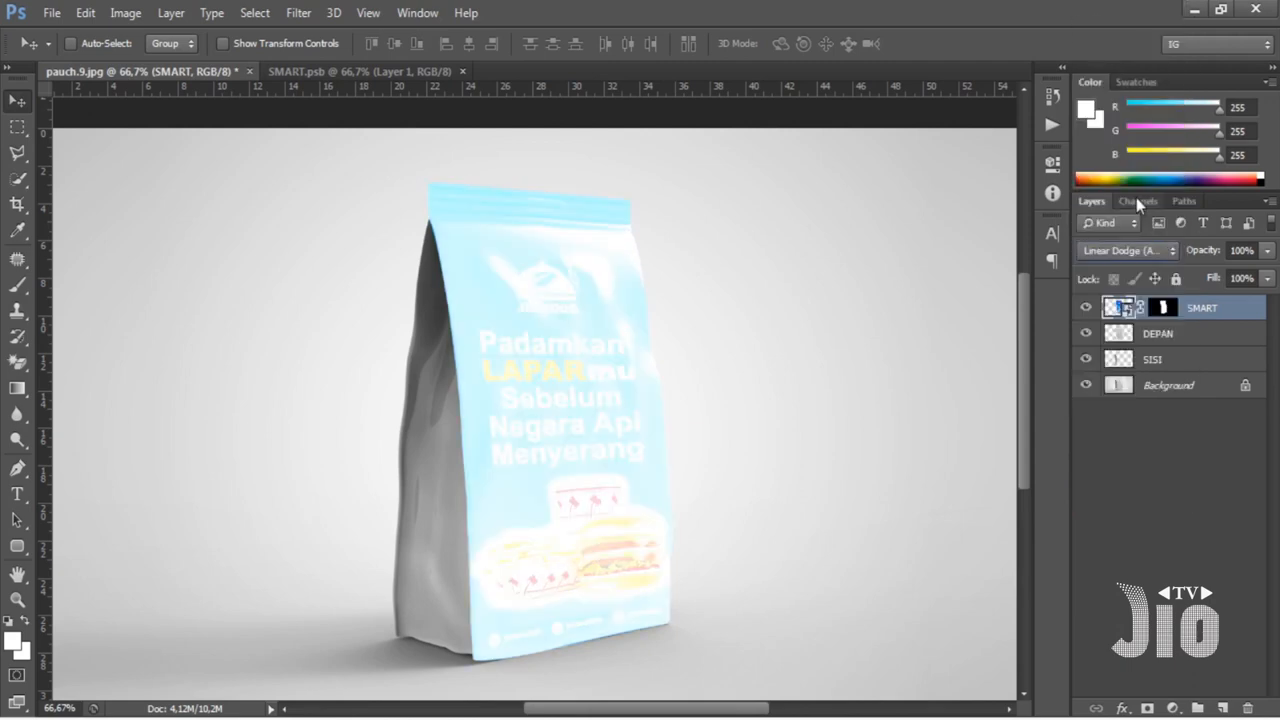
- Set the SMART layer's blend mode to Multiply
click(1137, 253)
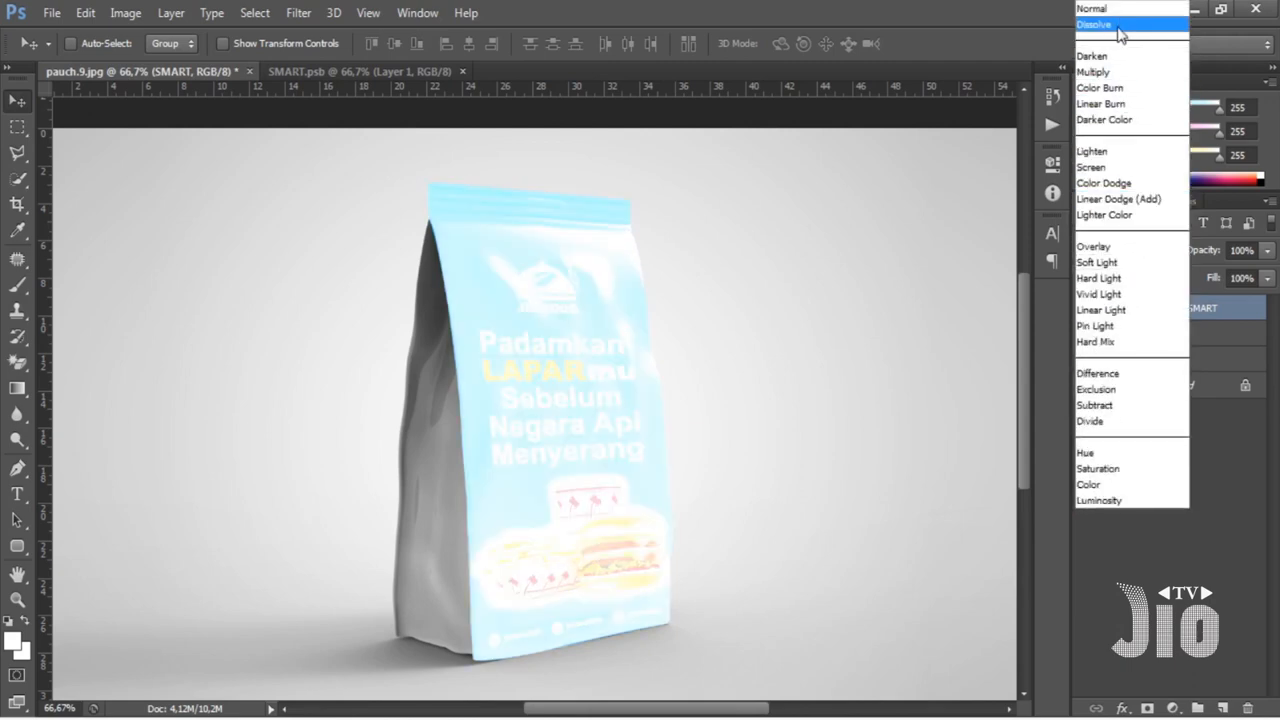
click(1120, 26)
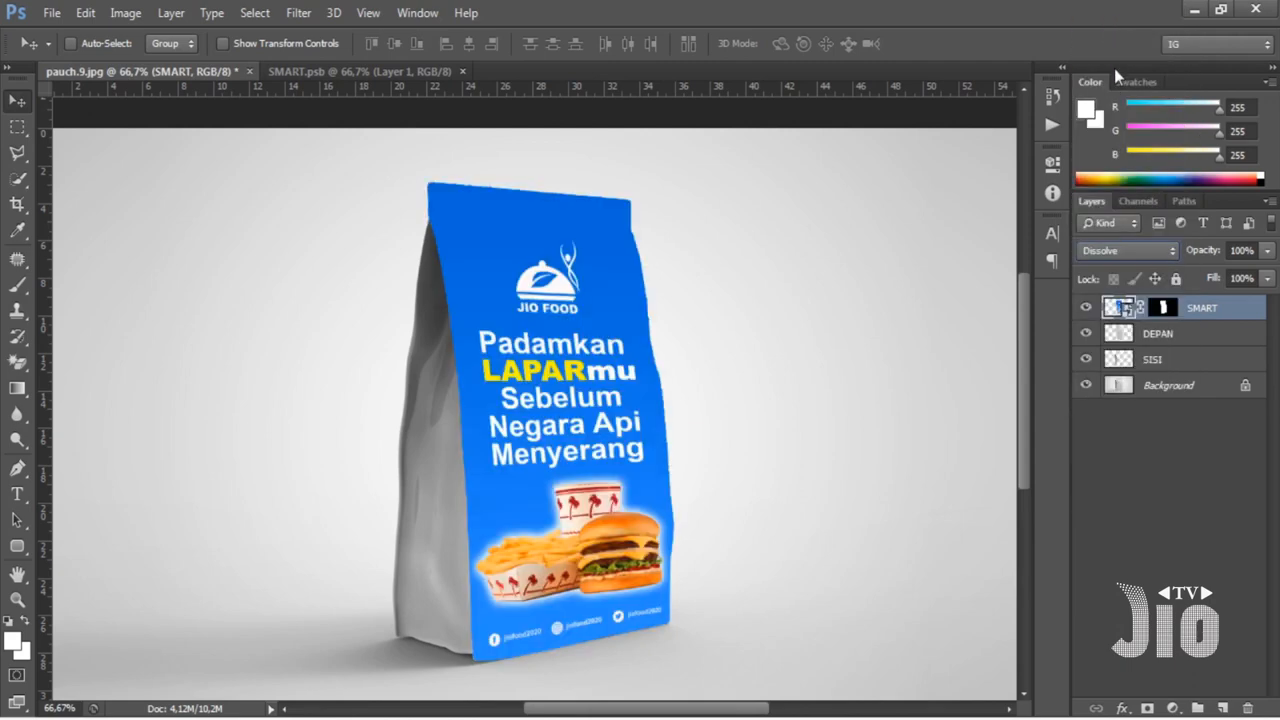
key(Down)
key(Down)
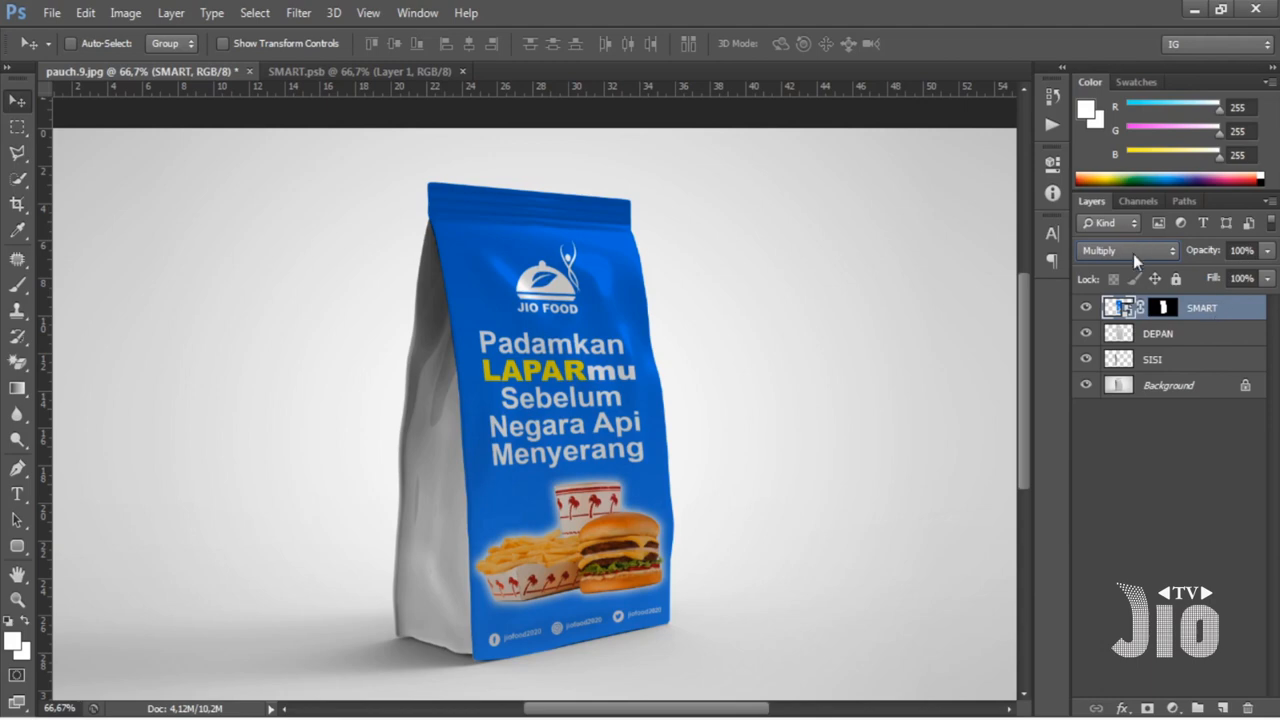
- Duplicate the DEPAN layer, place the copy above SMART, and set its blend mode to Screen
click(1150, 343)
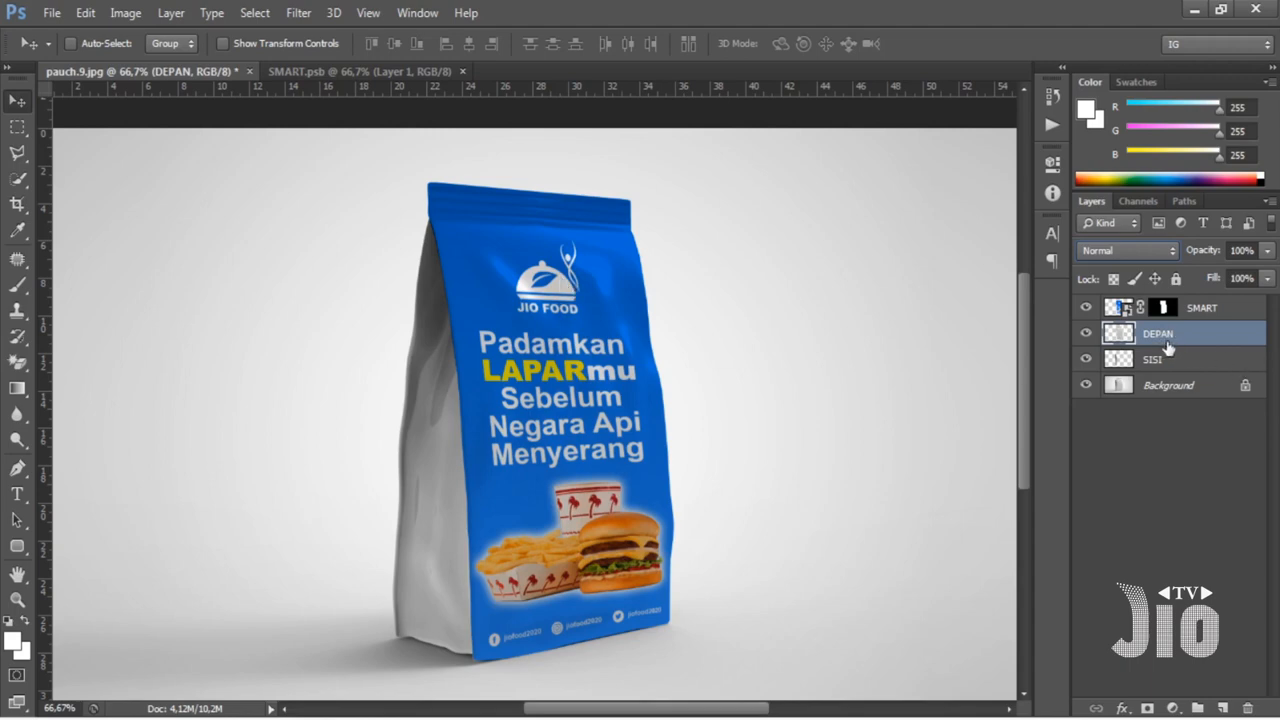
key(ctrl+j)
drag(1170, 342, 1175, 307)
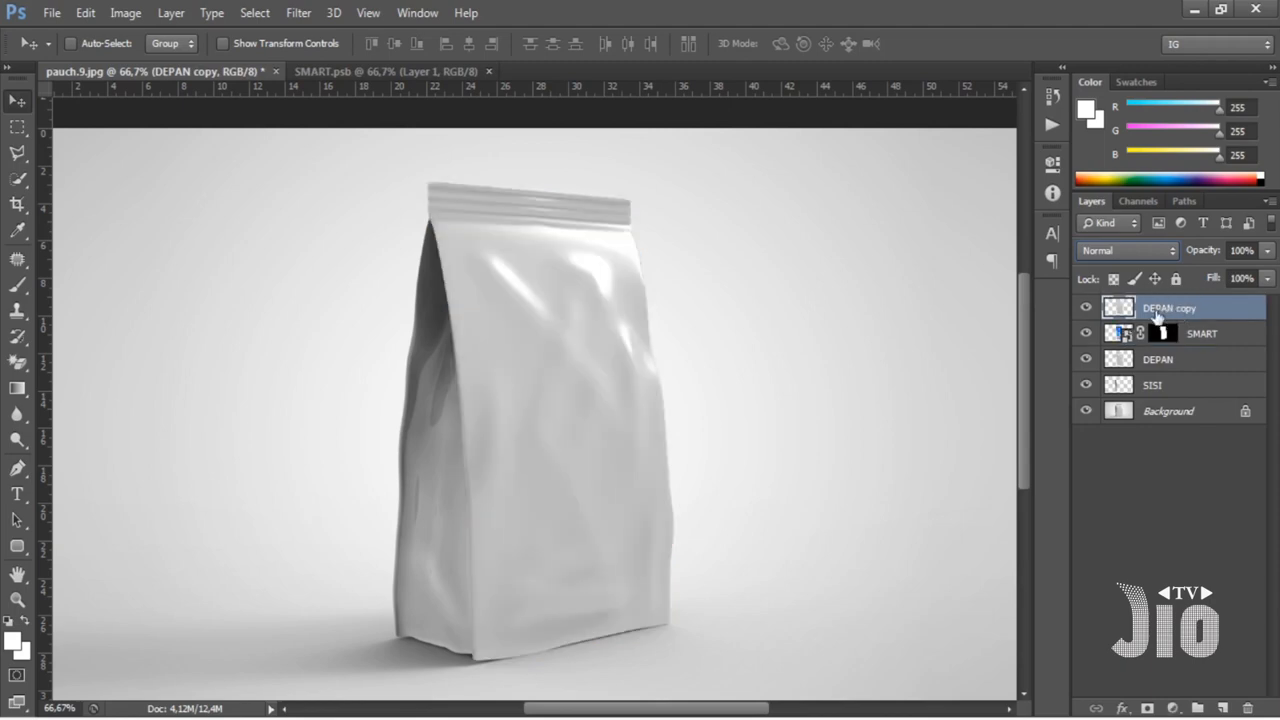
click(1158, 250)
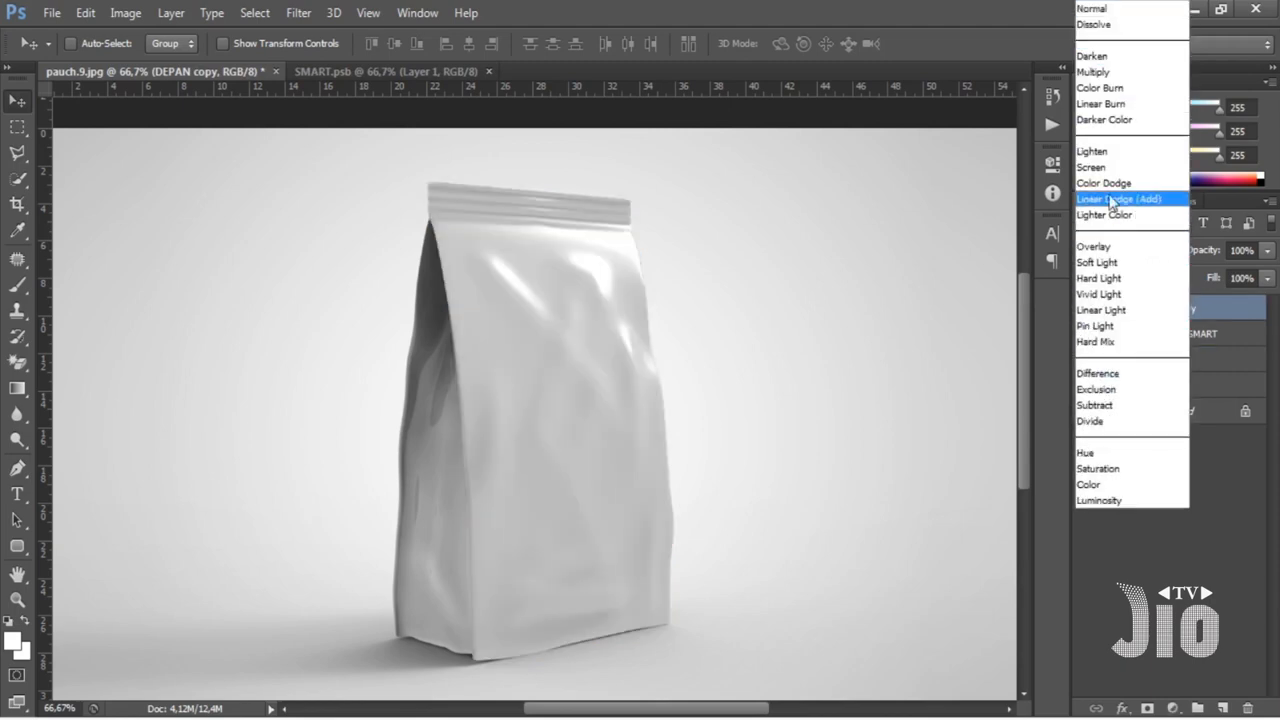
click(1116, 163)
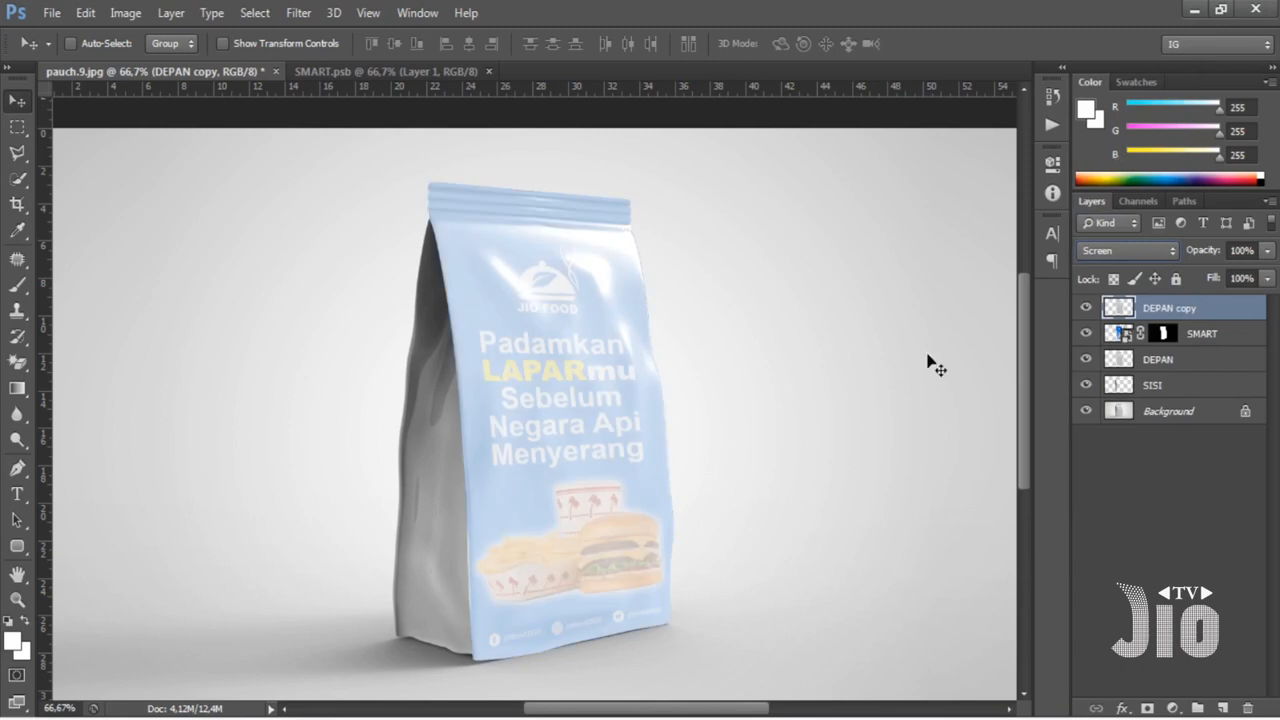
- Apply Levels to the DEPAN copy layer with the black input at 148, midtones at 0.30 and white at 255
click(131, 17)
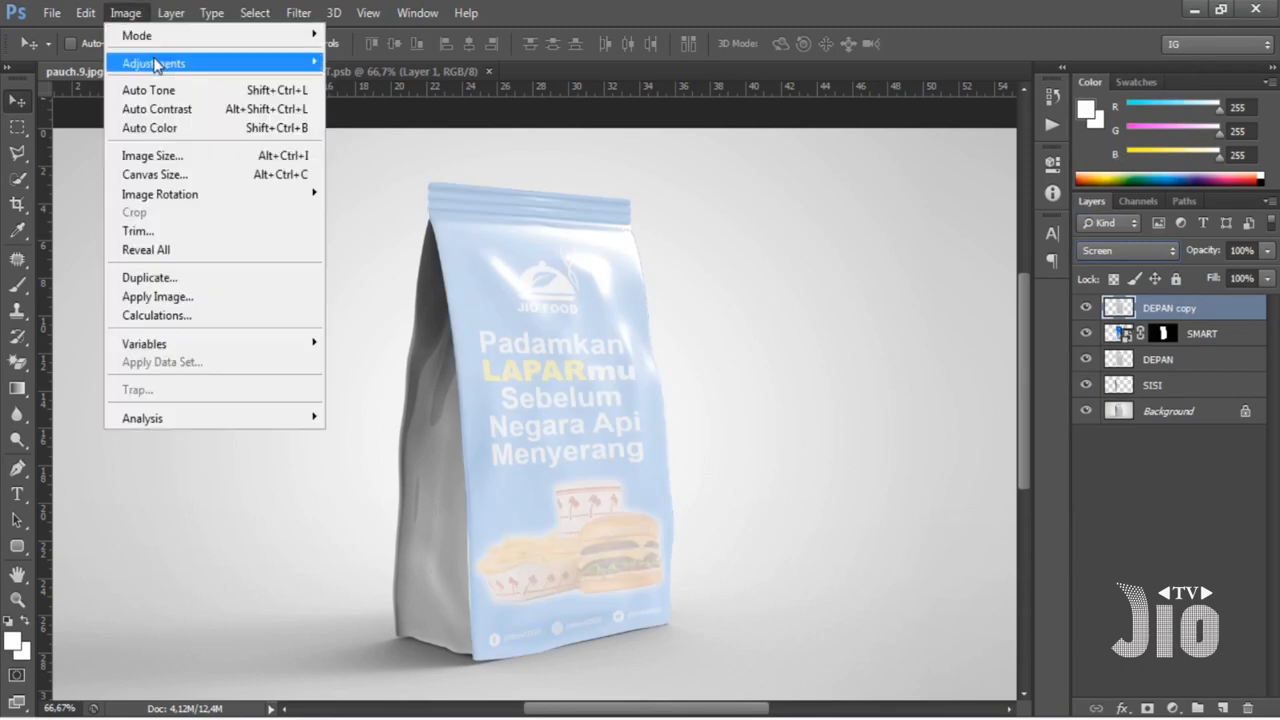
mouse_move(265, 66)
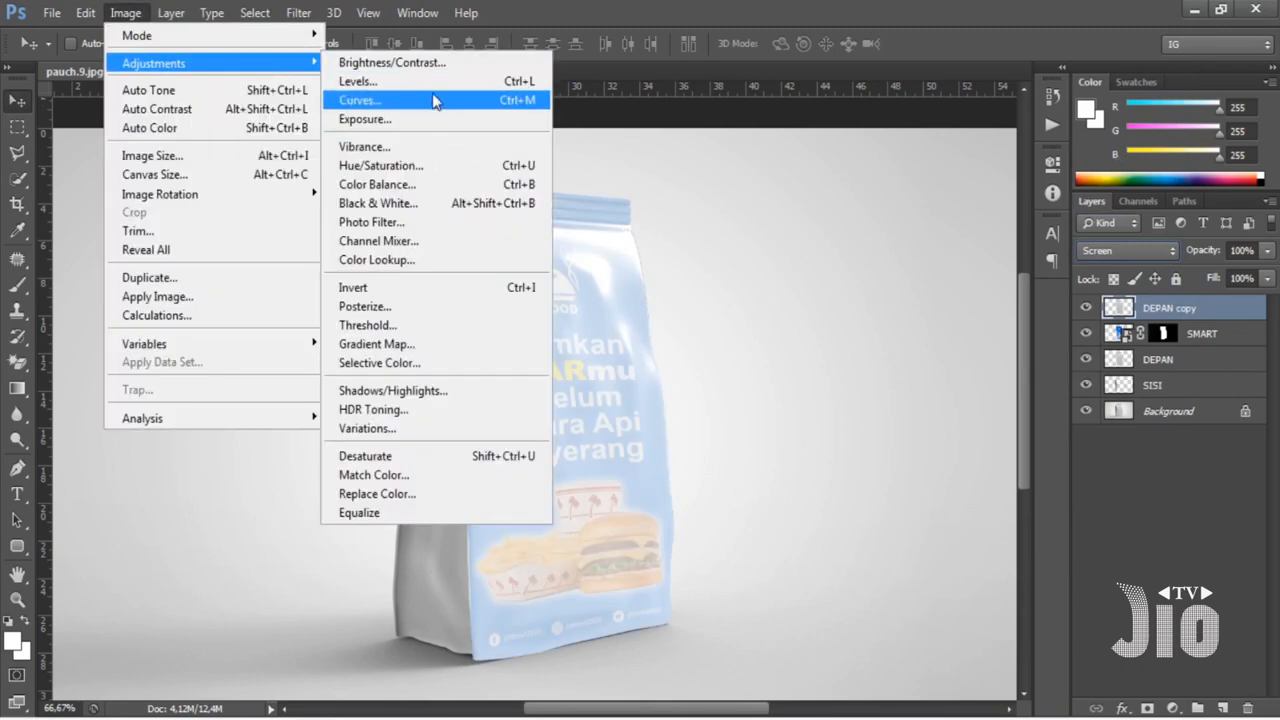
click(428, 84)
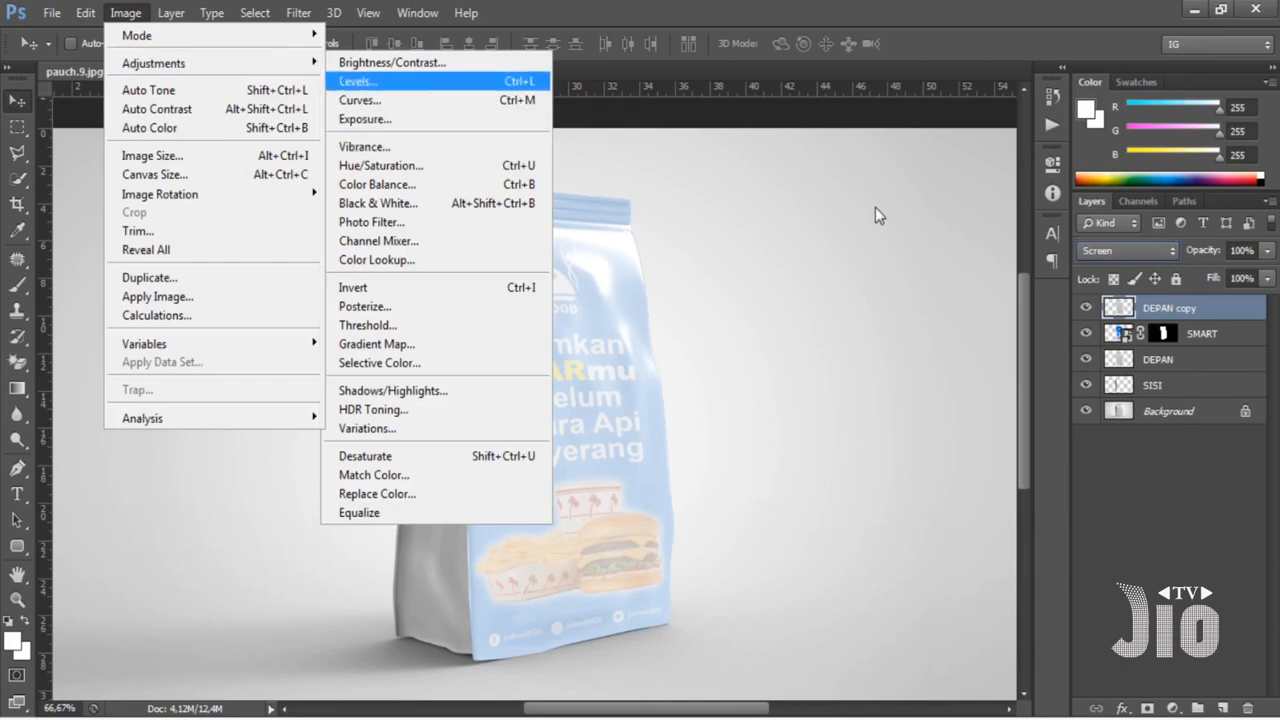
drag(814, 295, 902, 295)
drag(983, 303, 1027, 298)
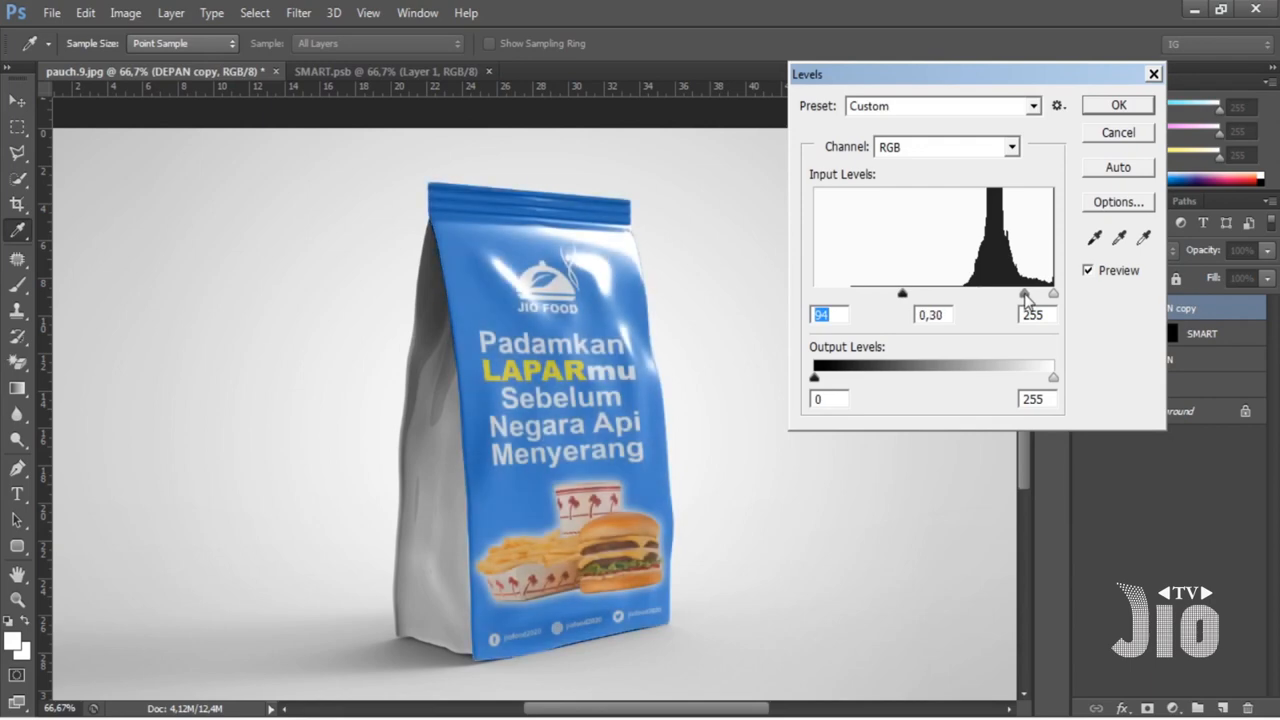
drag(906, 297, 951, 297)
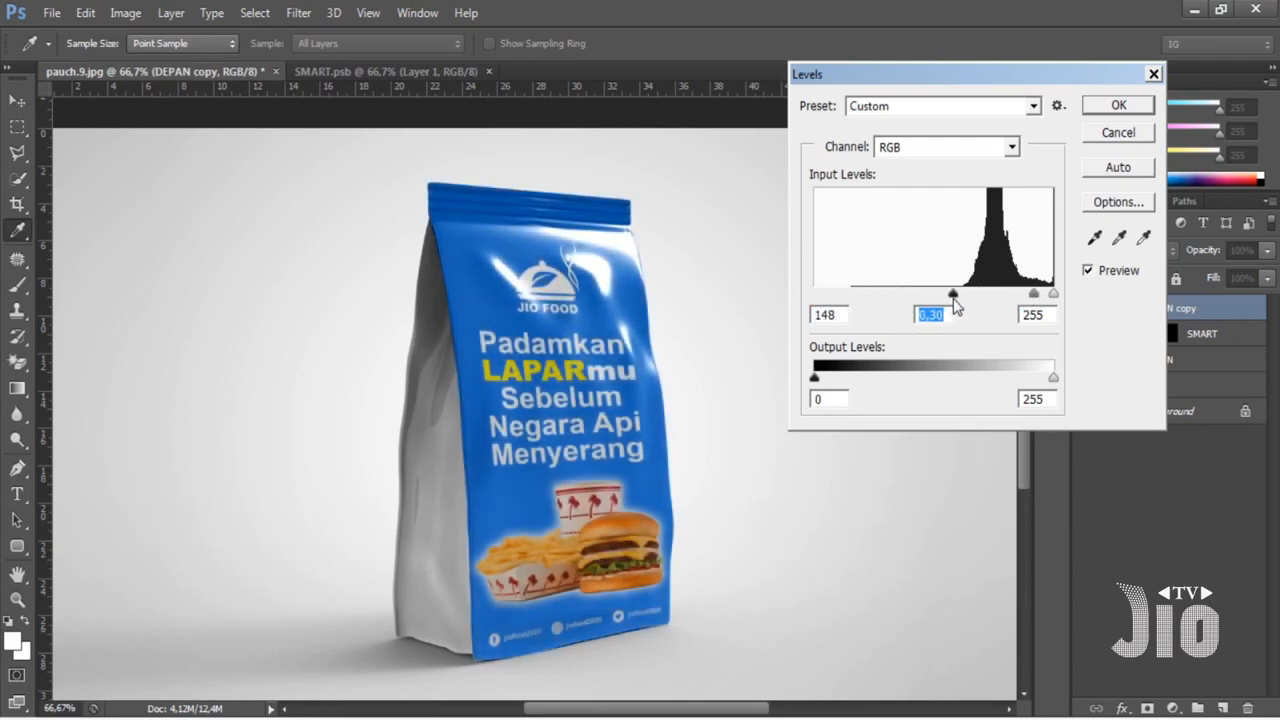
click(1118, 105)
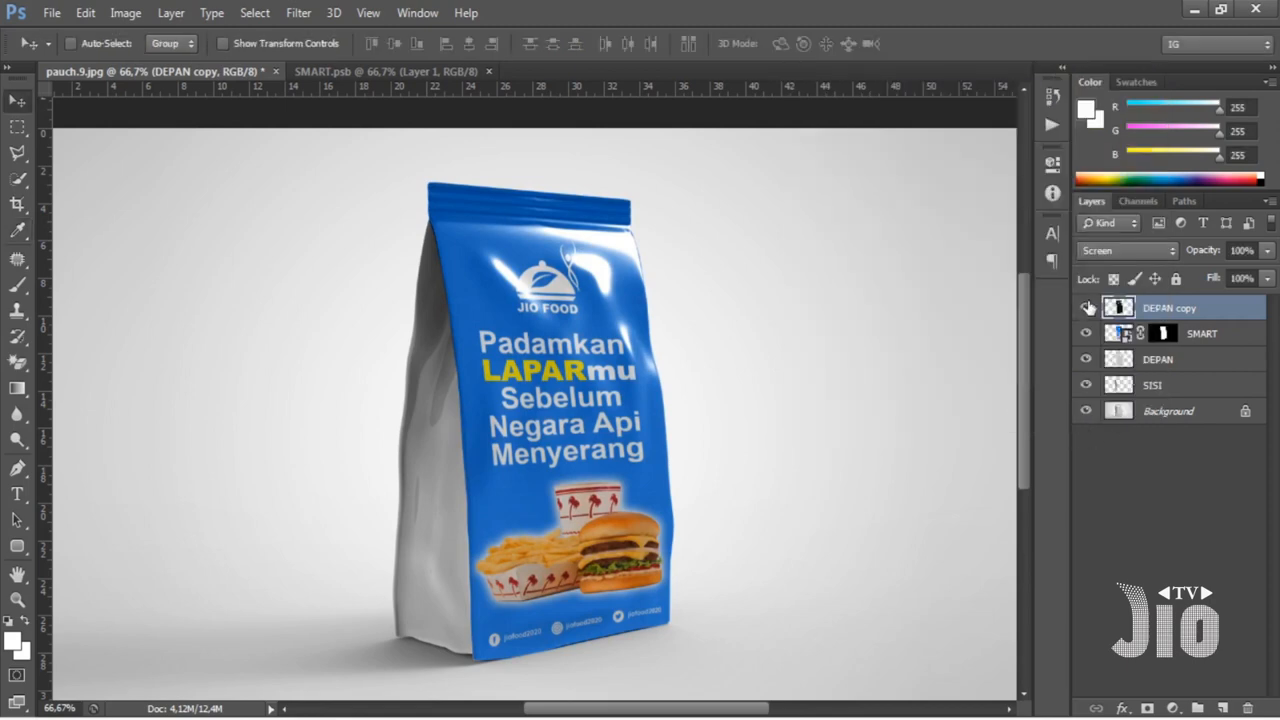
- Compare the pouch with and without the DEPAN copy highlights, and reduce that layer's opacity to 92%
click(1087, 307)
click(1087, 307)
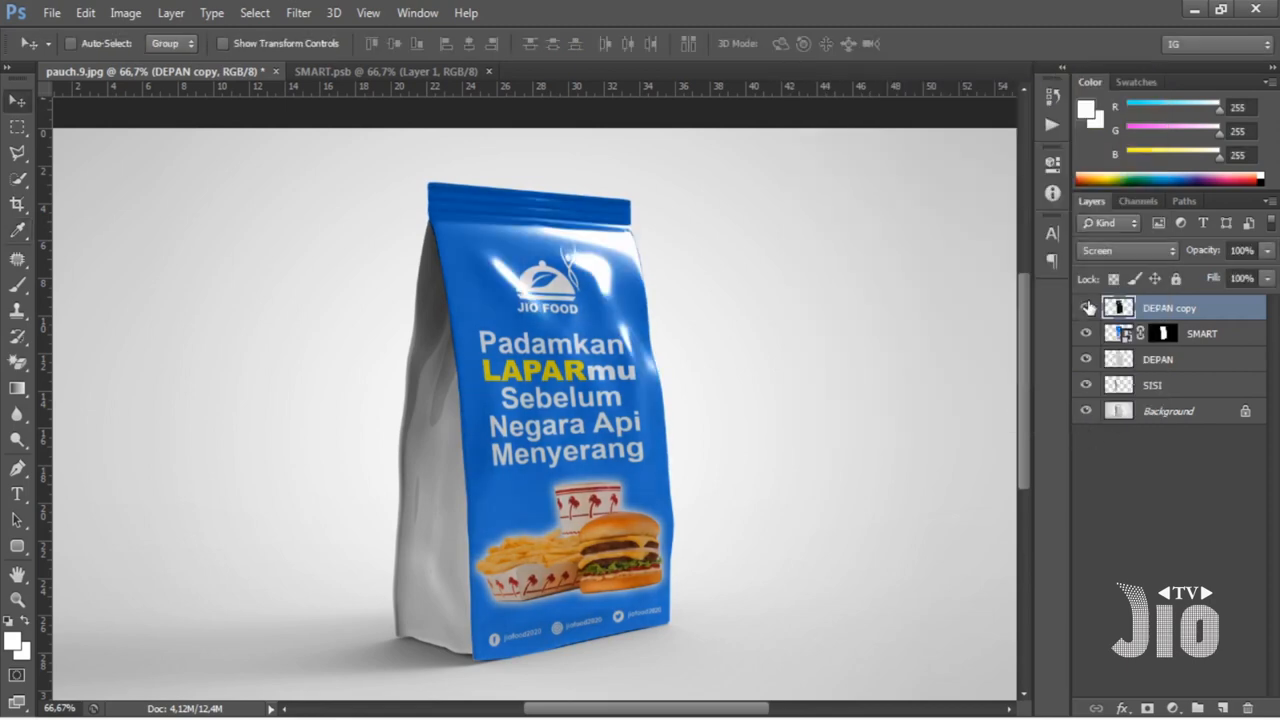
click(1087, 307)
click(1087, 307)
click(1267, 250)
mouse_move(1266, 272)
mouse_down()
mouse_move(1228, 276)
mouse_move(1262, 278)
mouse_up()
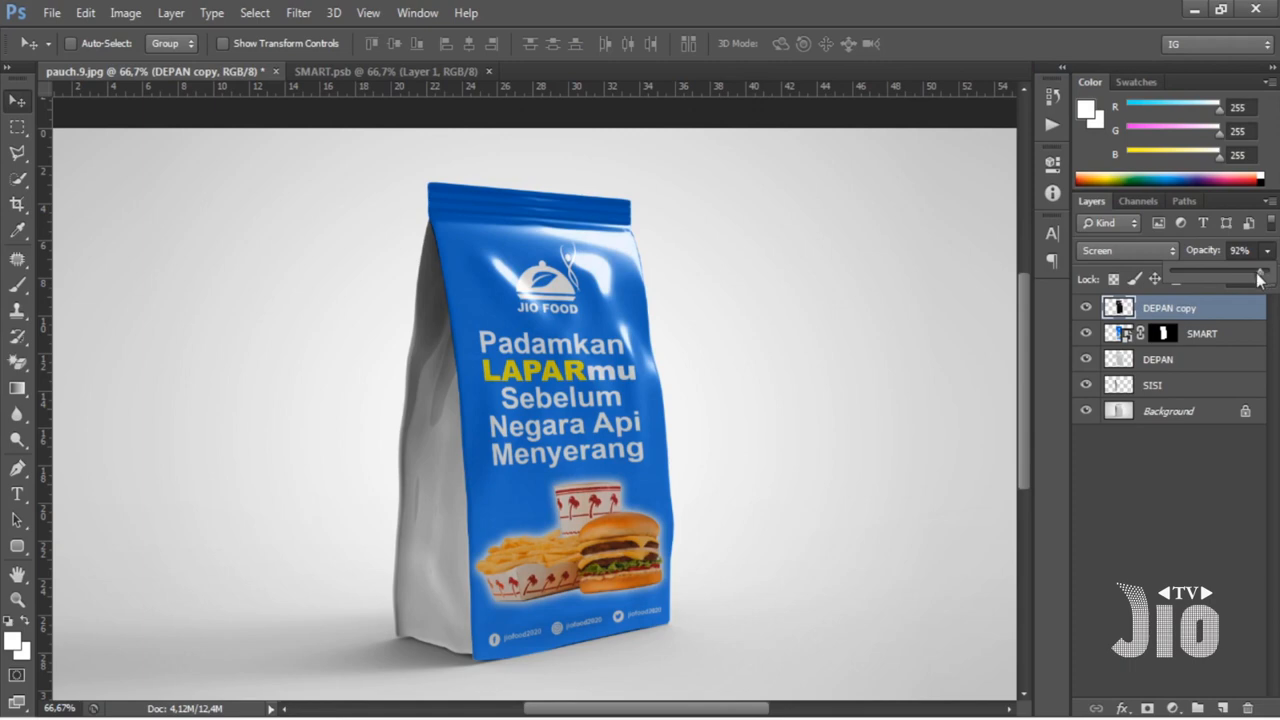
- Select the SISI layer, hide the Background, and toggle SISI's visibility to check the side panel, leaving it shown
click(1166, 392)
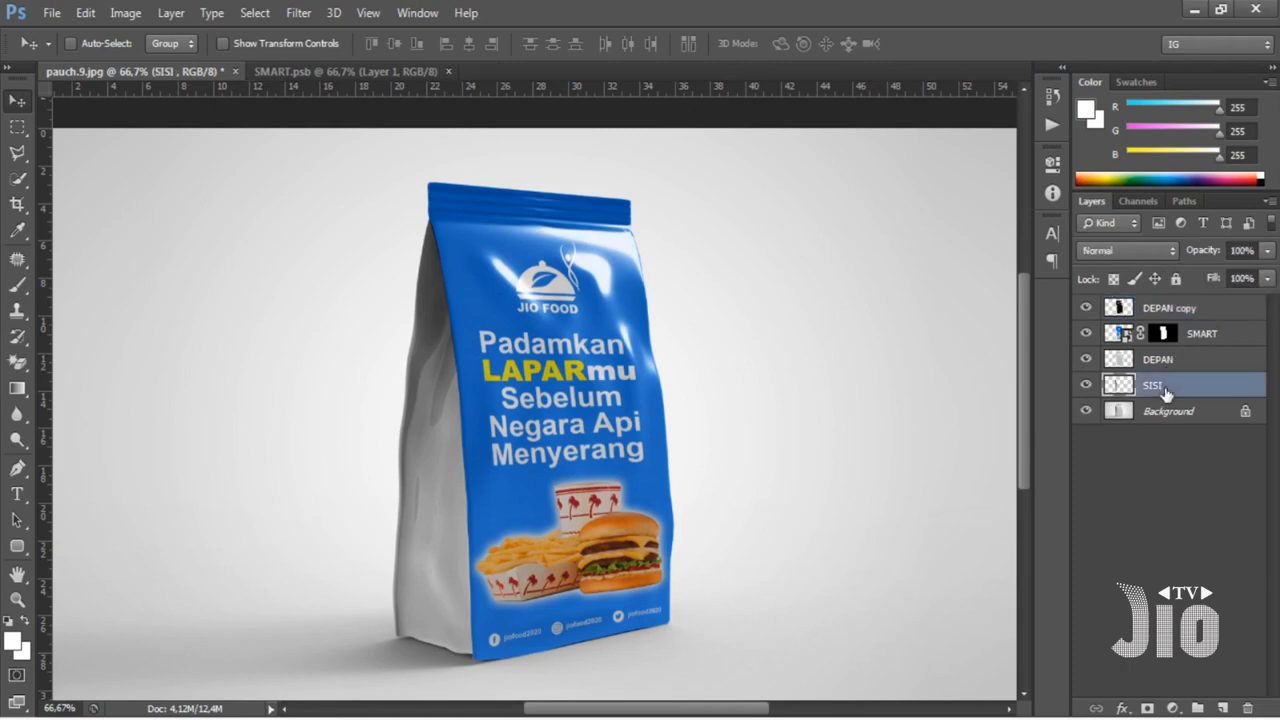
click(1086, 411)
click(1087, 388)
click(1087, 388)
click(1087, 388)
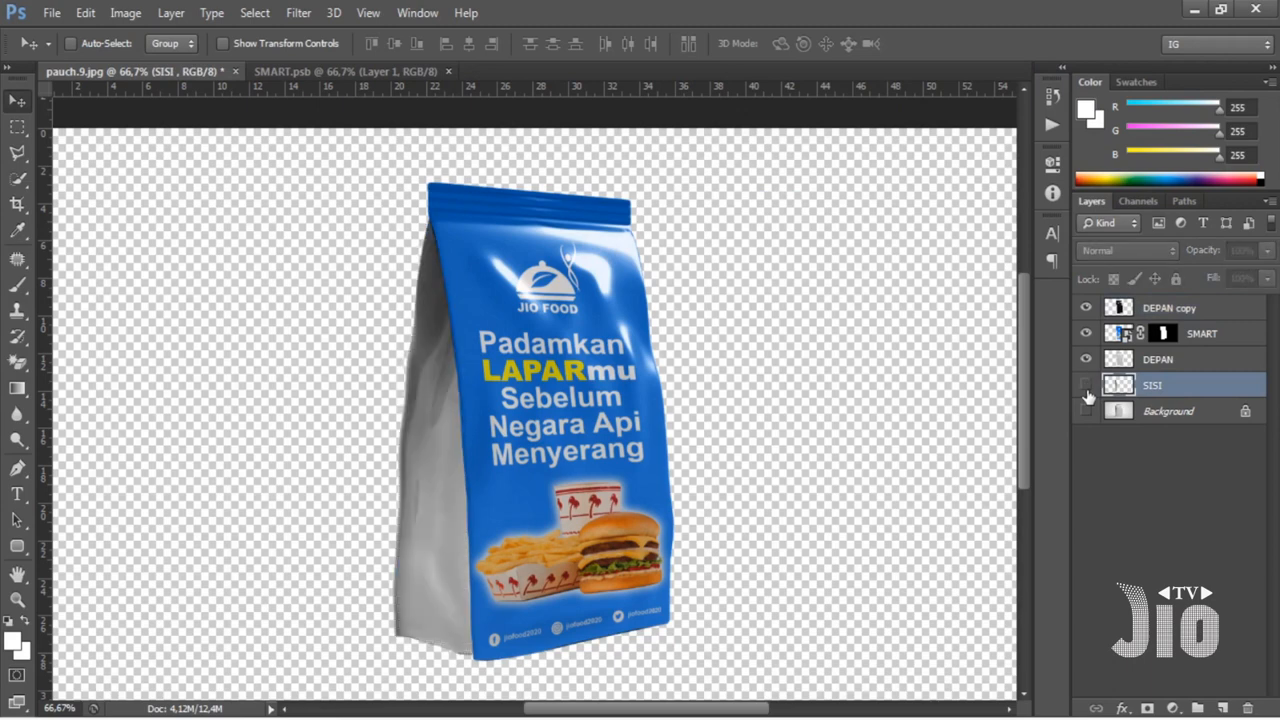
click(1087, 388)
click(1087, 388)
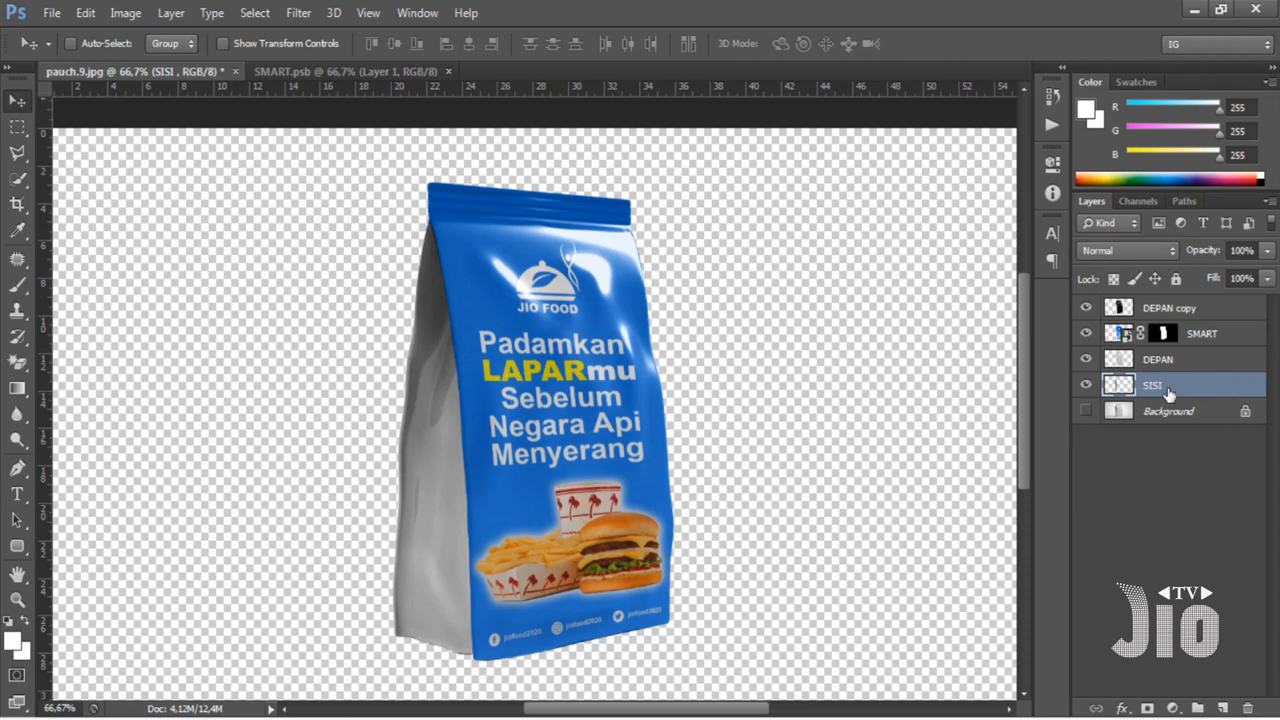
- Colorize the SISI layer with Hue/Saturation using hue 215, saturation 100 and lightness -51
key(ctrl+u)
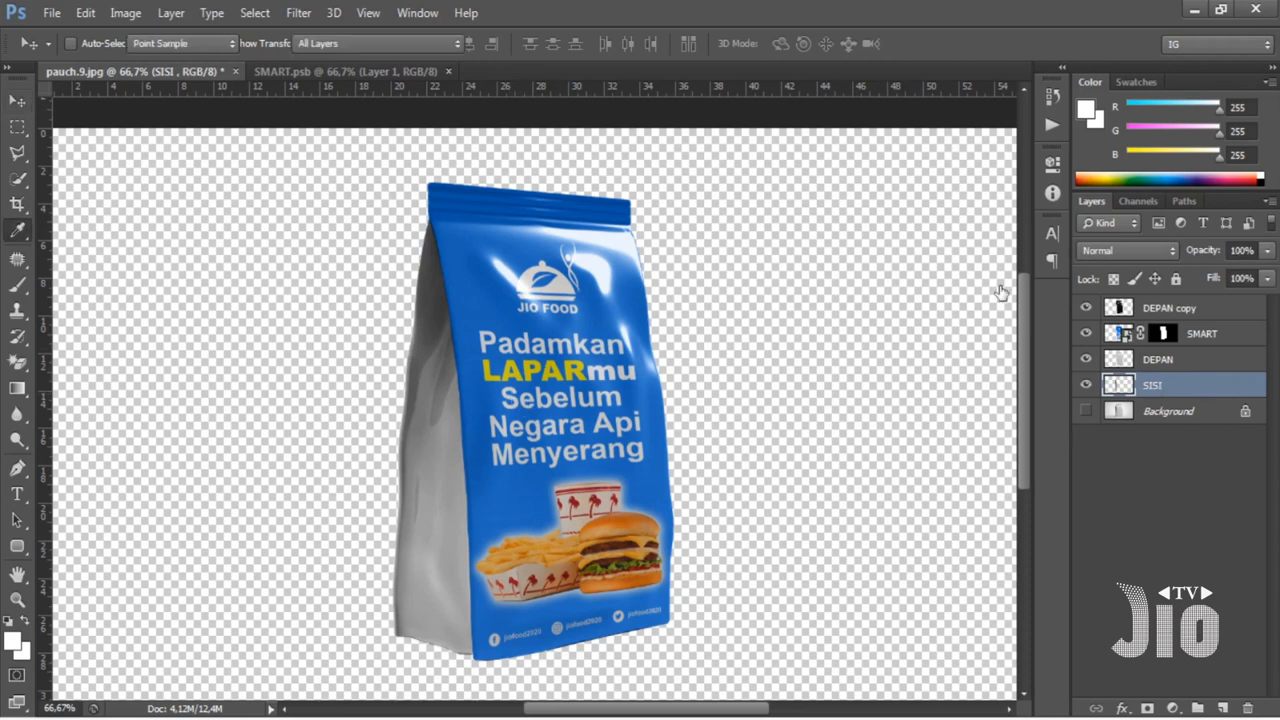
drag(921, 122, 854, 300)
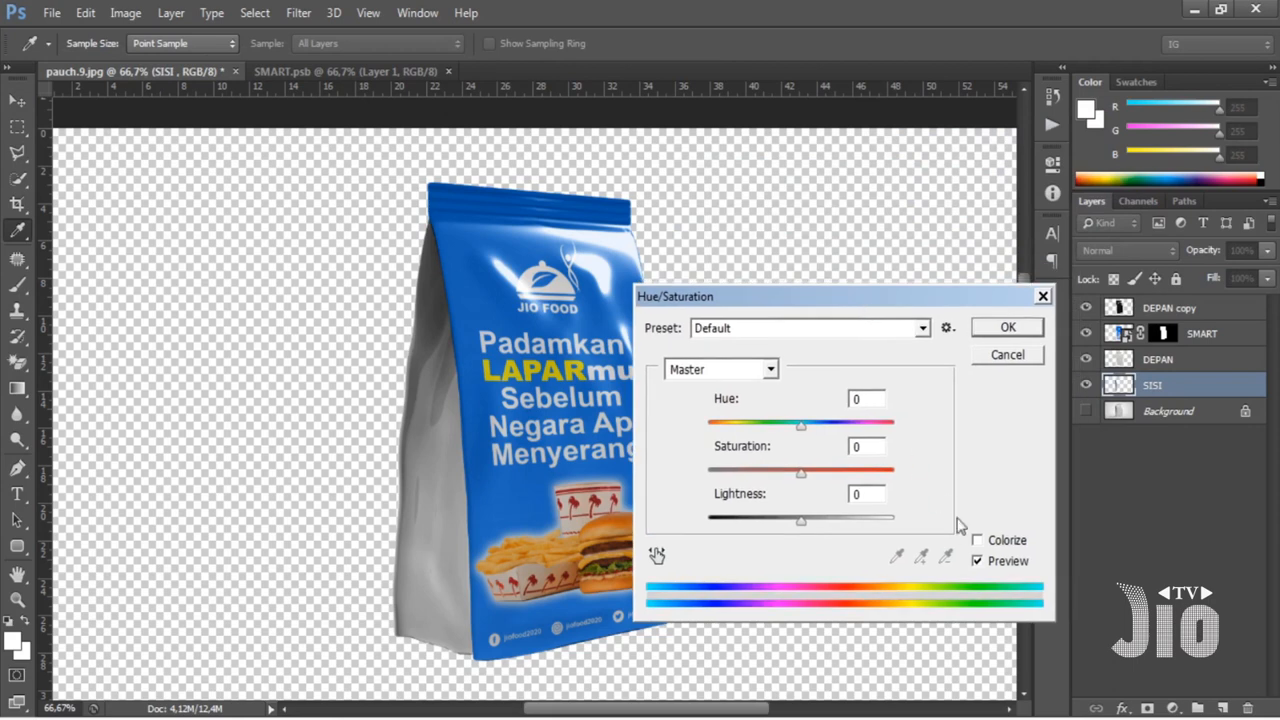
click(977, 540)
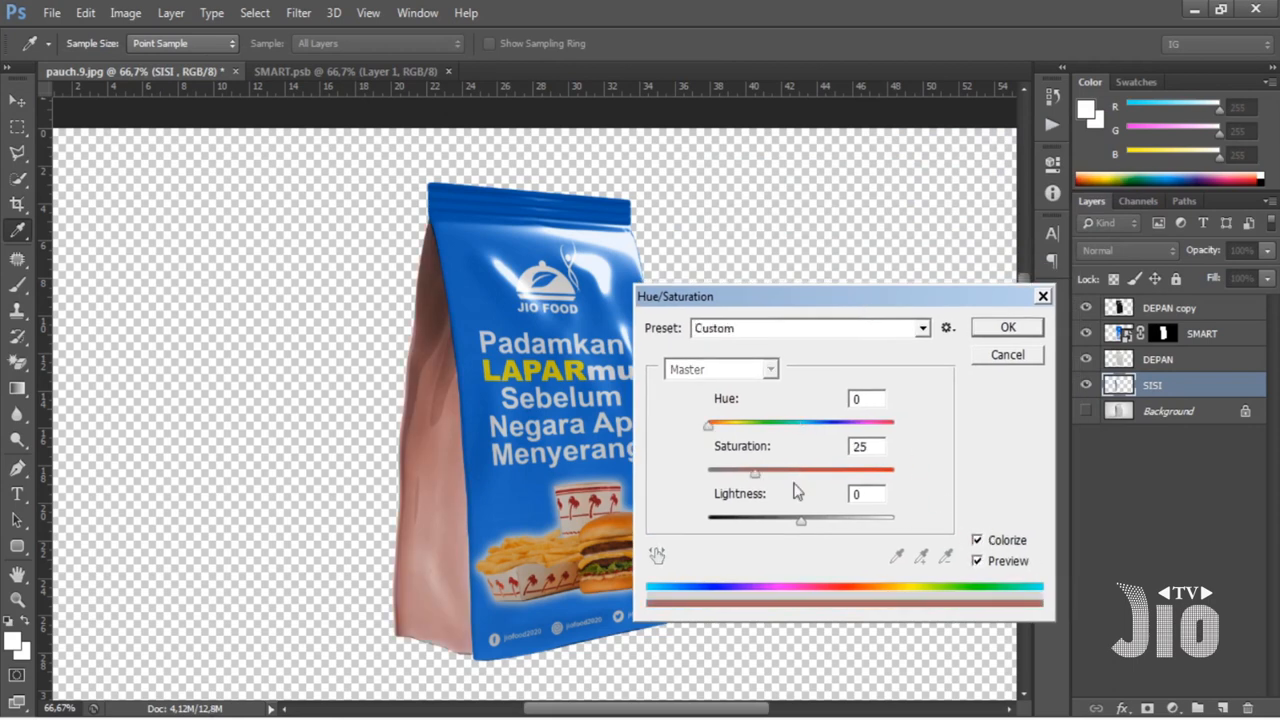
drag(710, 427, 820, 434)
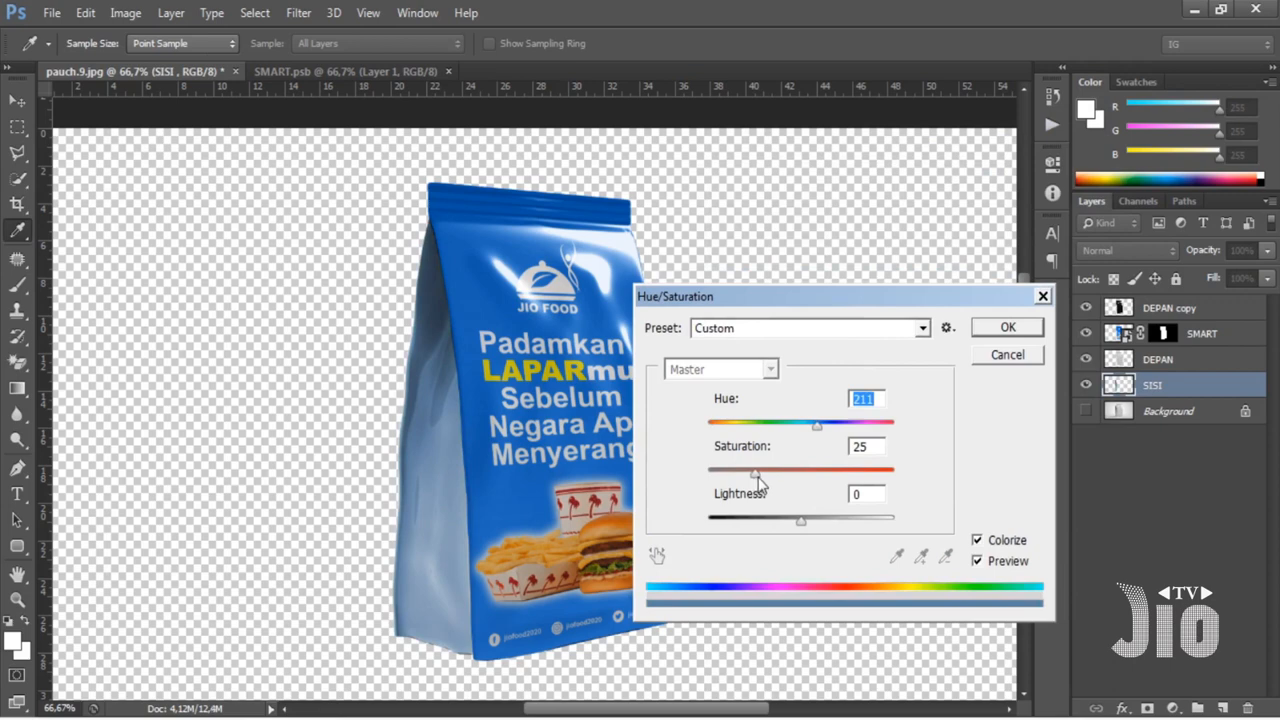
drag(758, 476, 905, 481)
click(818, 424)
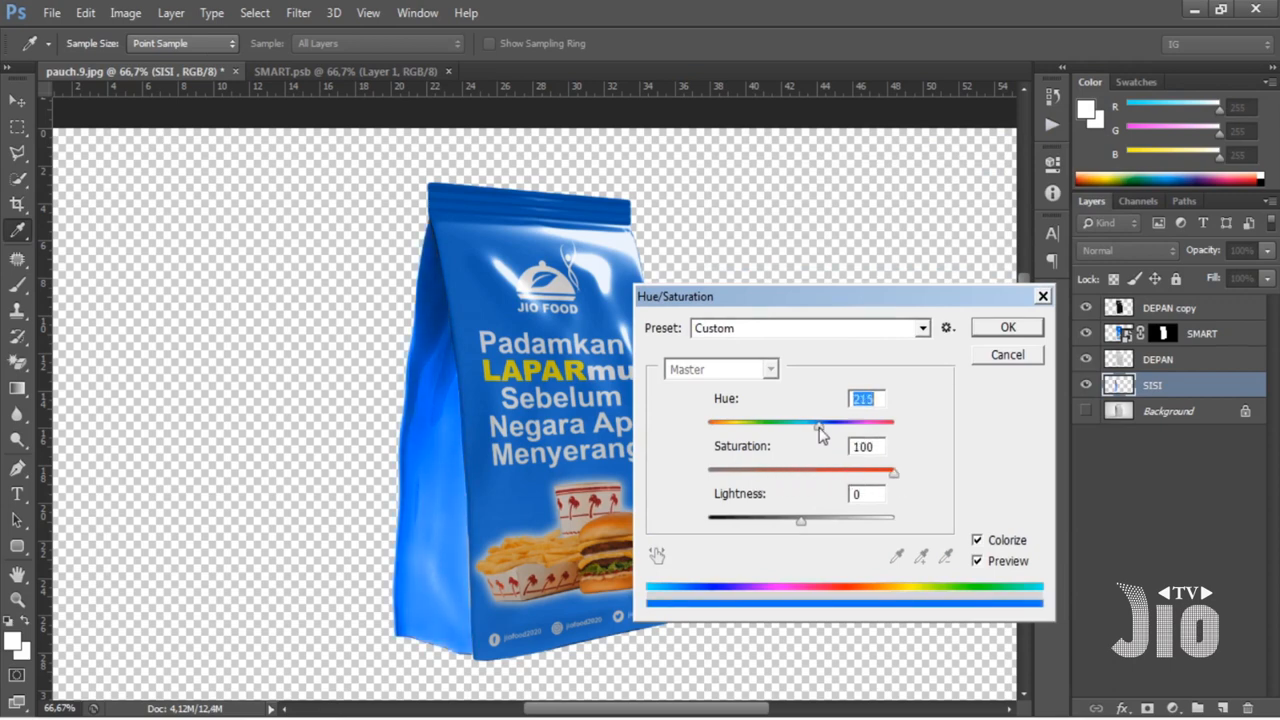
drag(802, 520, 750, 526)
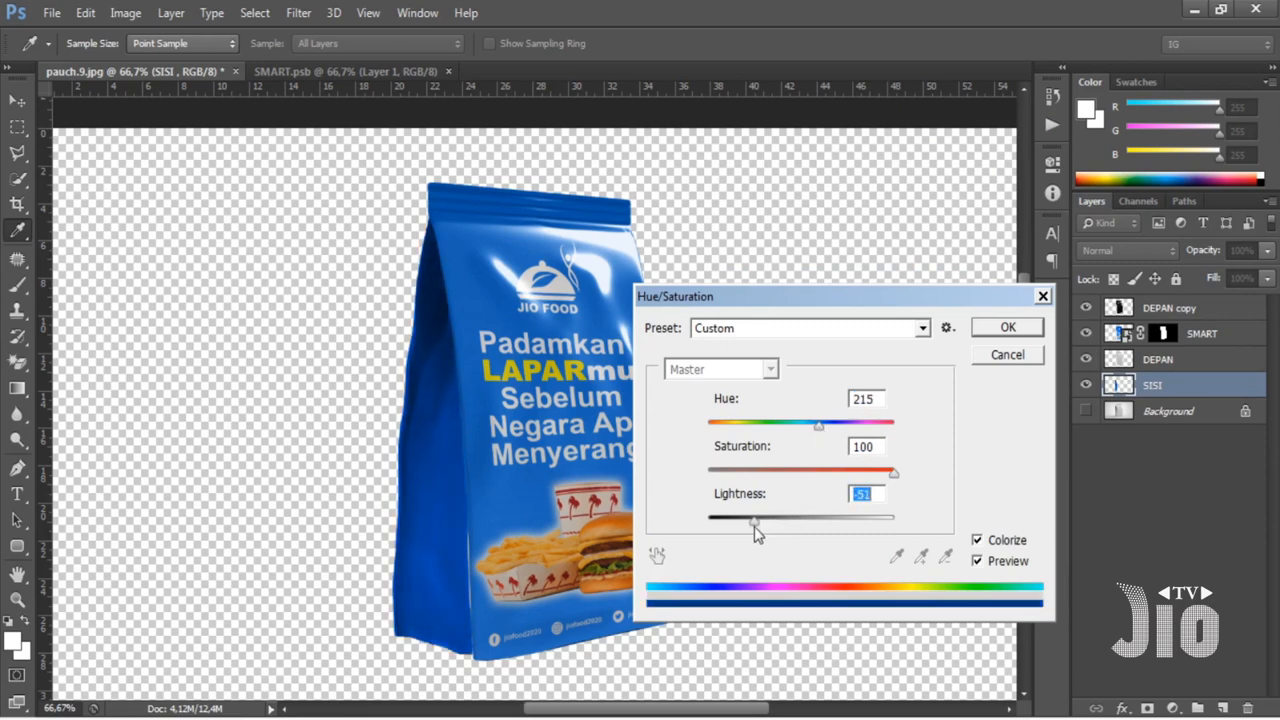
click(1010, 329)
- Stretch the SISI side panel to 104.69% width toward the pouch front, apply the transform, and show the Background layer again
key(v)
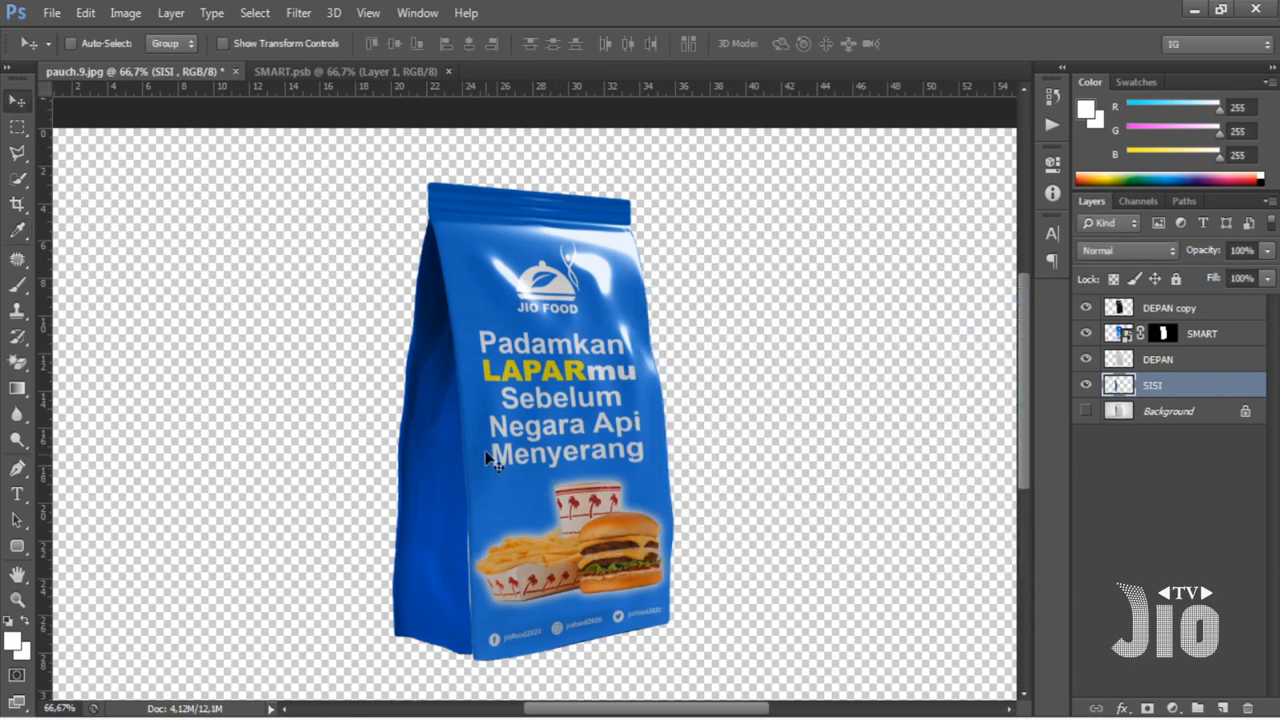
key(ctrl+t)
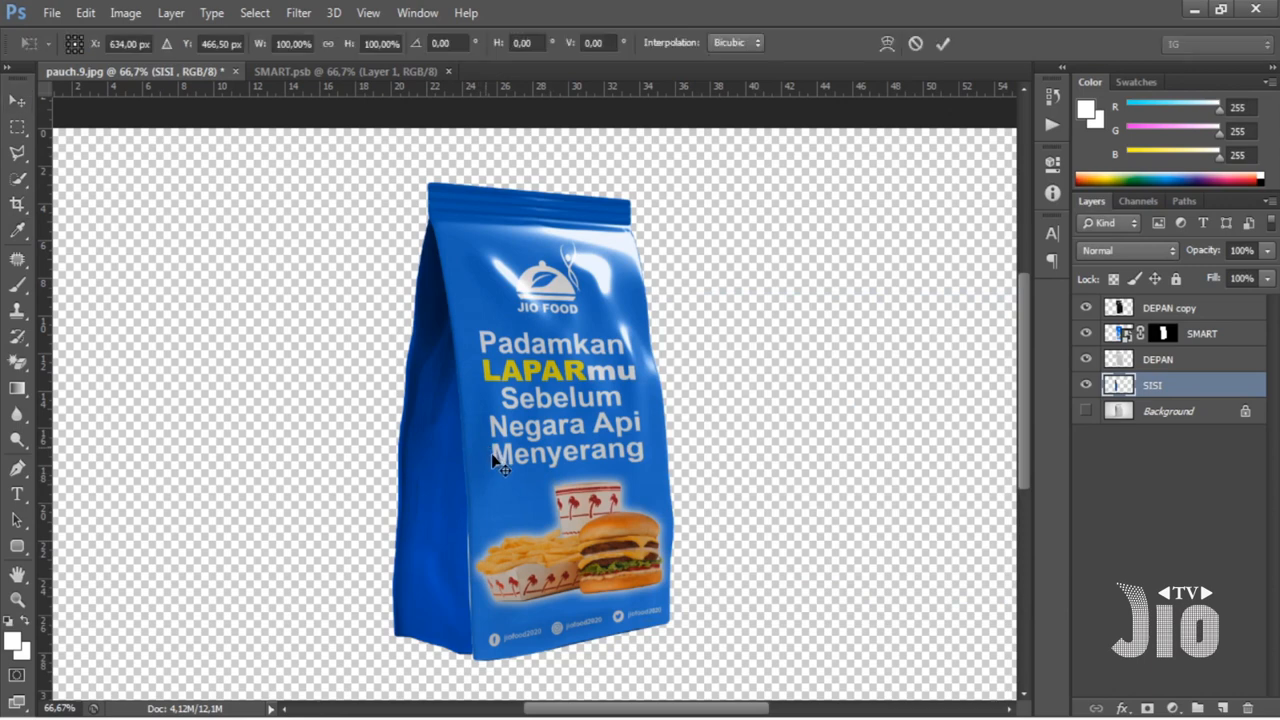
drag(479, 442, 480, 443)
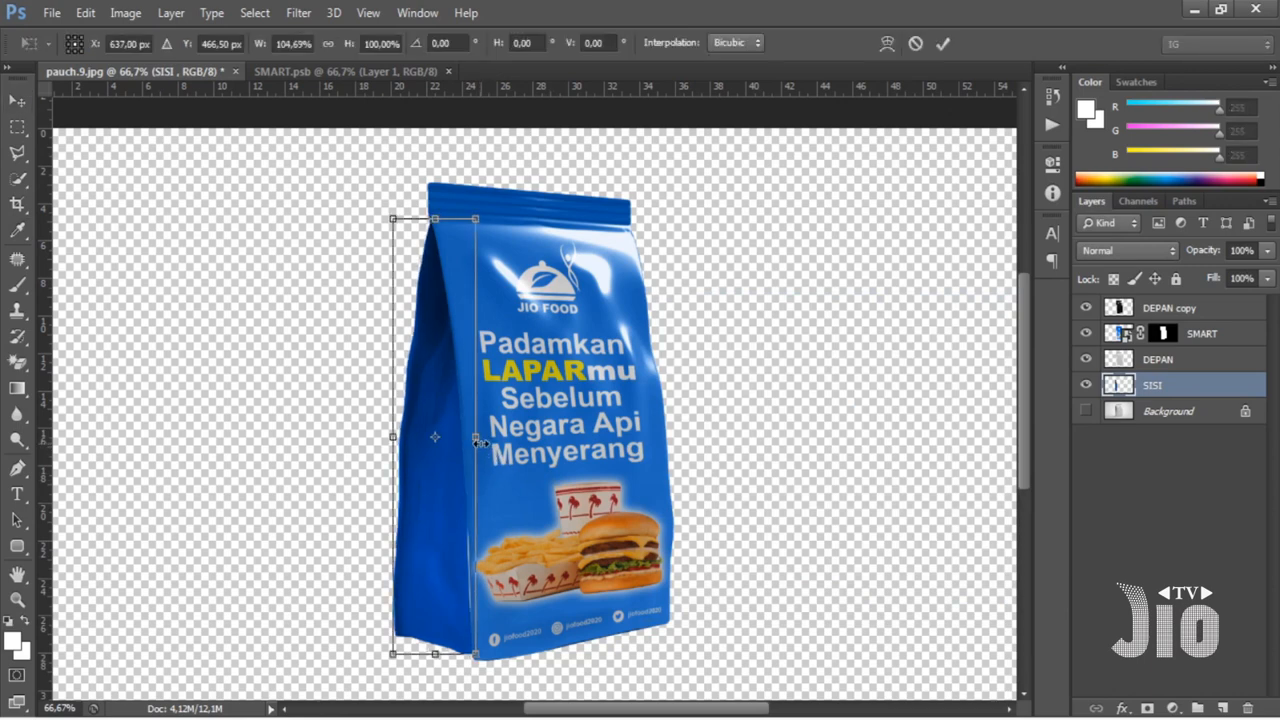
key(Return)
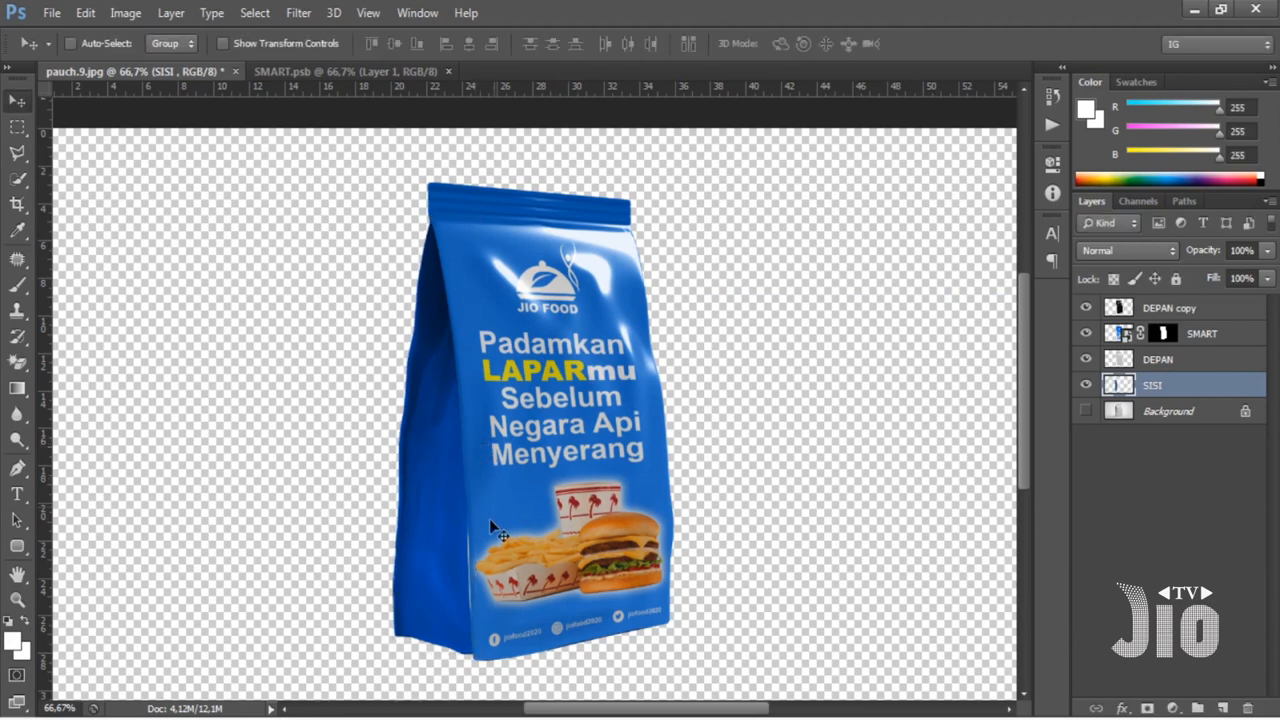
click(1086, 411)
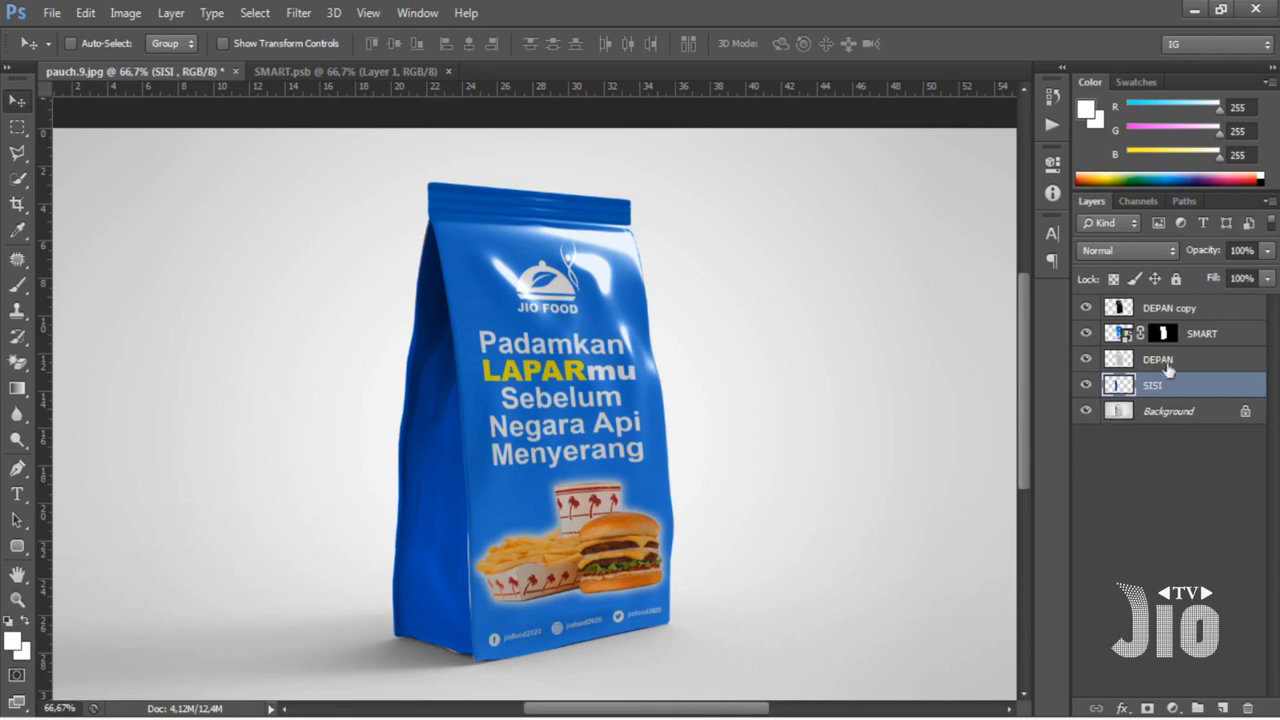
key(ctrl+minus)
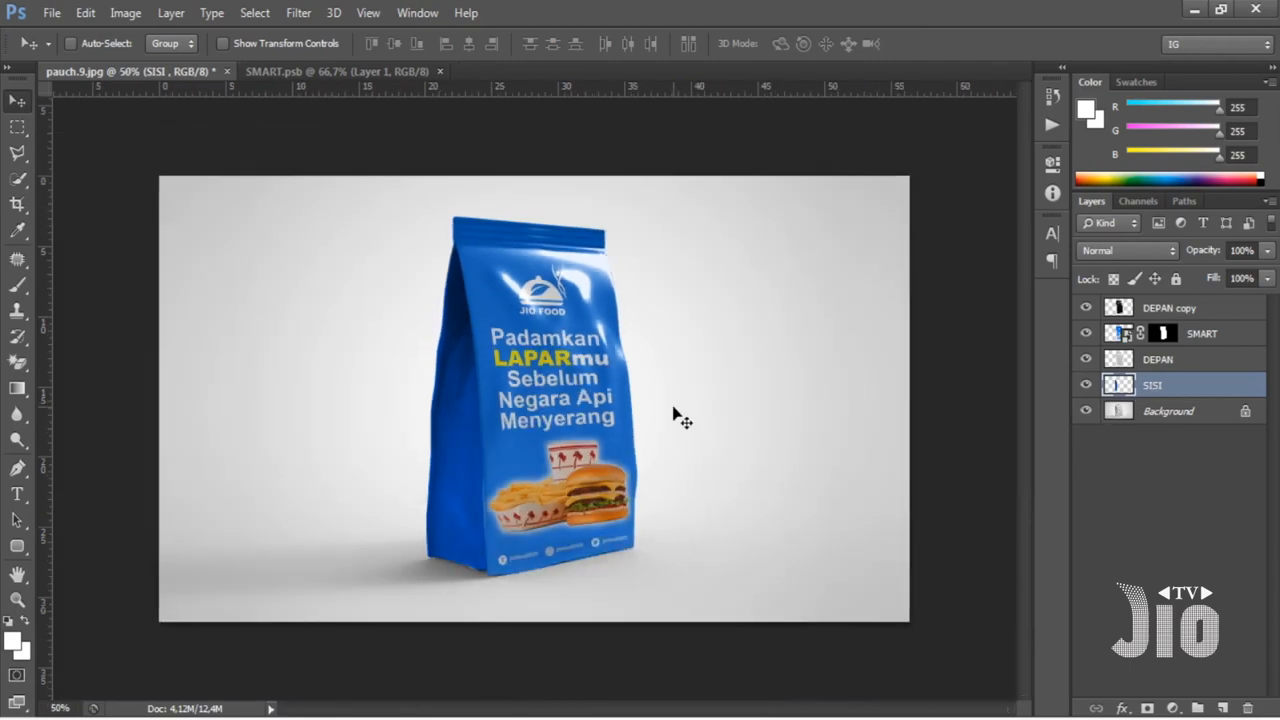